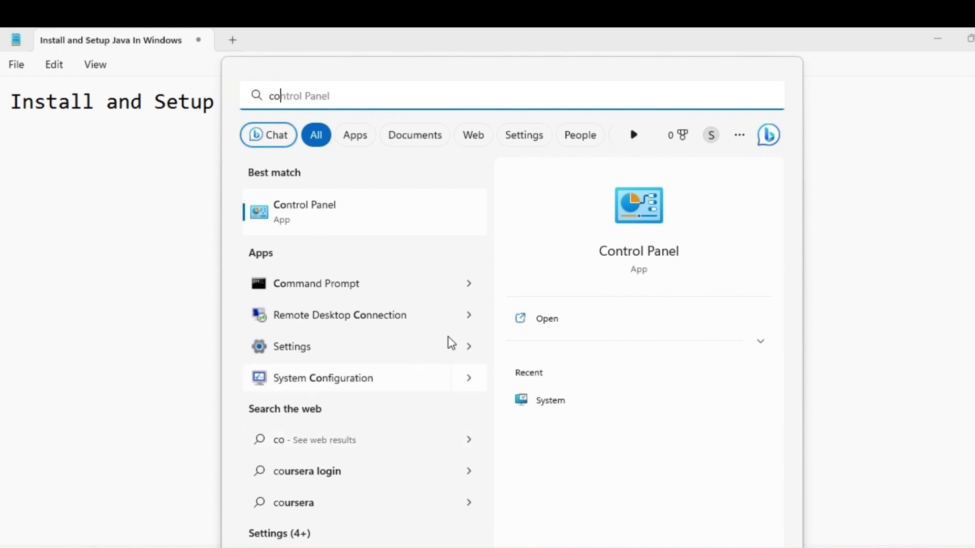
Open a maximized Command Prompt, run the java command and look through its usage help
key("Escape")
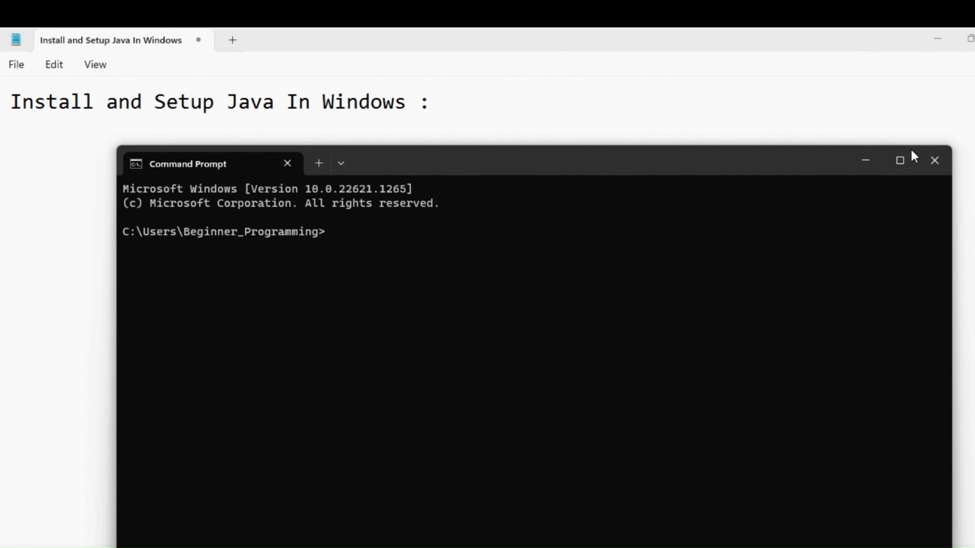
left_click(900, 159)
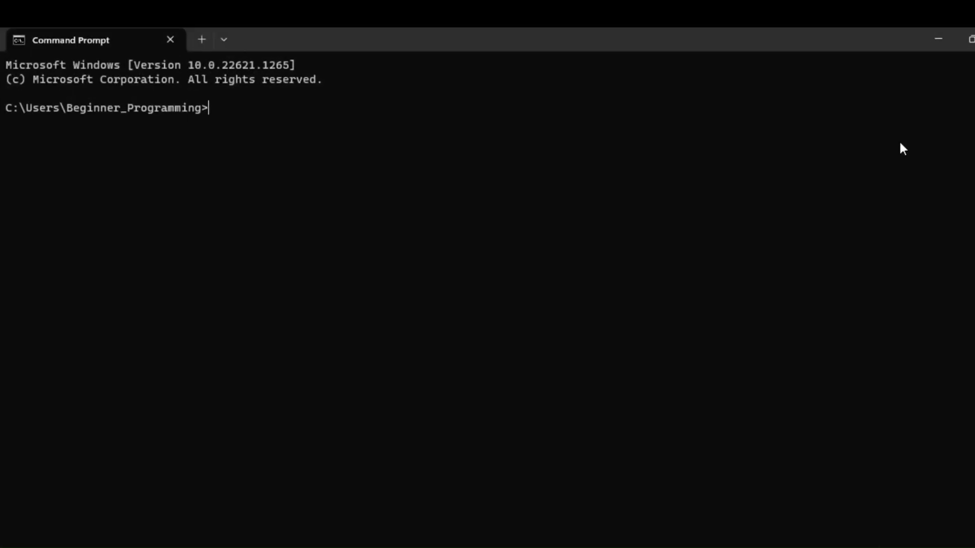
type("java")
key("Return")
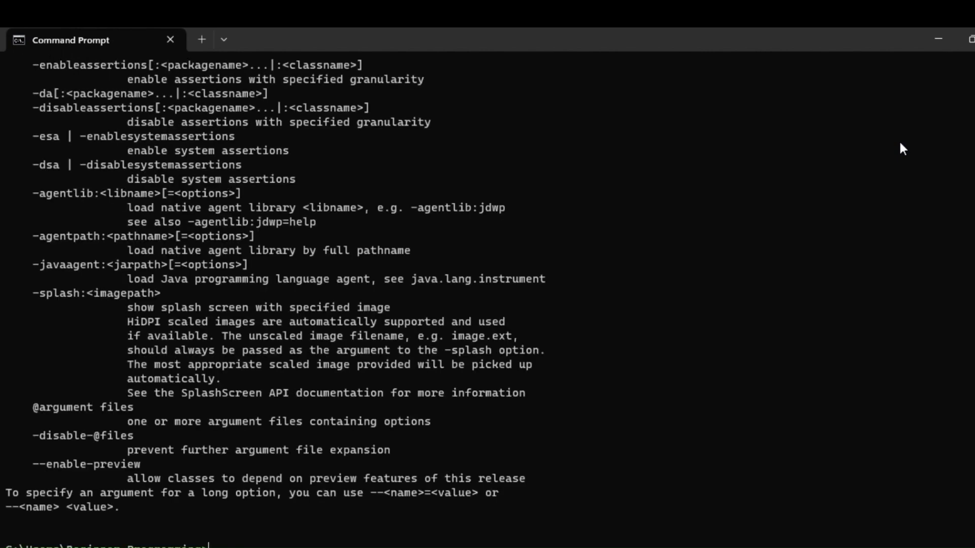
scroll(817, 174, "up", 1)
scroll(601, 184, "up", 6)
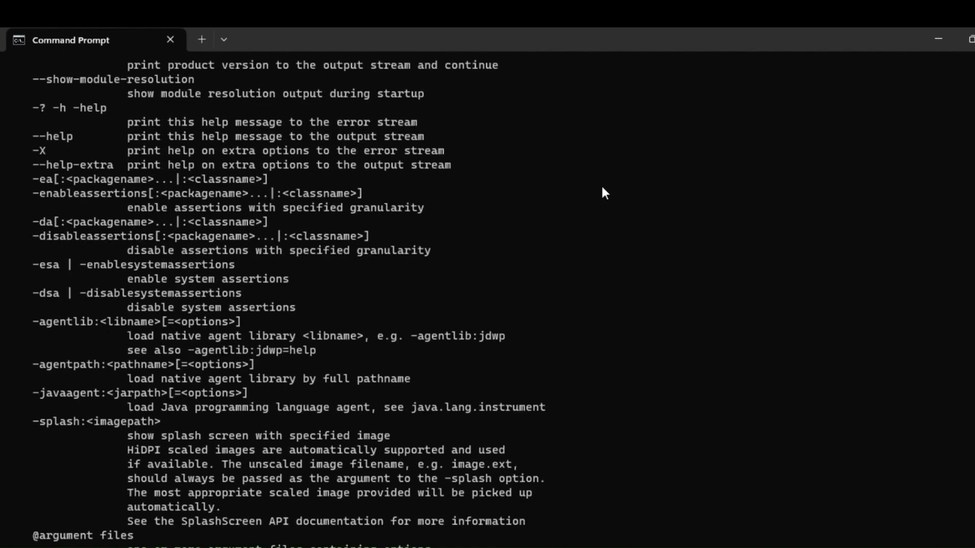
scroll(599, 176, "down", 7)
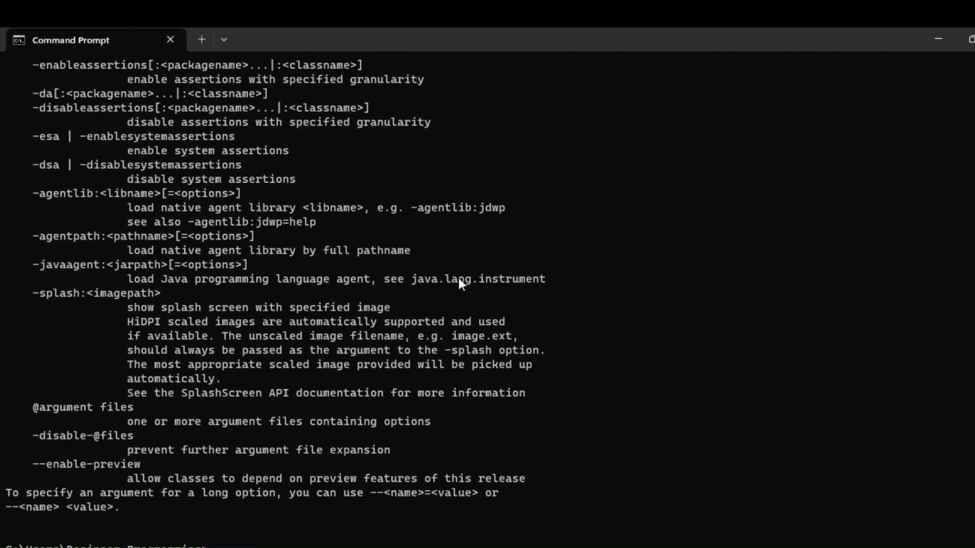
Clear the console, check the installed Java version with java -version, and minimize the Command Prompt
type("cls")
key("Return")
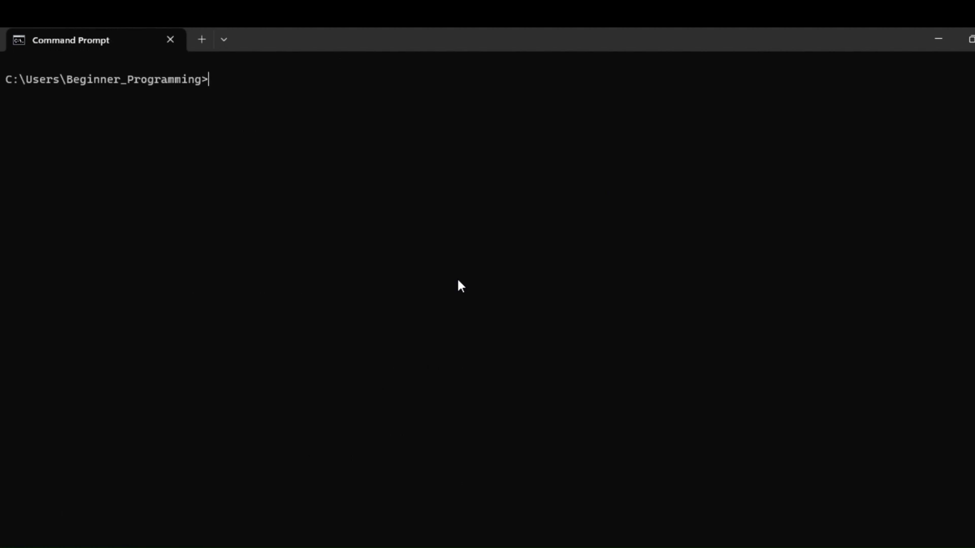
type("java -version")
key("Return")
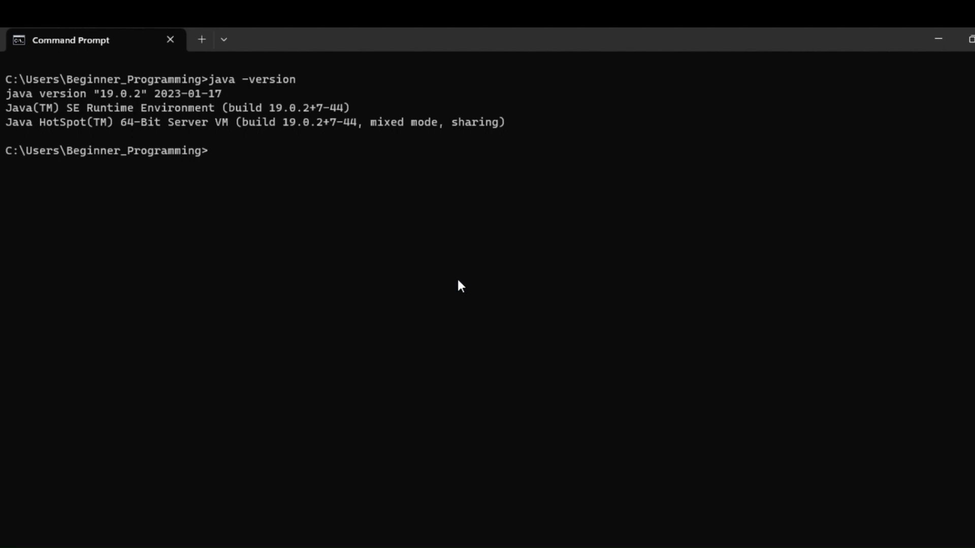
left_click(939, 40)
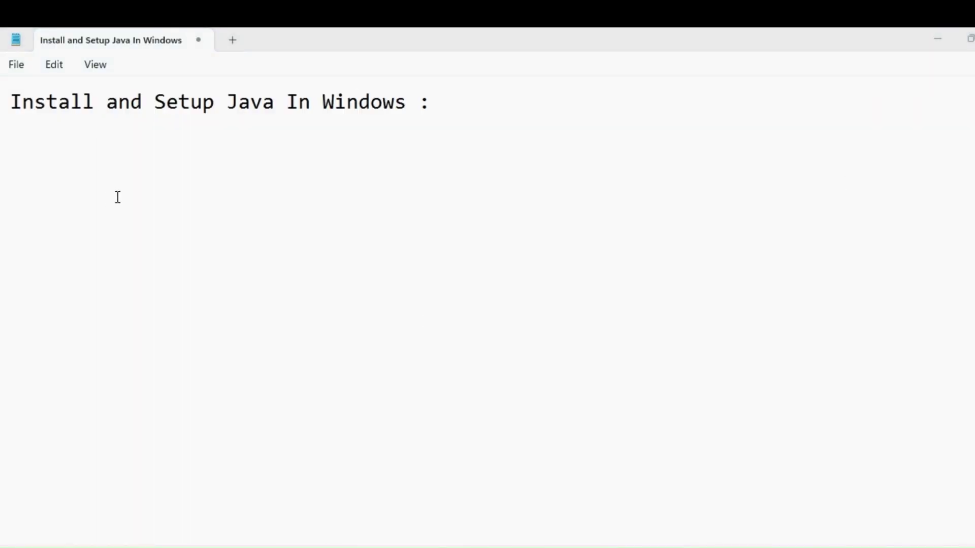
Open a File Explorer window and go to the Program Files folder on the Windows (C:) drive
key("super+e")
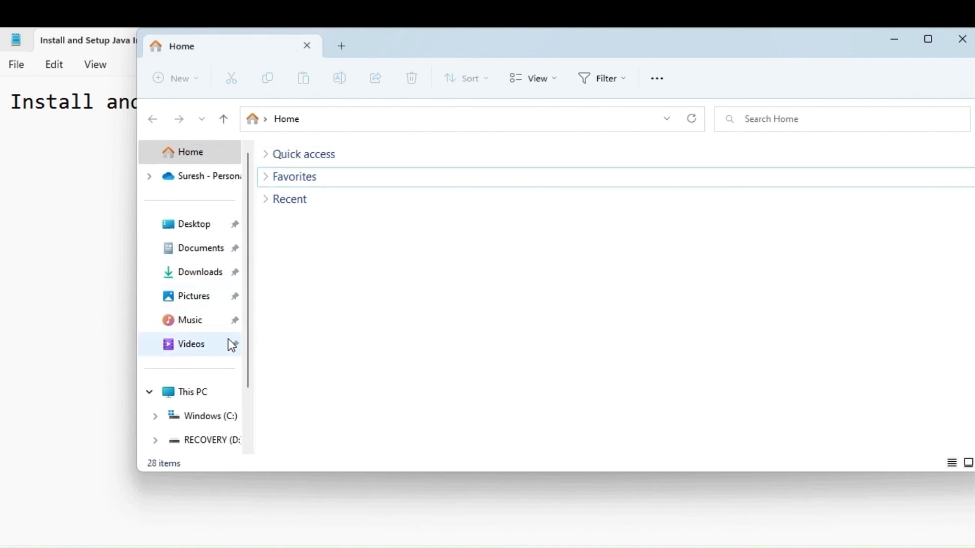
scroll(231, 346, "down", 1)
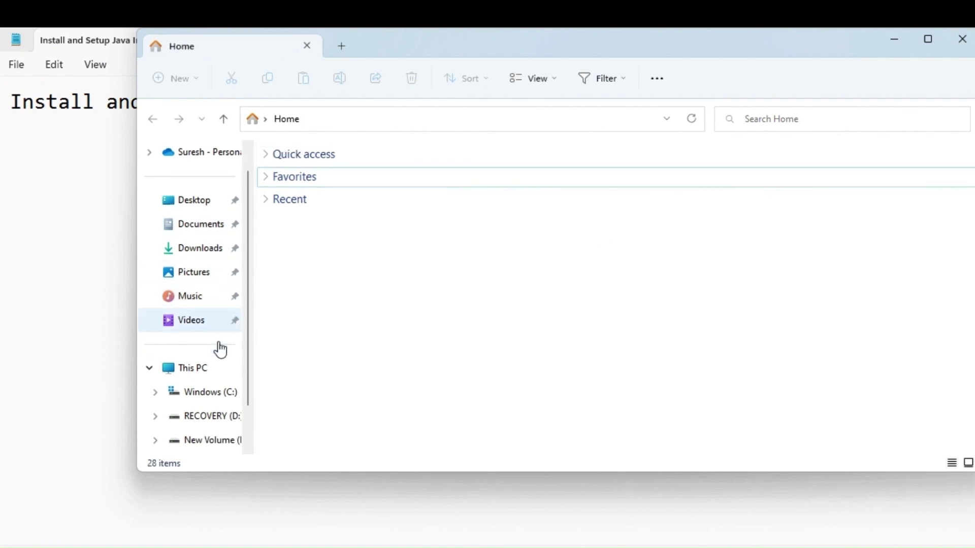
left_click(219, 394)
scroll(499, 277, "down", 1)
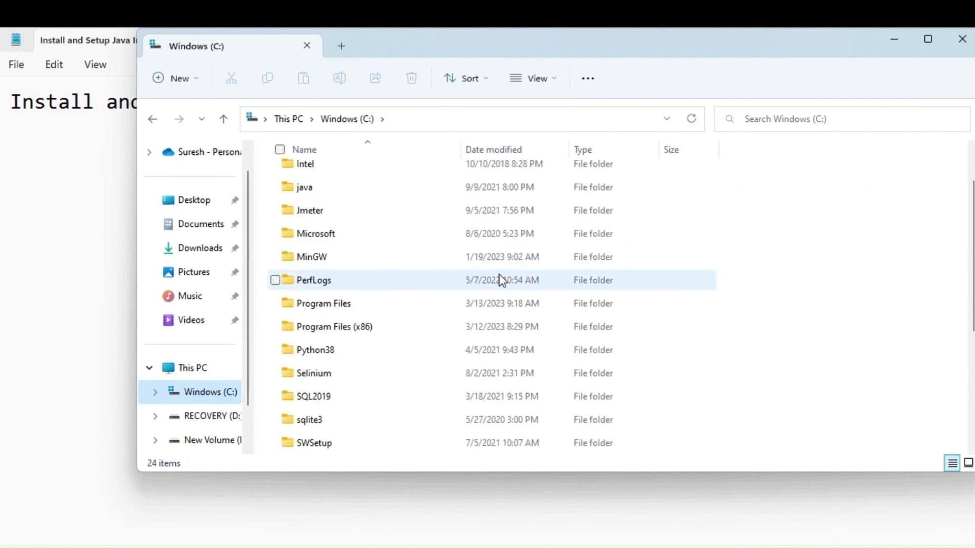
double_click(358, 309)
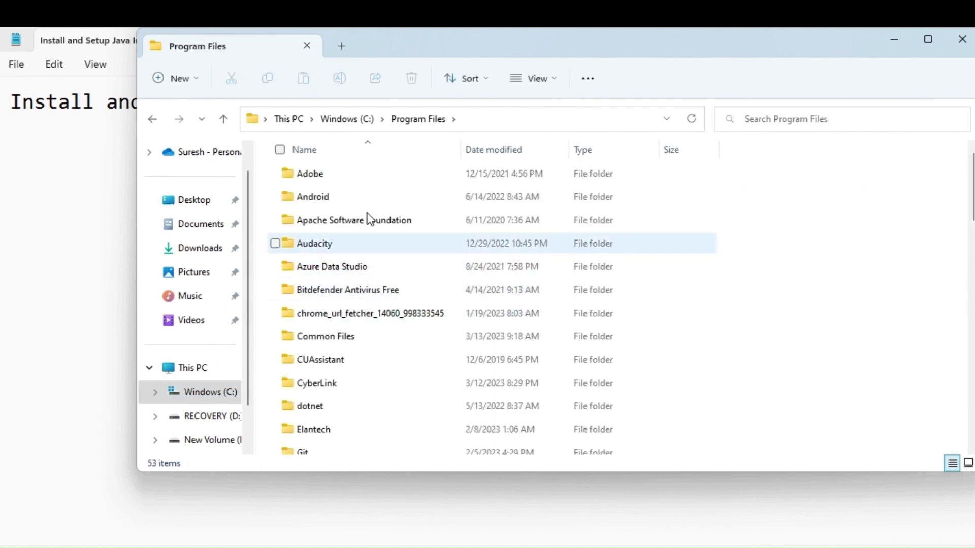
Go to the Java\jdk-19\bin folder, select its full folder path, and minimize File Explorer
scroll(367, 214, "down", 1)
scroll(366, 217, "down", 4)
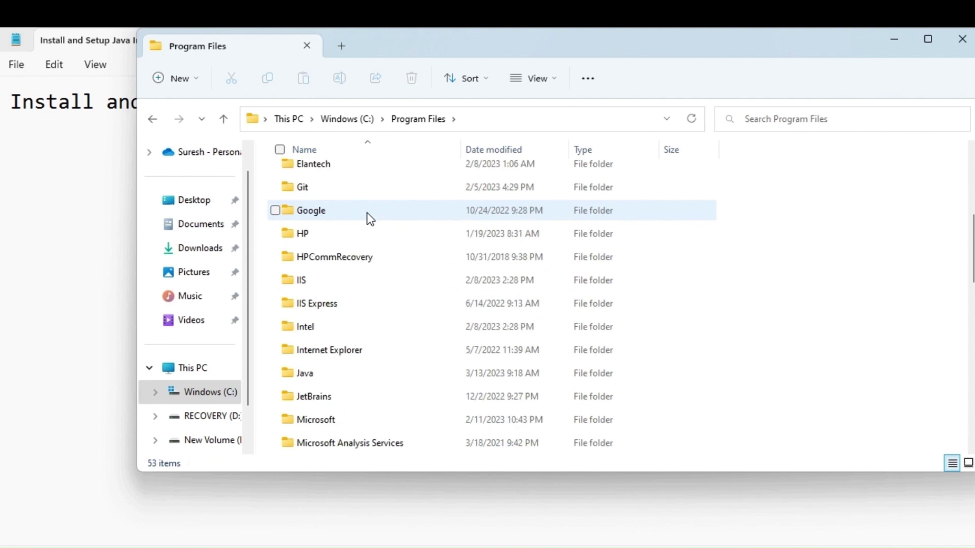
double_click(327, 305)
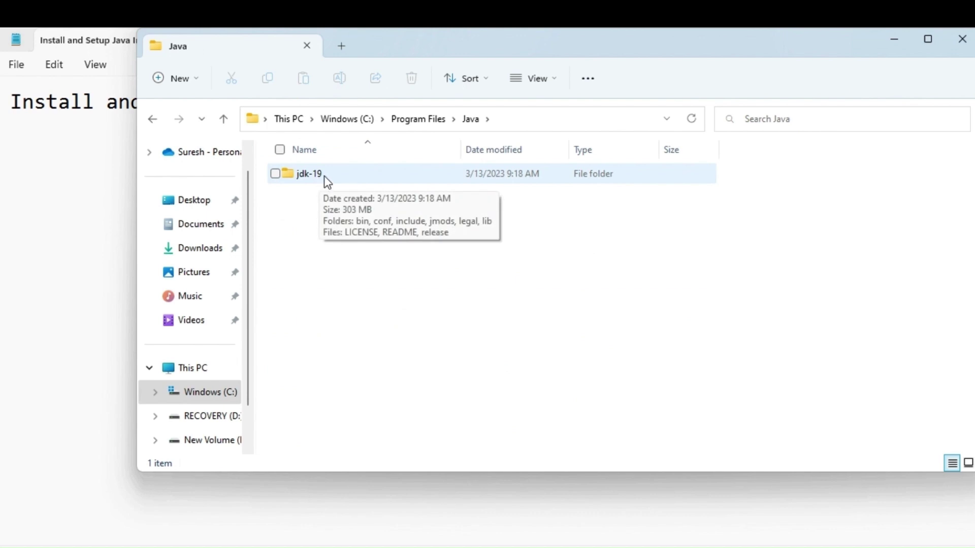
double_click(324, 176)
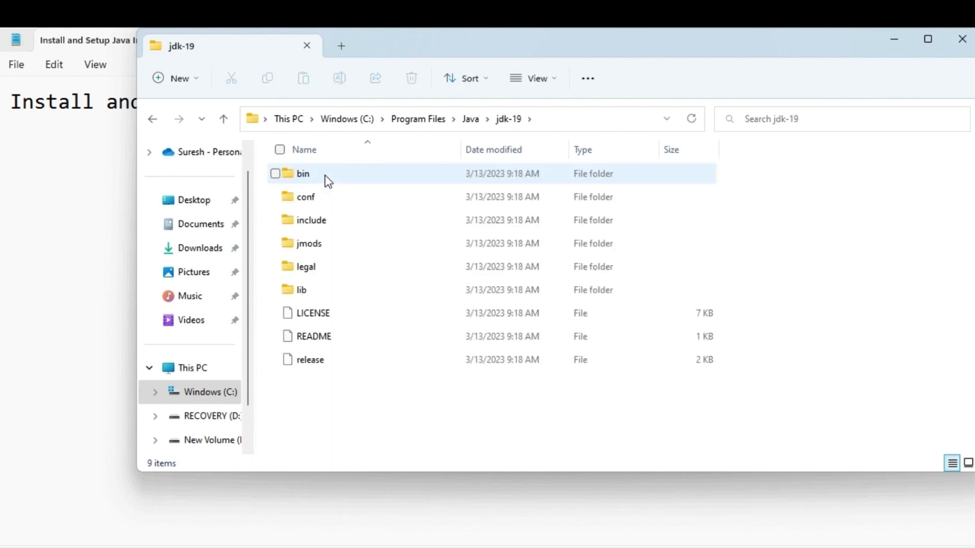
double_click(324, 175)
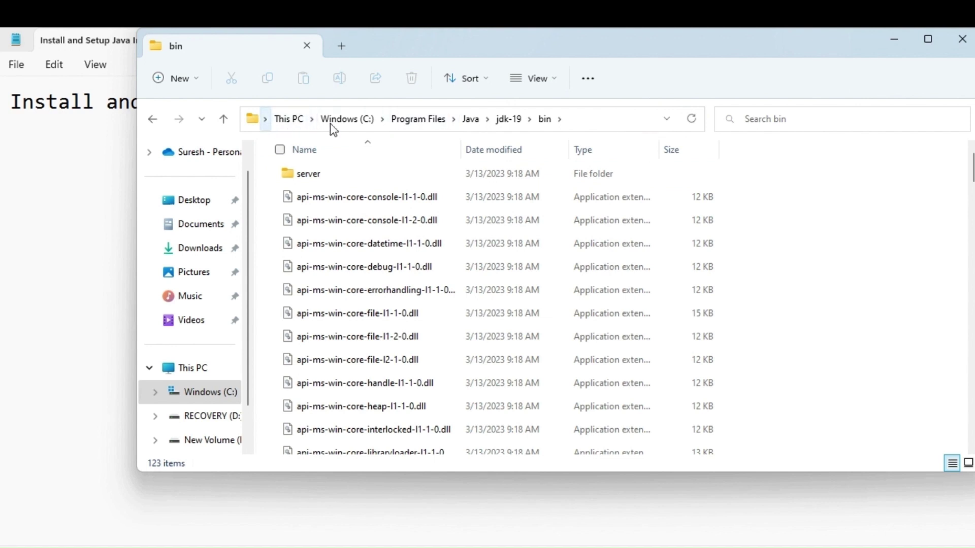
left_click(584, 119)
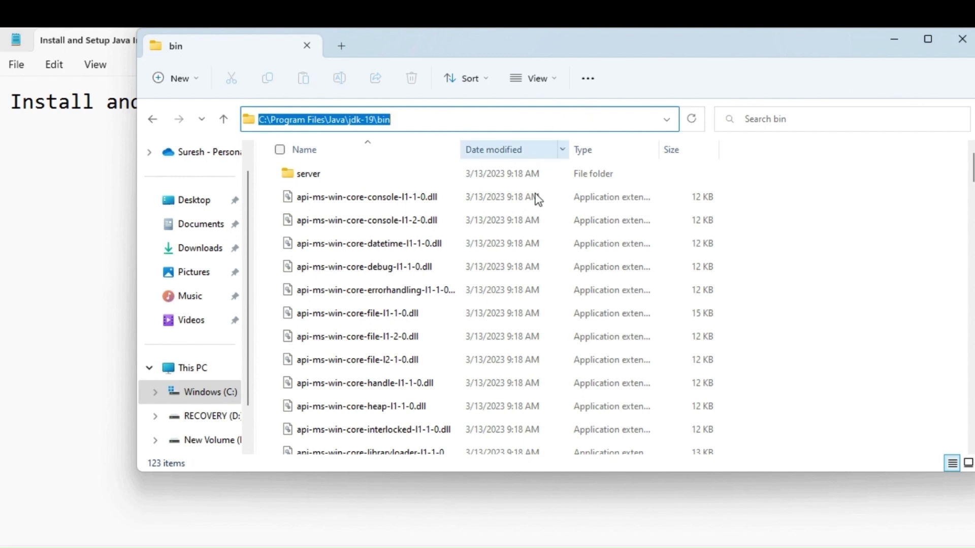
left_click(895, 42)
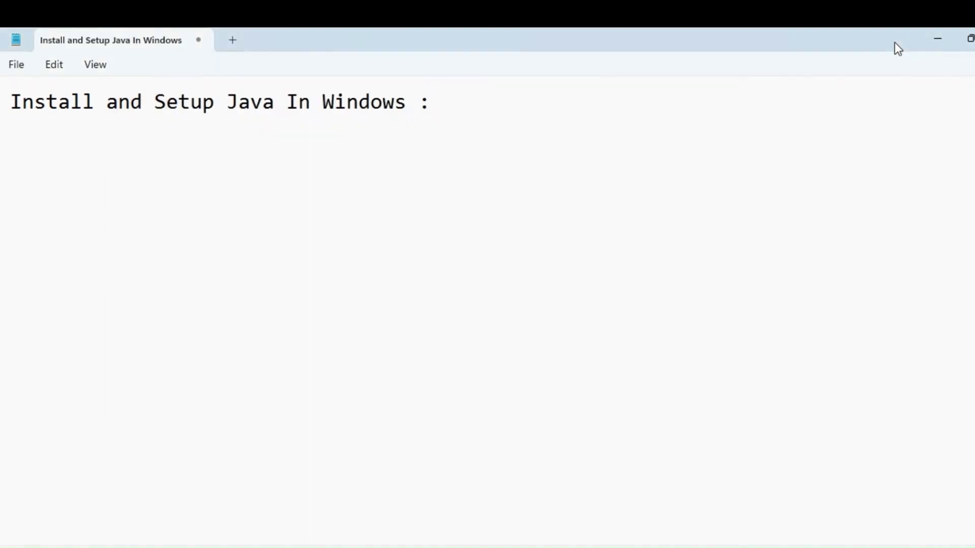
Return to File Explorer and open the Environment Variables dialog through This PC's properties and the advanced system settings
key("alt+Tab")
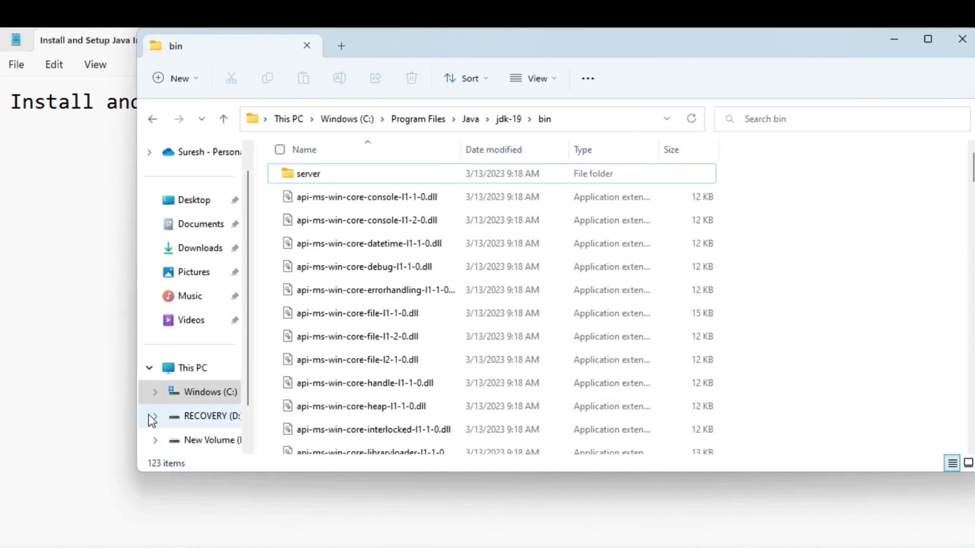
right_click(199, 371)
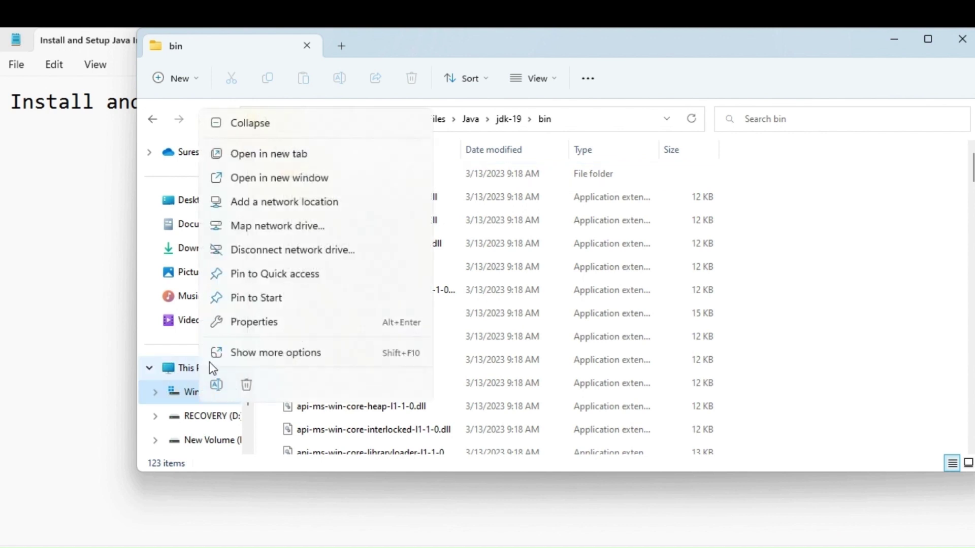
left_click(240, 322)
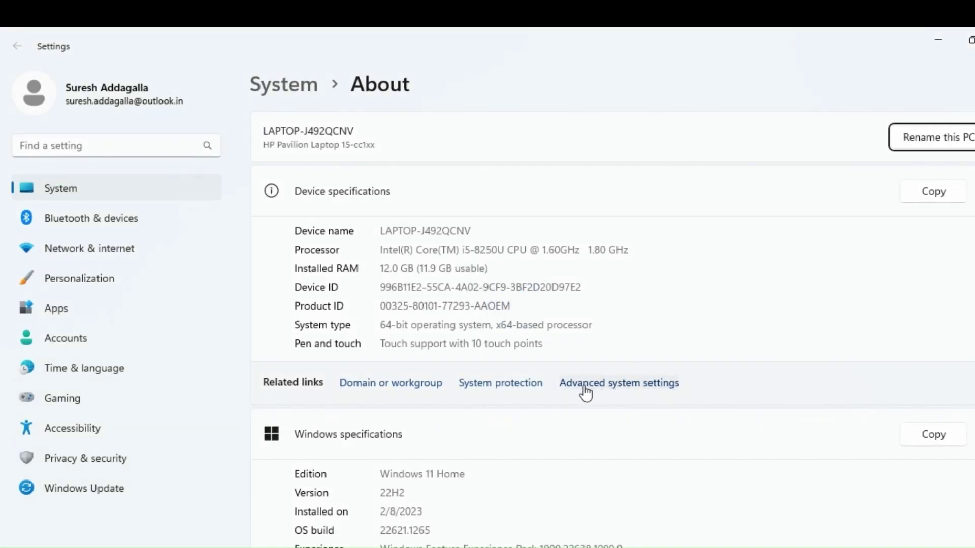
left_click(615, 384)
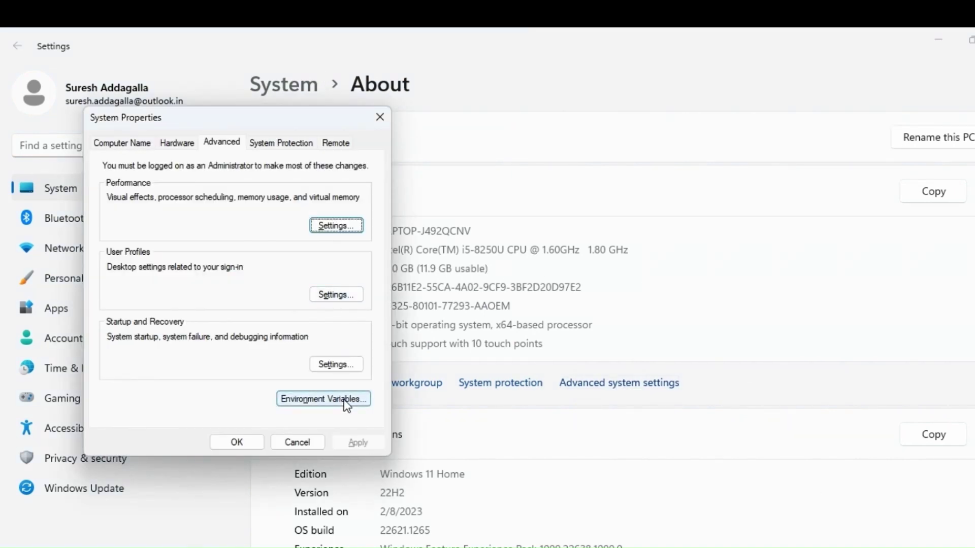
left_click(331, 404)
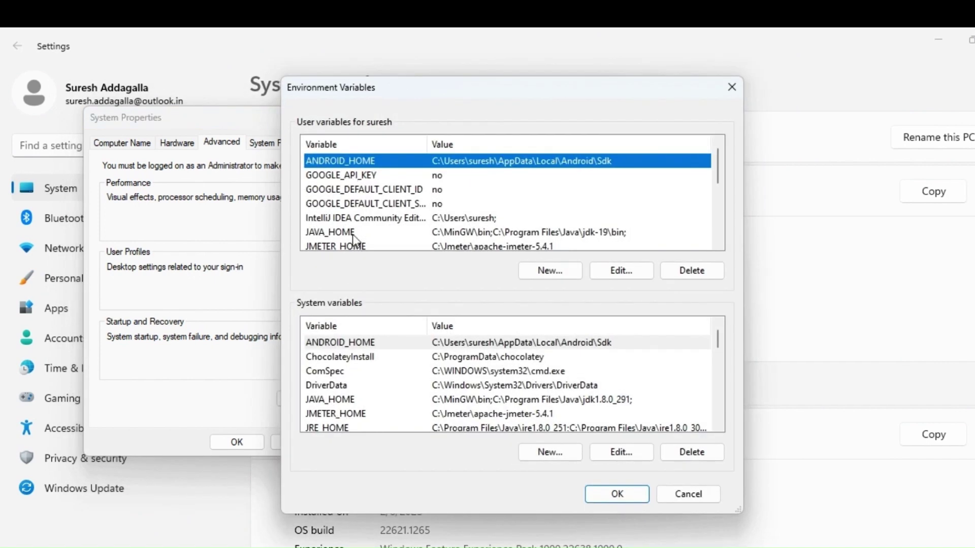
Copy the C:\Program Files\Java\jdk-19\bin path from the user JAVA_HOME variable and close its editor
double_click(366, 233)
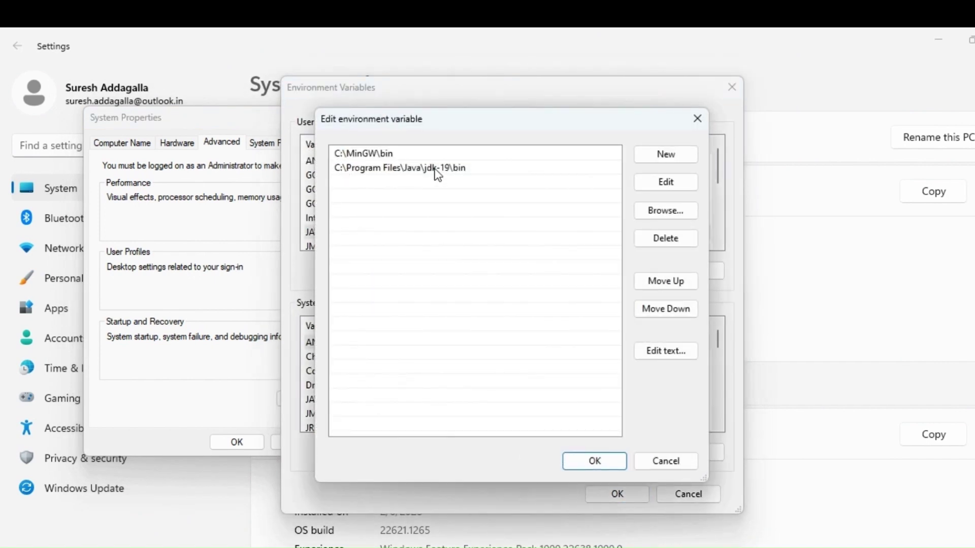
left_click(429, 170)
left_click(435, 169)
key("ctrl+c")
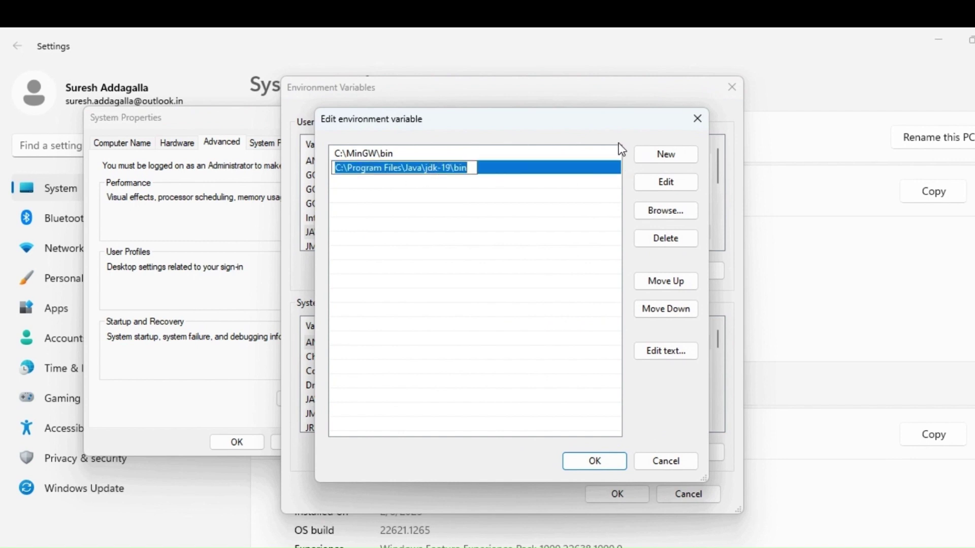
left_click(697, 118)
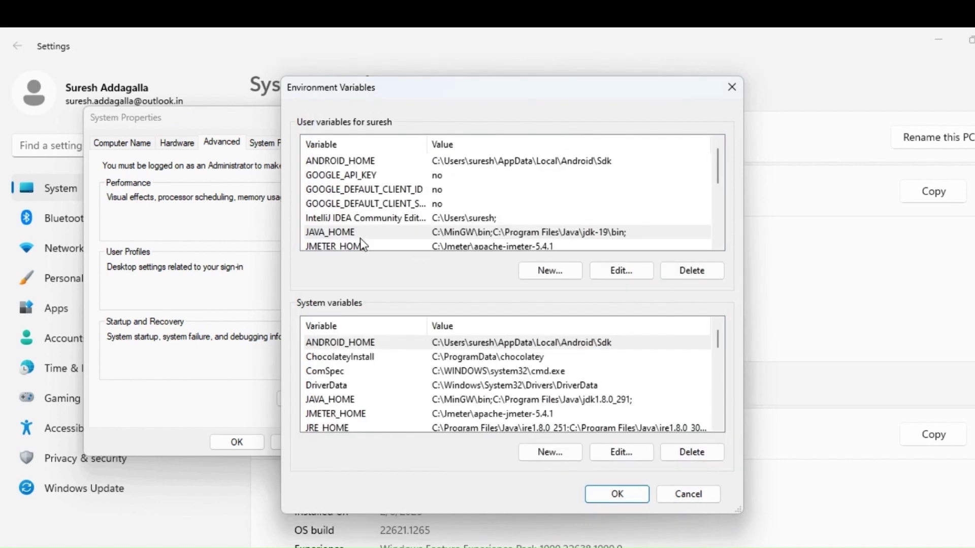
Try adding C:\Program Files\Java\jdk-19\bin again to the user JAVA_HOME variable and starting a new system variable, discarding both
double_click(447, 232)
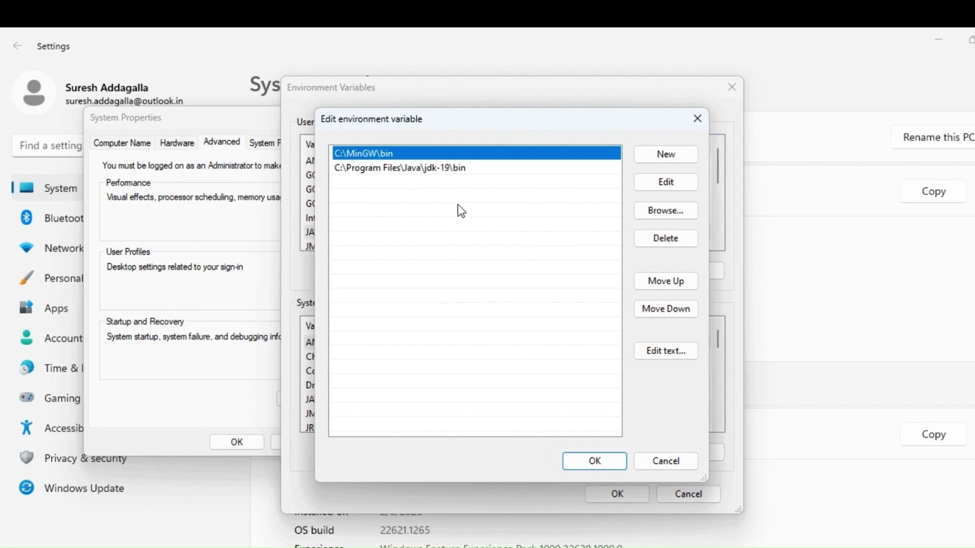
left_click(679, 156)
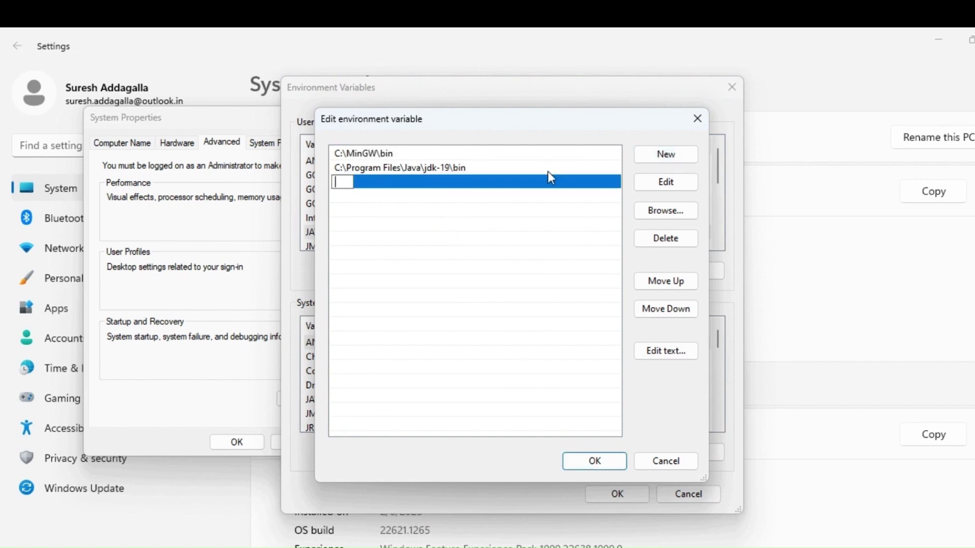
key("ctrl+v")
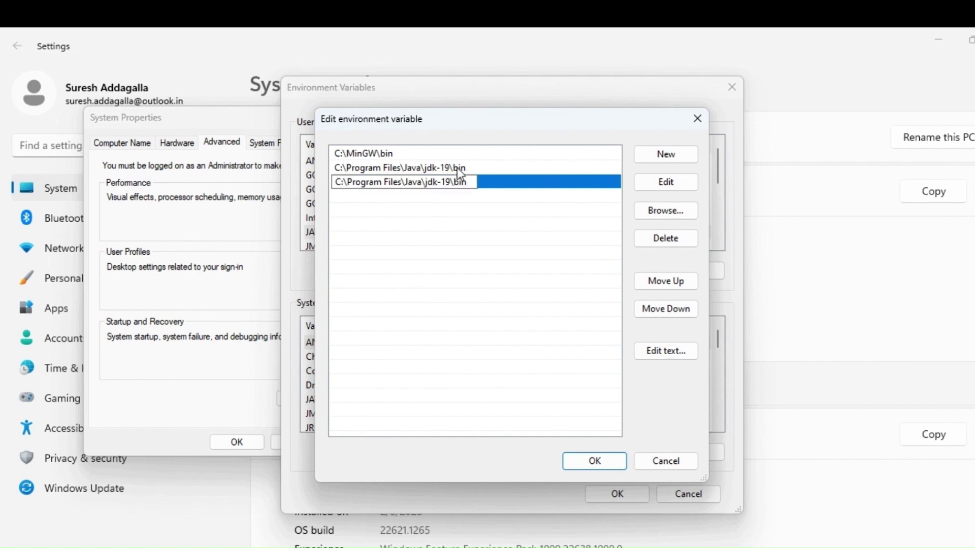
left_click(662, 240)
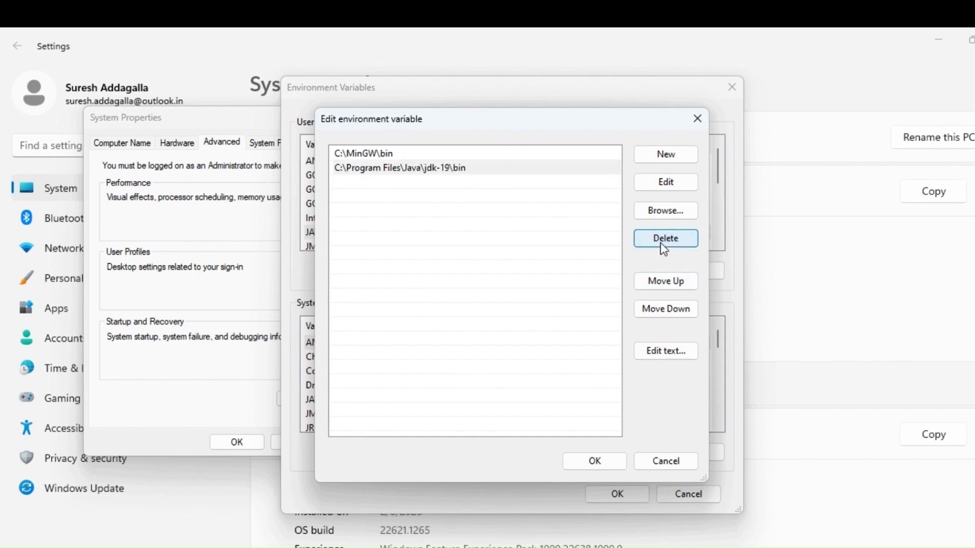
left_click(596, 461)
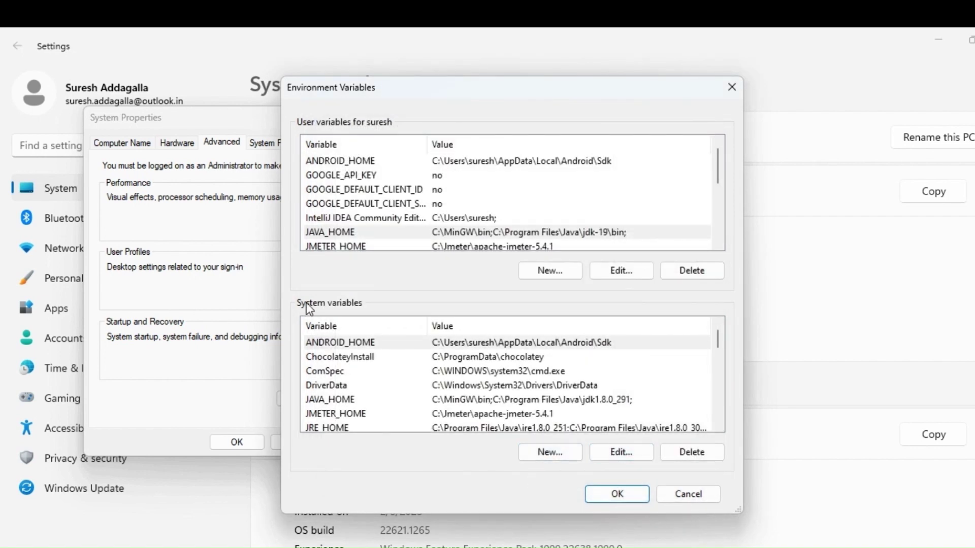
left_click(546, 455)
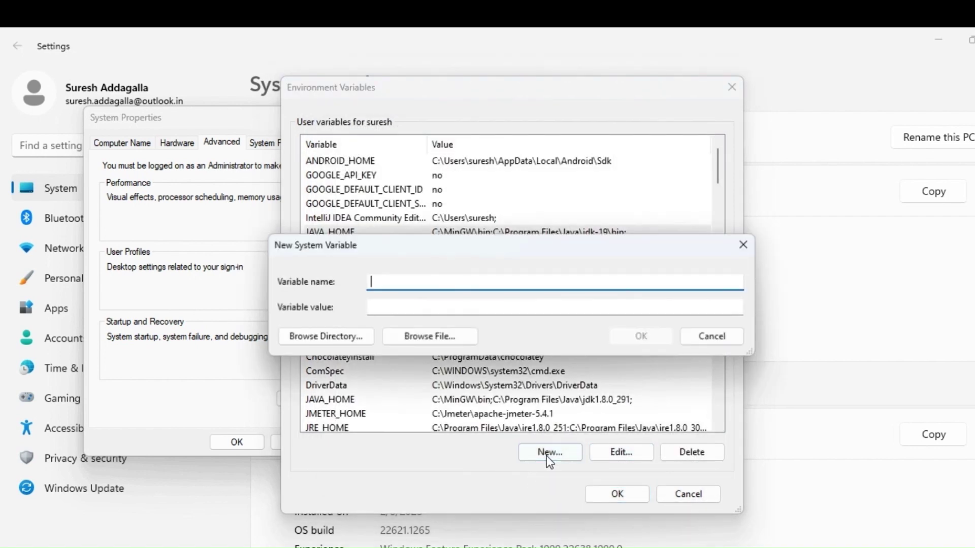
left_click(705, 337)
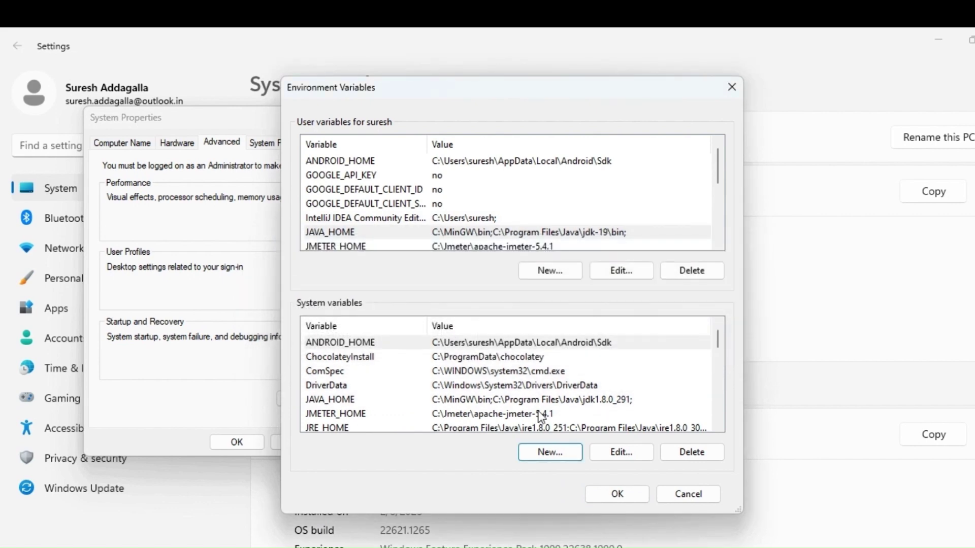
In the system JAVA_HOME variable, replace the C:\Program Files\Java\jdk1.8.0_291 entry with C:\Program Files\Java\jdk-19\bin and confirm
left_click(531, 398)
double_click(531, 398)
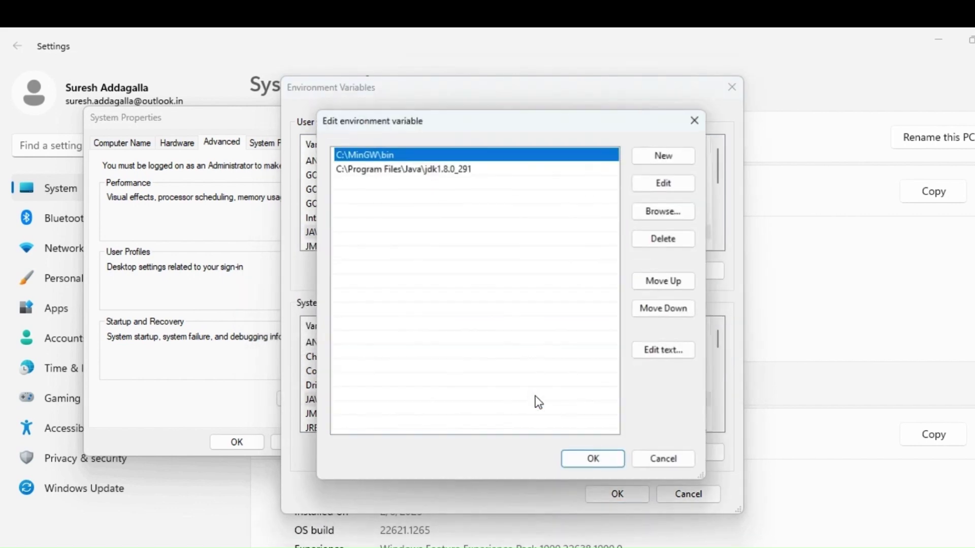
left_click(444, 171)
left_click(447, 169)
key("BackSpace")
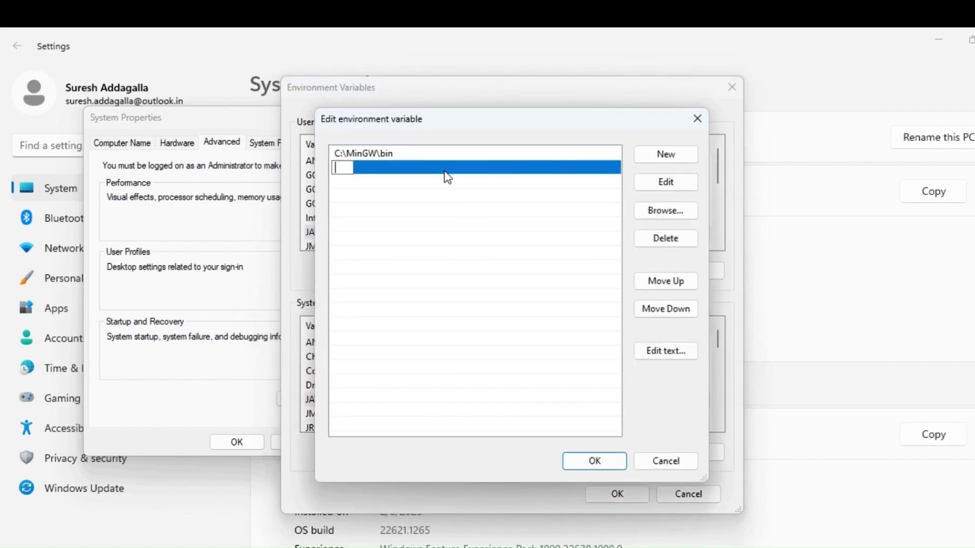
type("C:\\Program Files\\Java\\jdk-19\\bin")
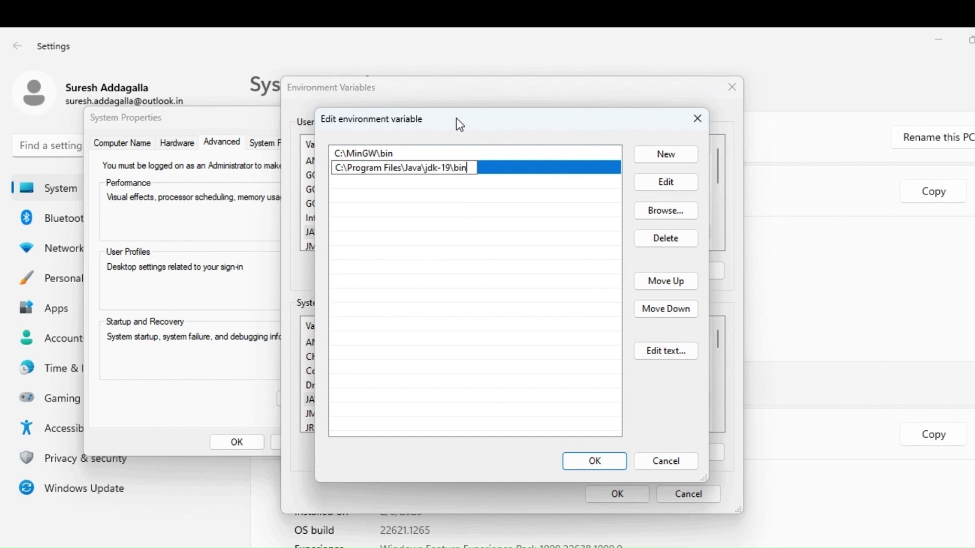
left_click(602, 460)
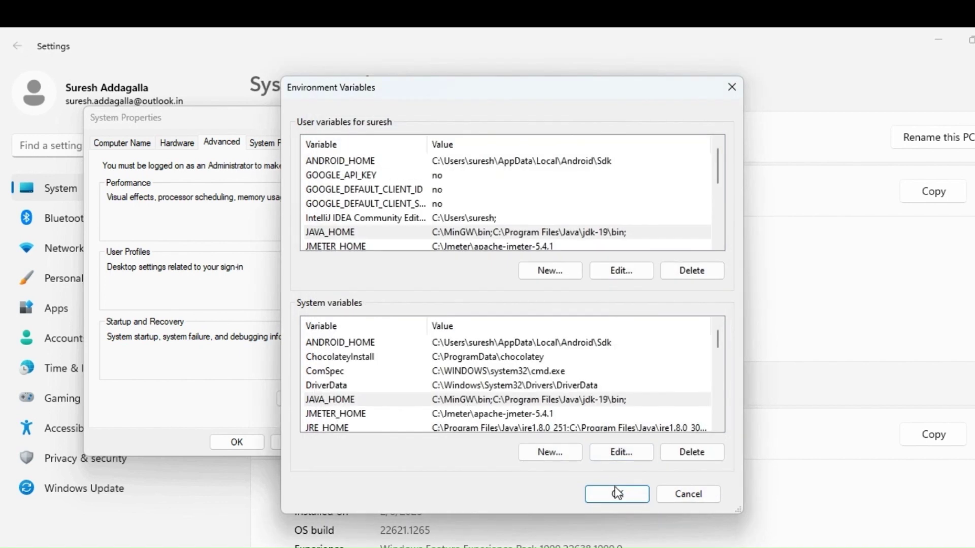
Confirm the environment variable and system property changes, then clear the desktop by closing Settings and File Explorer and minimizing Notepad
key("Return")
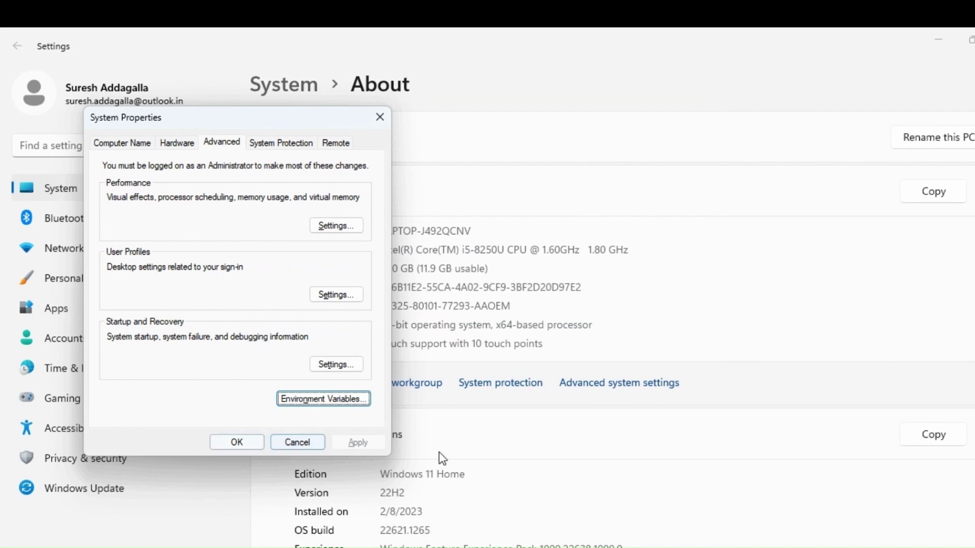
left_click(217, 446)
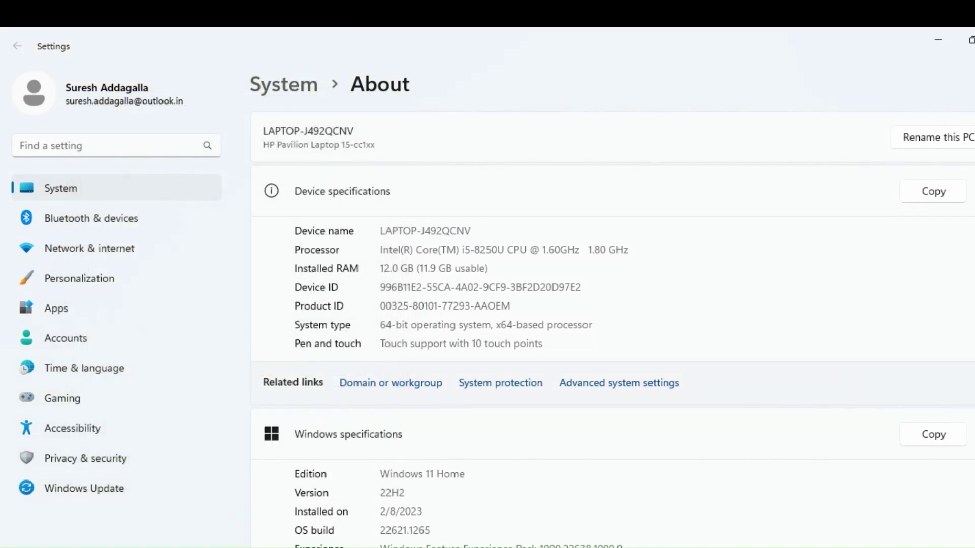
key("alt+F4")
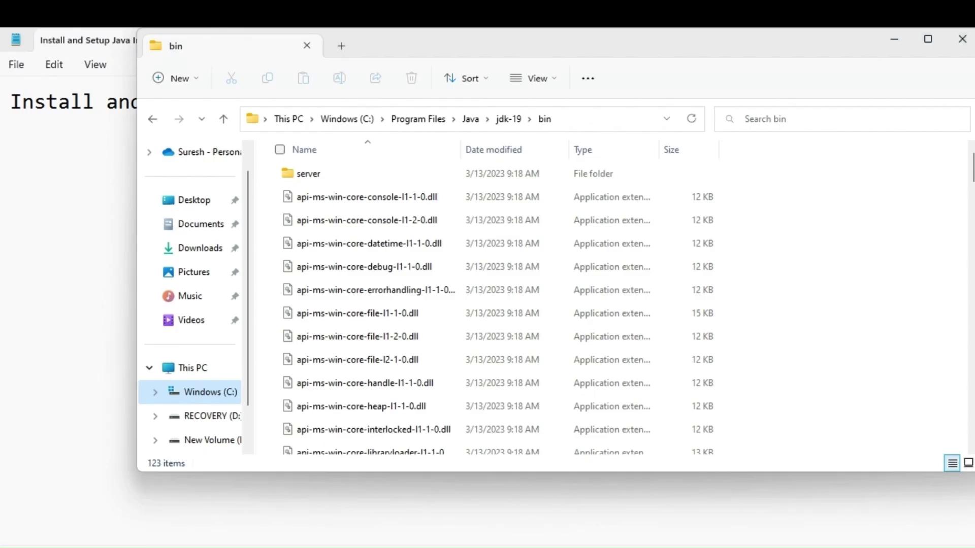
left_click(961, 41)
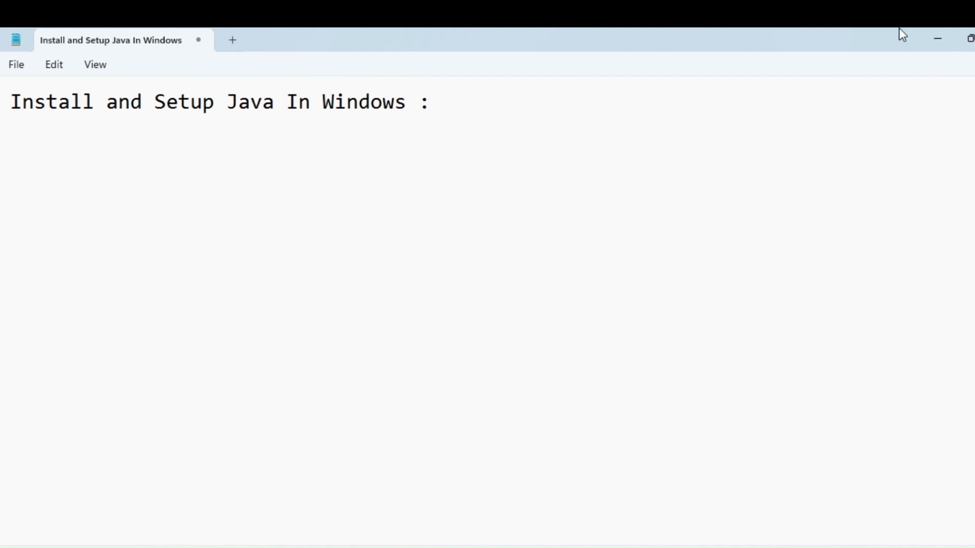
left_click(942, 40)
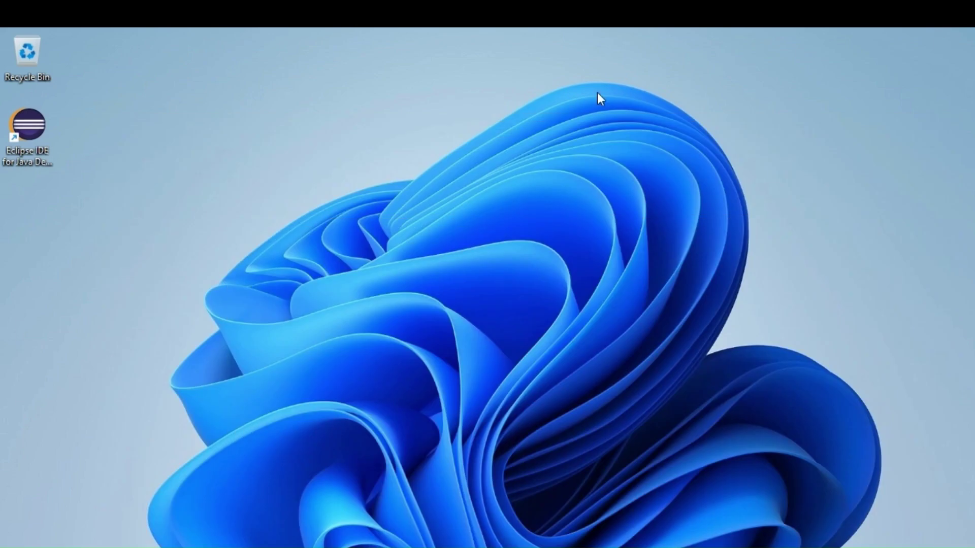
Create a folder named Java Programs on the desktop
right_click(484, 100)
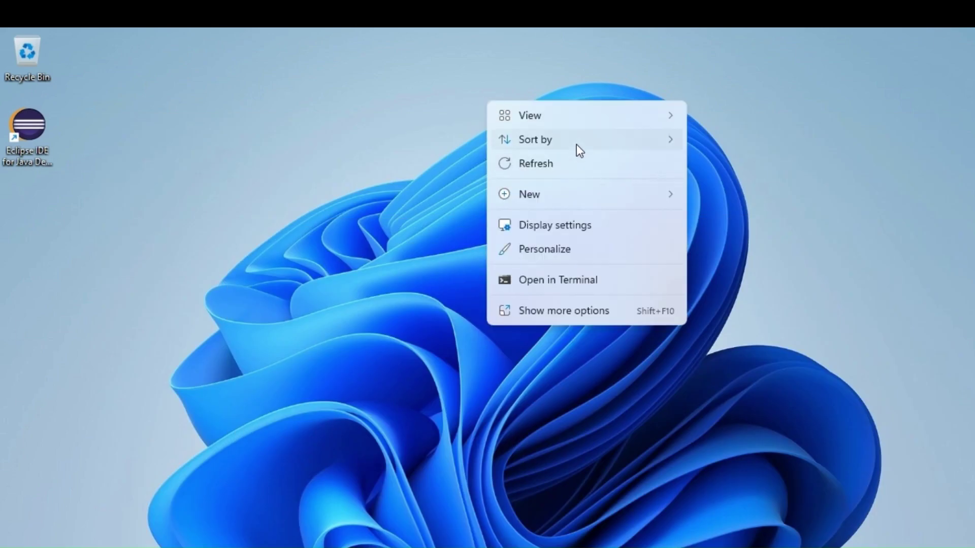
mouse_move(575, 198)
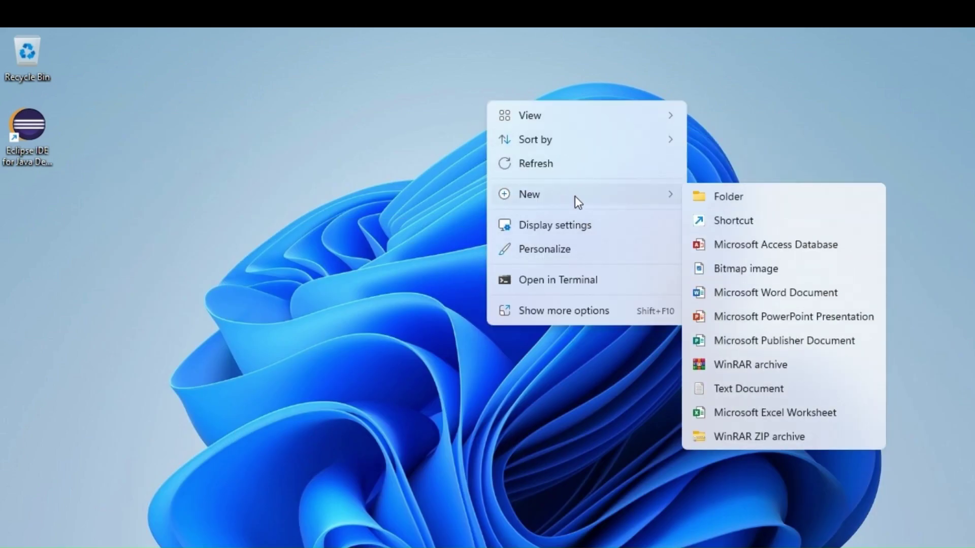
left_click(701, 196)
key("BackSpace")
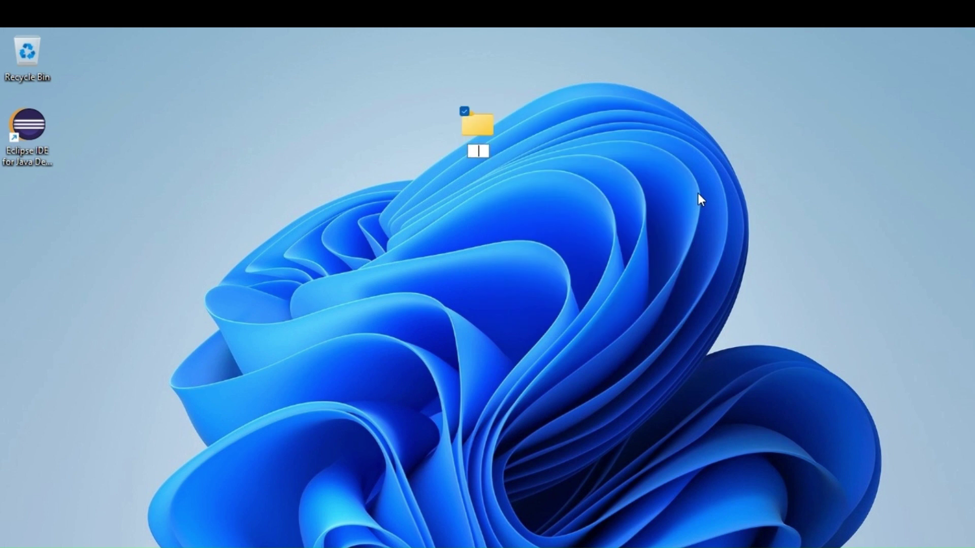
type("Java Programs")
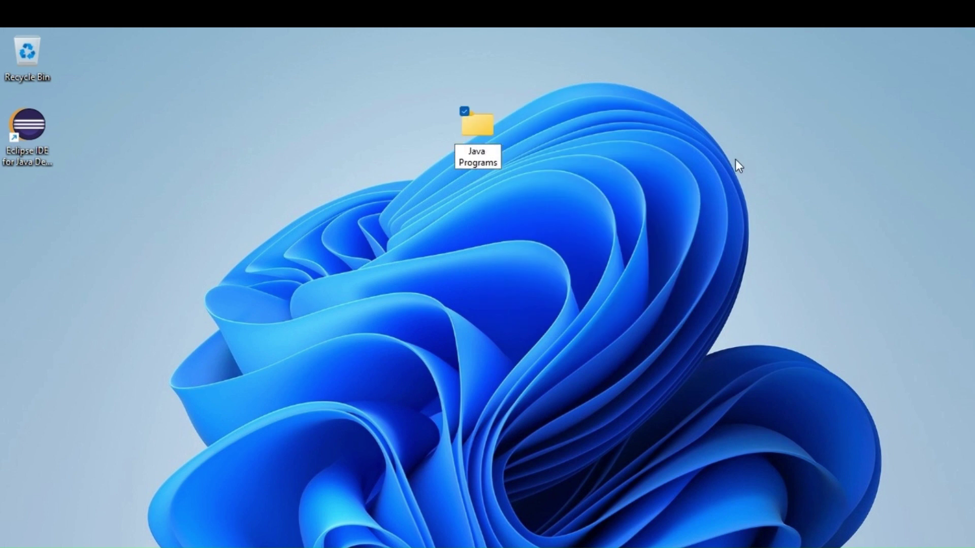
key("Return")
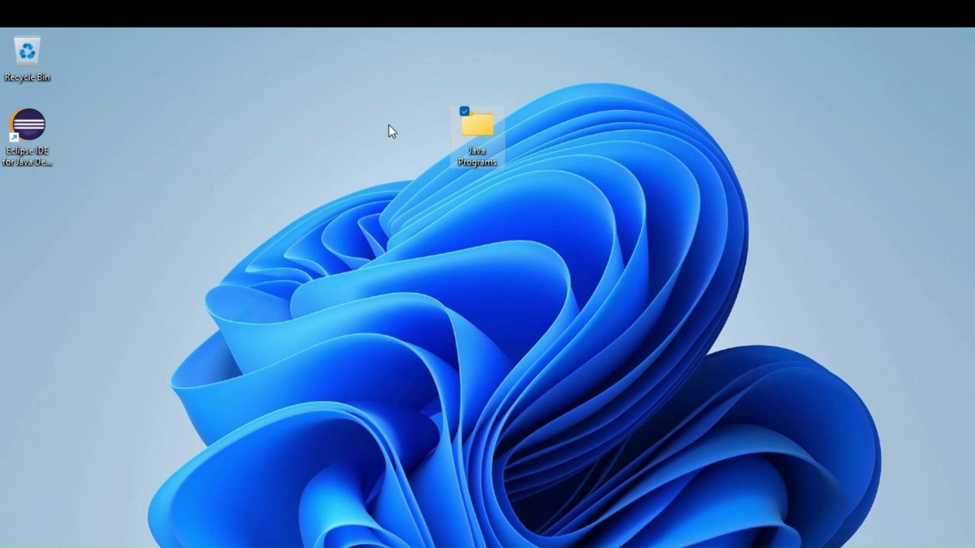
Open the Java Programs folder and create a text document in it named A.java
double_click(486, 141)
right_click(463, 226)
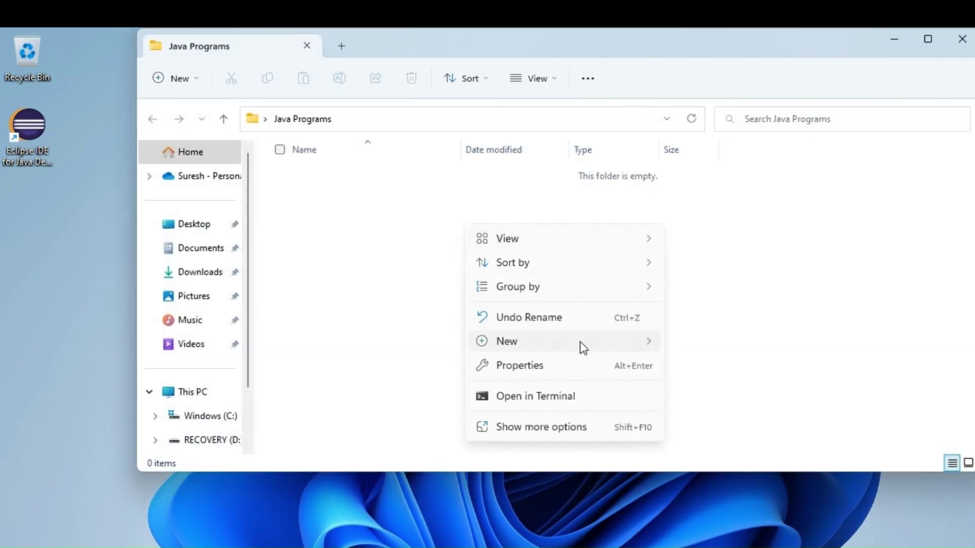
mouse_move(580, 342)
left_click(717, 293)
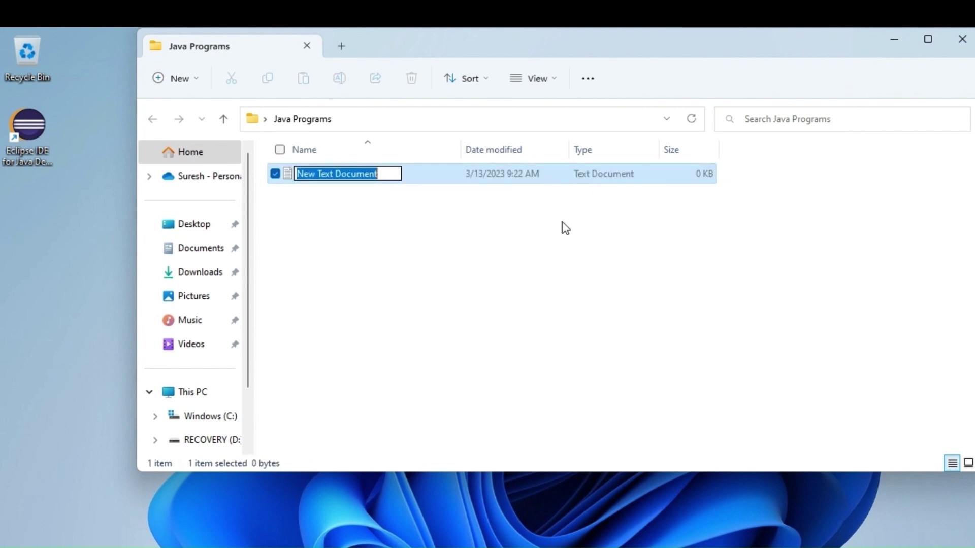
key("BackSpace")
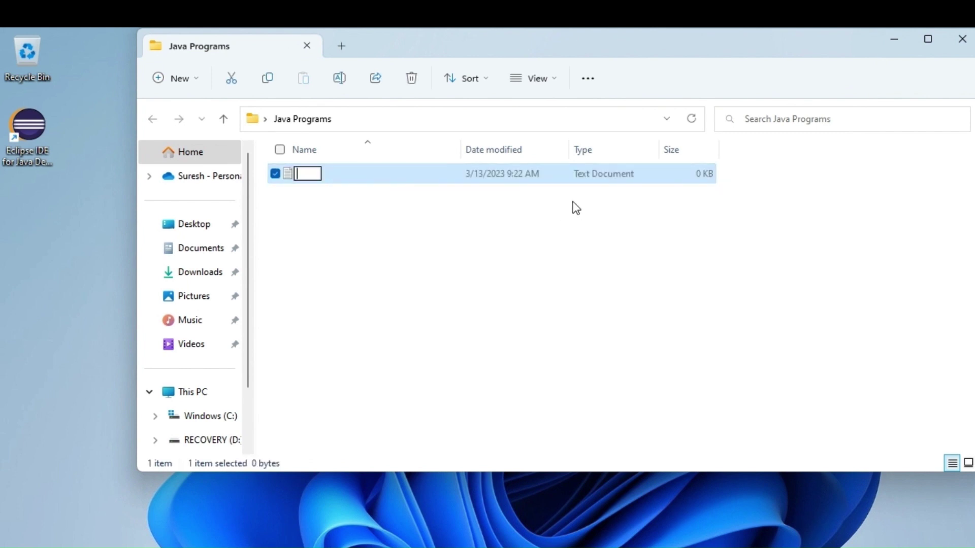
type("A.java")
left_click(497, 230)
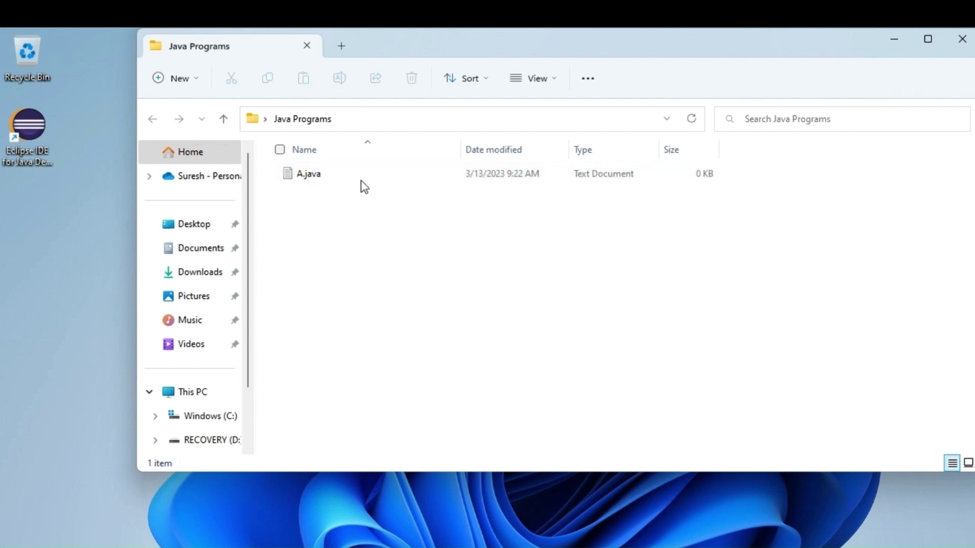
Open A.java in Notepad and declare public class A with its opening and closing braces on separate lines
double_click(358, 178)
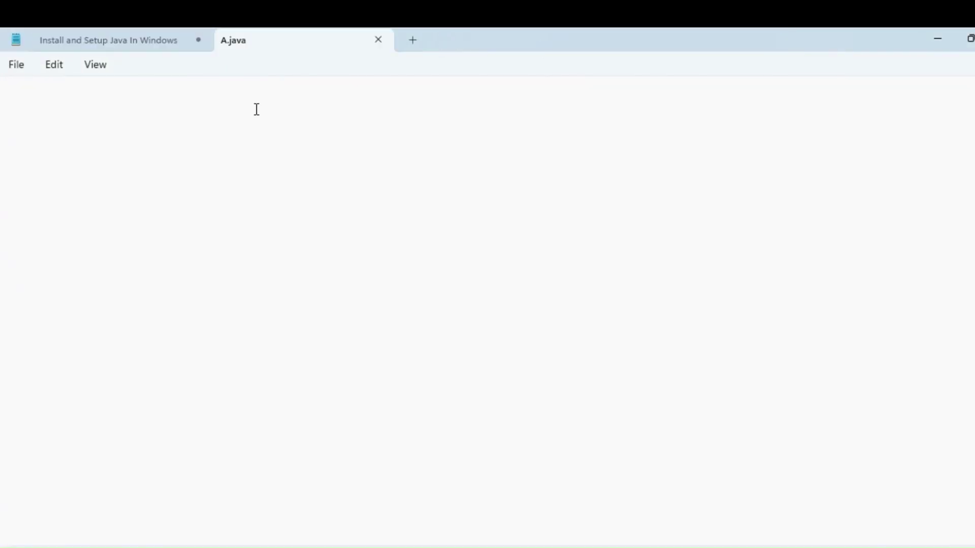
type("public sta")
key("BackSpace")
key("BackSpace")
key("BackSpace")
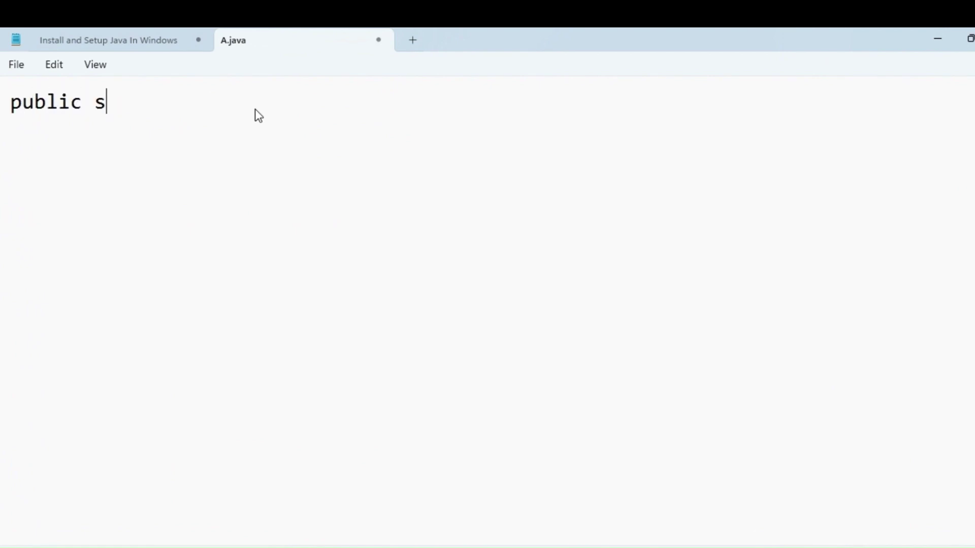
type("class A")
key("Return")
key("Return")
type("{}")
key("Left")
key("Return")
key("Up")
key("End")
key("Return")
Inside the class, write the public static void main(String[] args) method with braces and empty lines for its body
type("public")
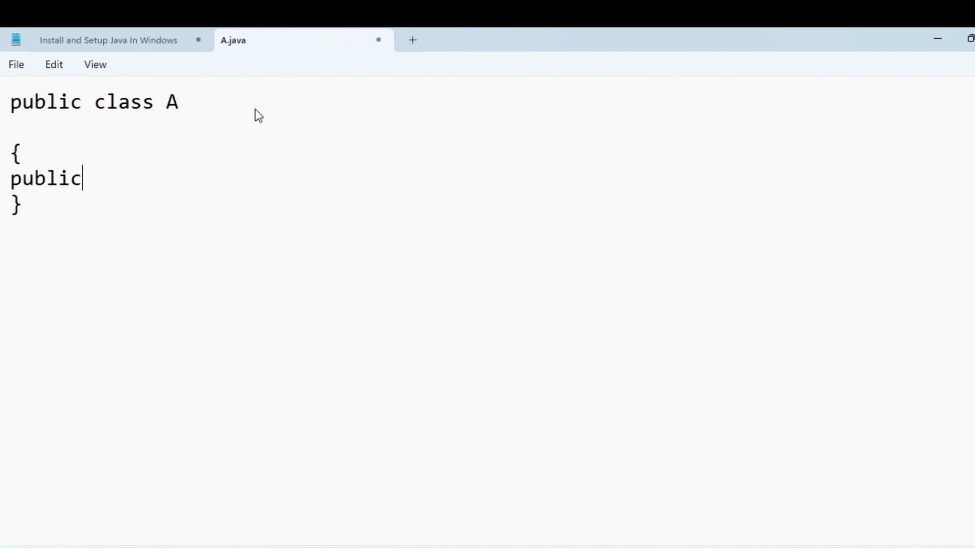
type(" static void ")
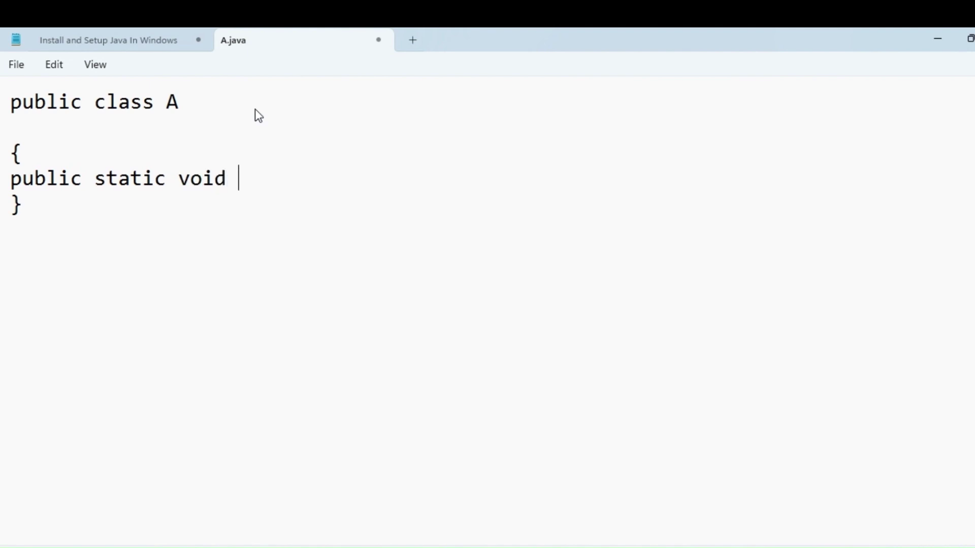
type("main((")
key("BackSpace")
type(")")
key("Left")
type("String[]")
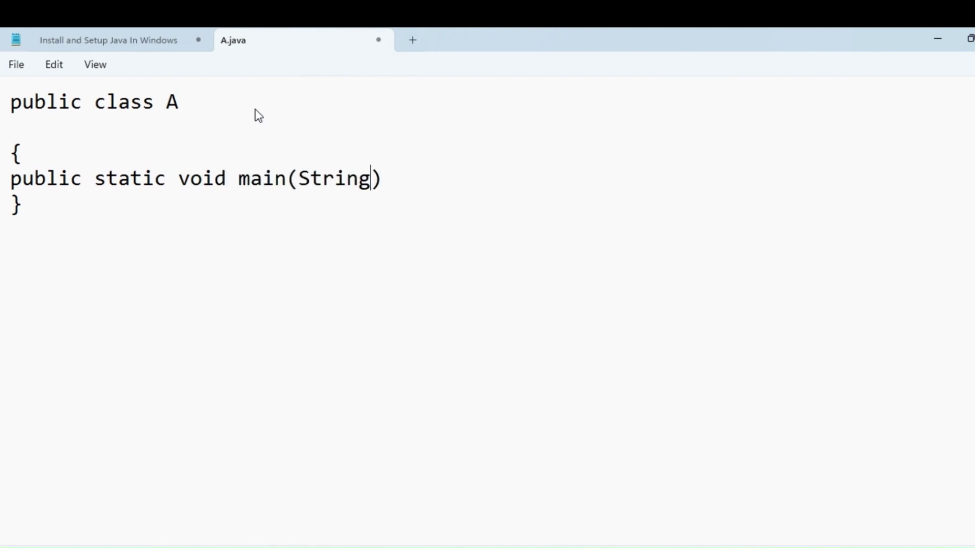
type(" args")
key("Right")
key("Return")
type("{}")
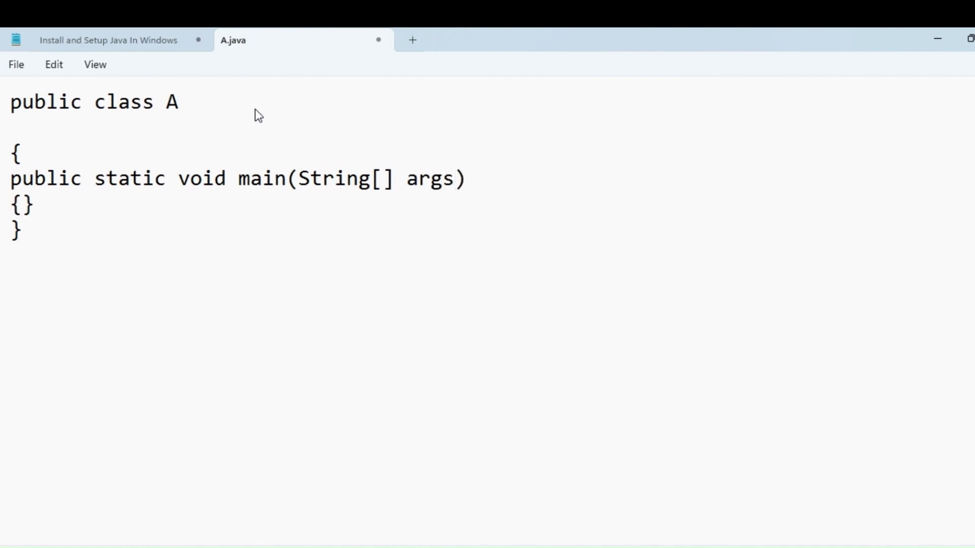
key("Left")
key("Return")
key("Left")
key("Return")
key("Return")
In the main method, add System.out.println("Hello ,Welcome2 New Java Course"); and save the file
type("System.out")
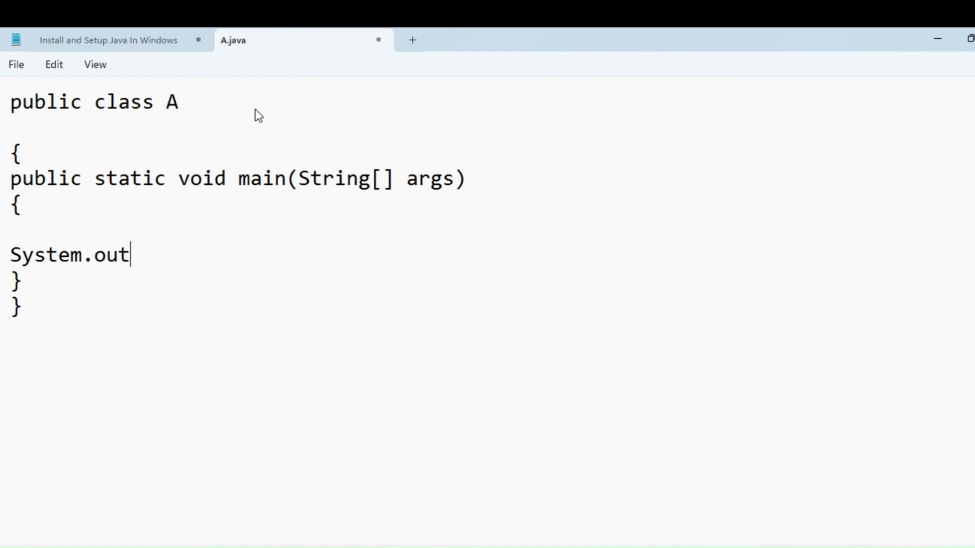
type(".println90")
key("BackSpace")
key("BackSpace")
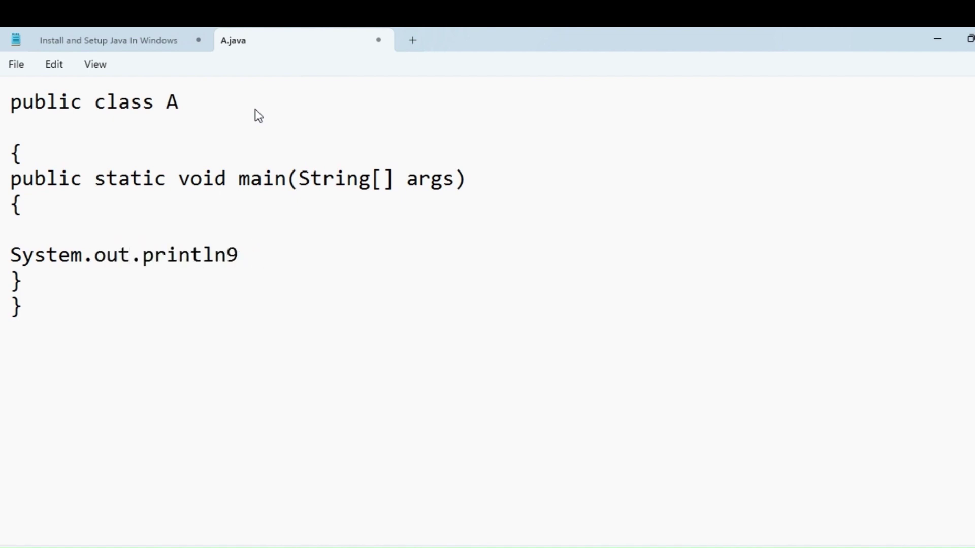
type("();")
key("Left")
key("Left")
type("\"\"")
key("Left")
type("Hello ,Wel")
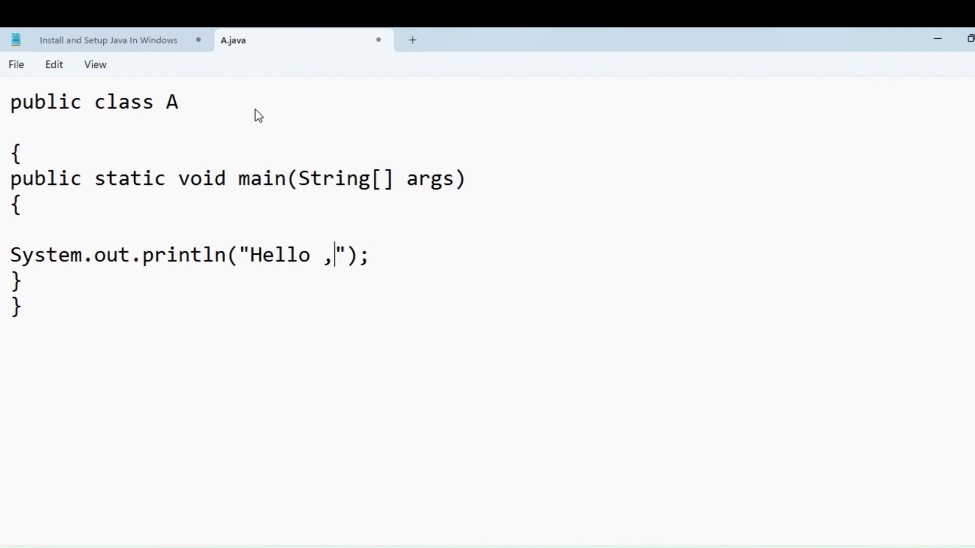
type("come 2")
key("BackSpace")
key("BackSpace")
type("2 New Java Course")
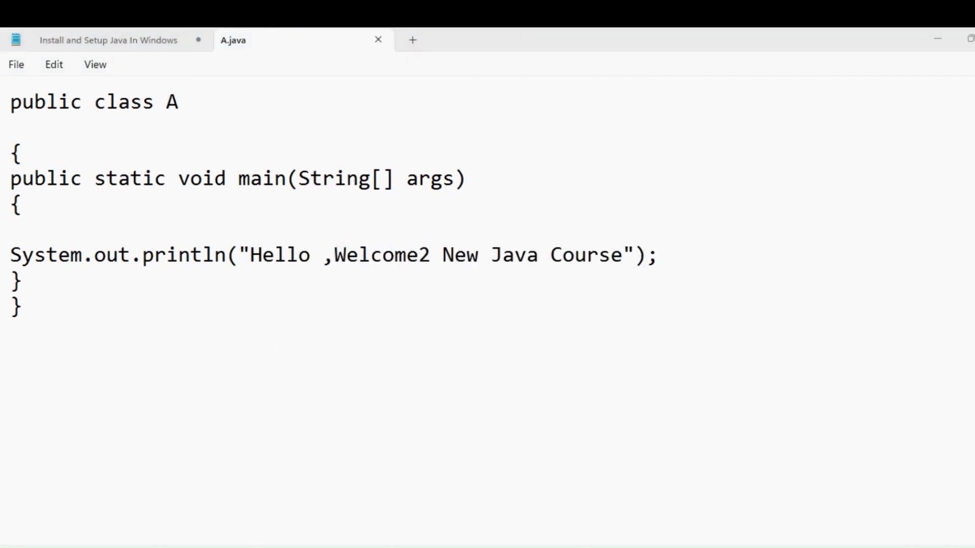
Open Command Prompt and maximize its window
key("super+e")
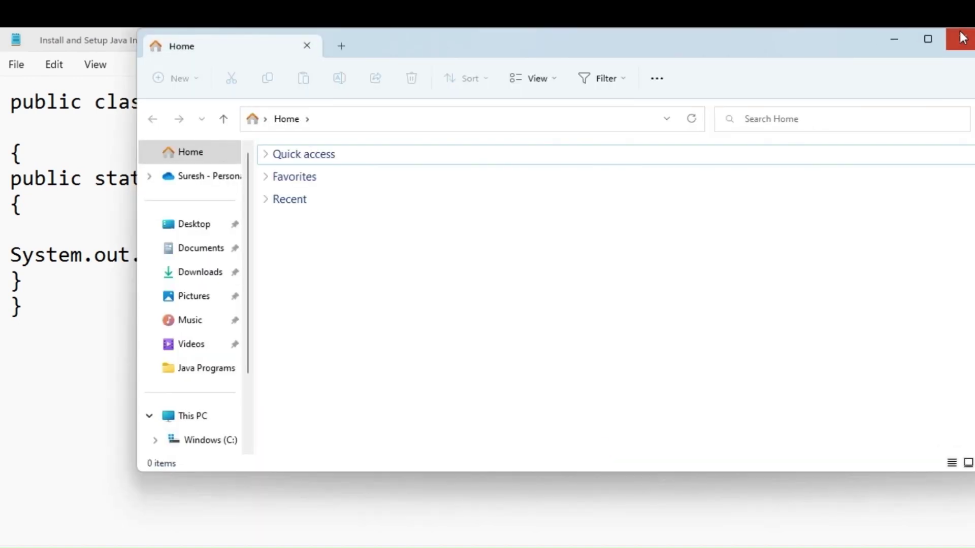
left_click(960, 38)
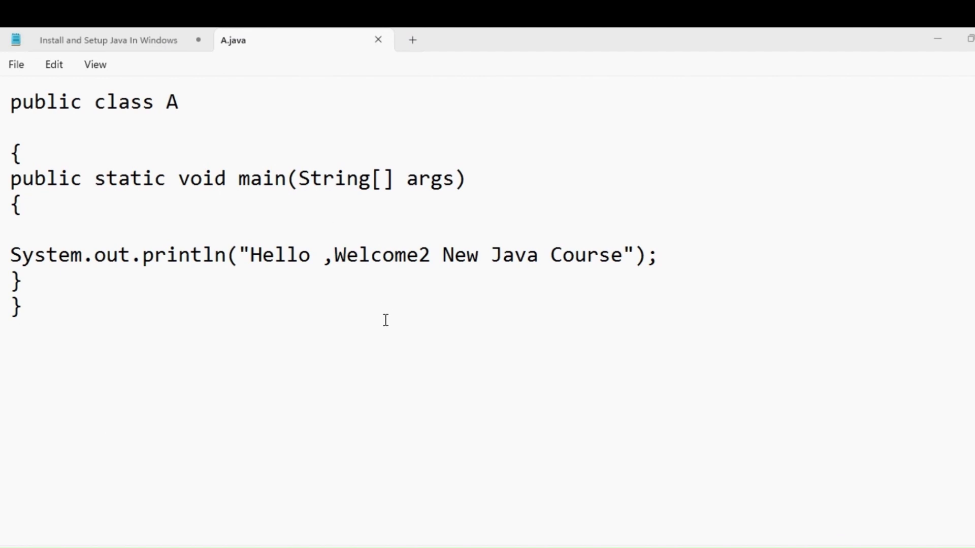
mouse_move(551, 547)
key("super")
type("comm")
key("Return")
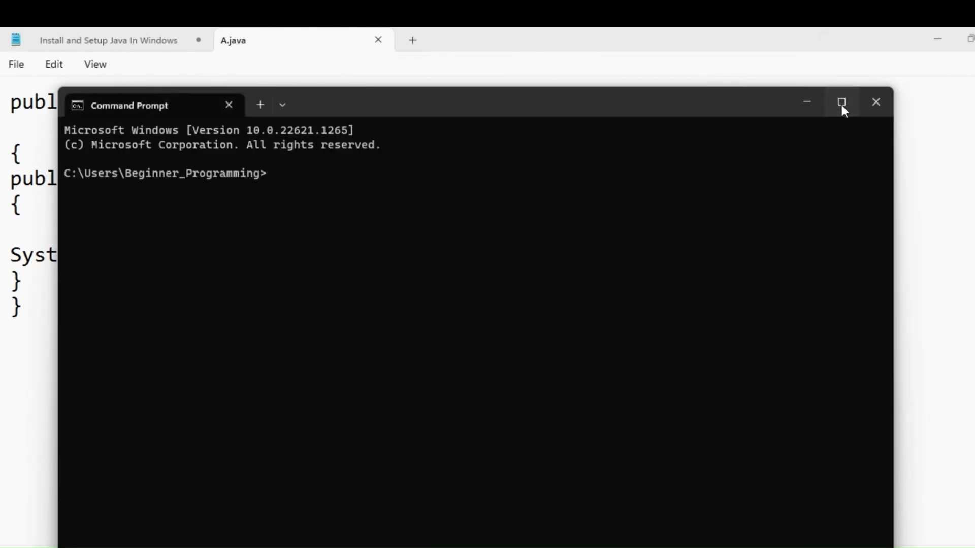
left_click(841, 103)
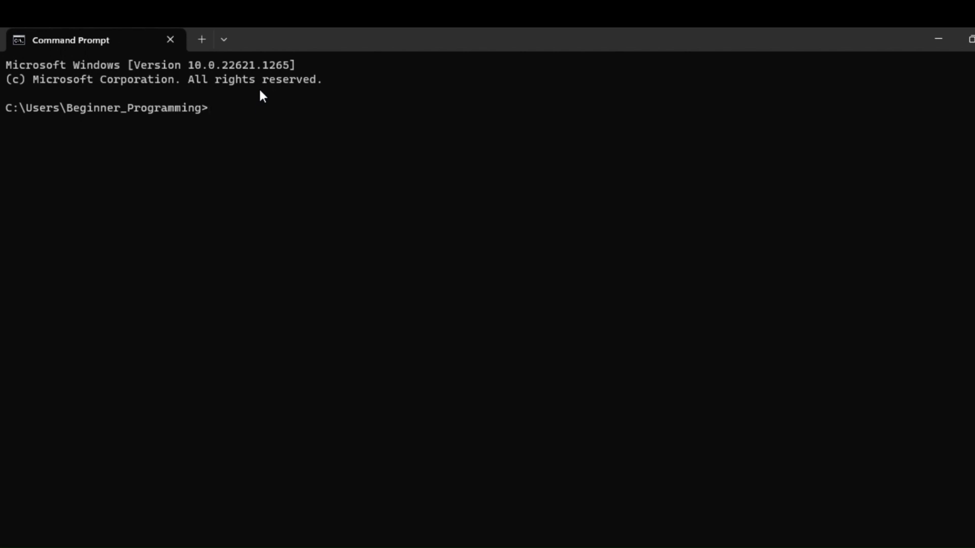
Change the working directory to Desktop and then into its Java Programs folder
type("cd Desktop")
key("Return")
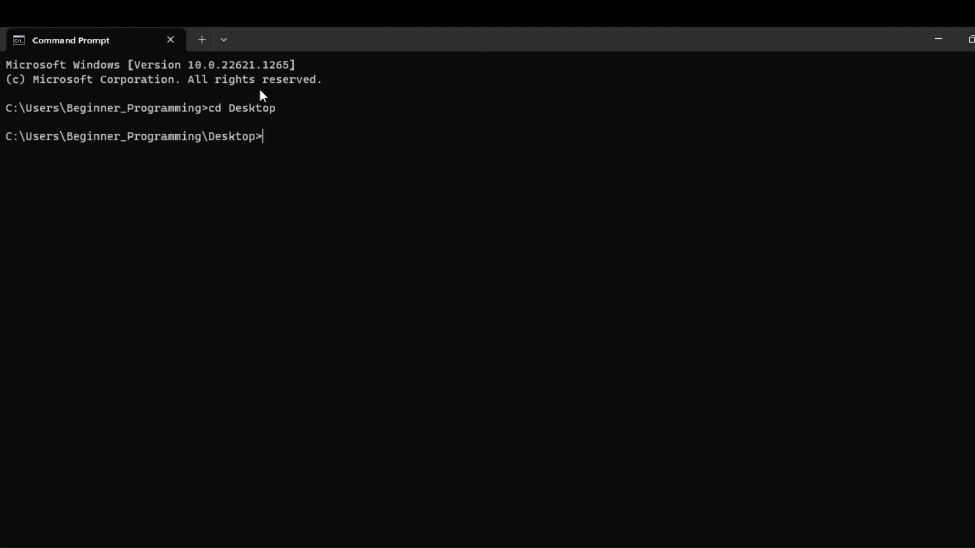
type("cd Java Programs")
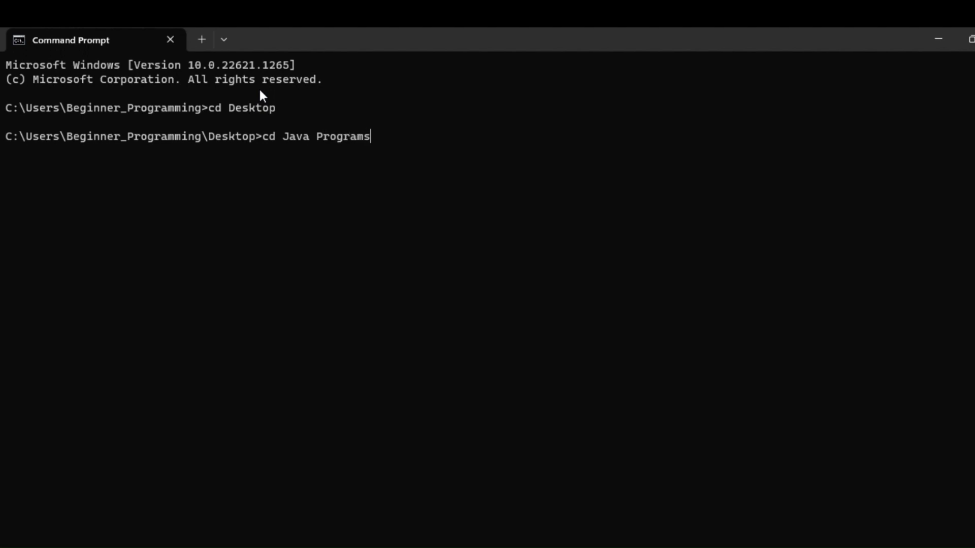
key("Return")
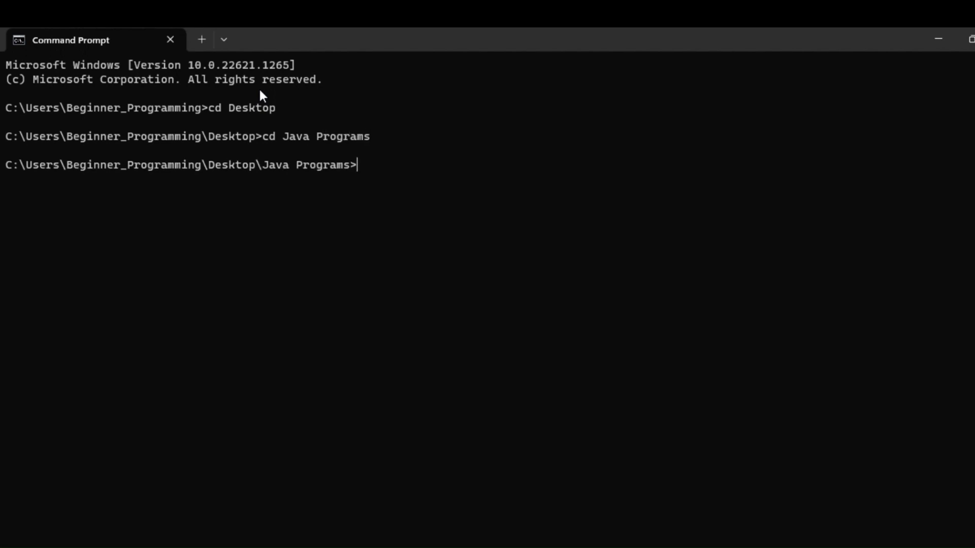
On a cleared console, compile A.java with javac and run the compiled class with java A
type("cls")
key("Return")
type("javac")
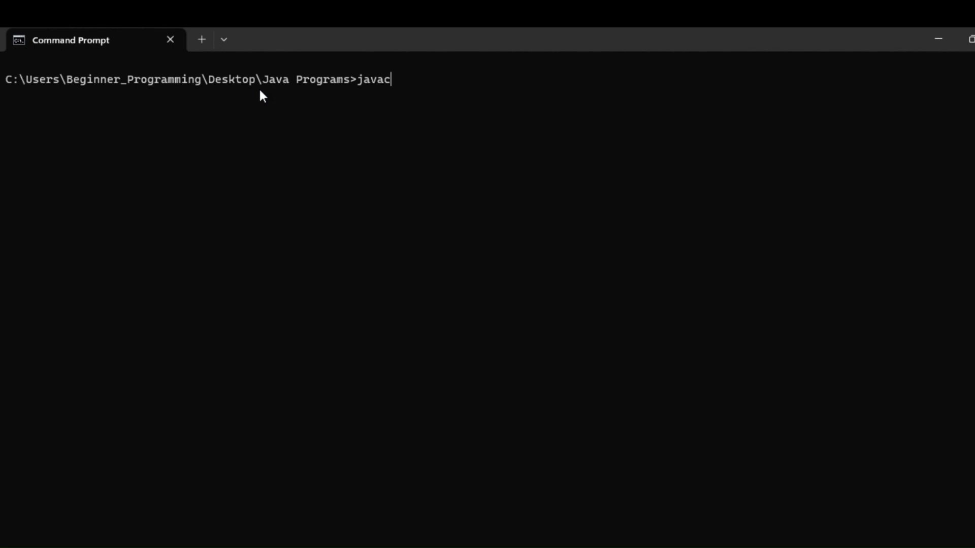
type("A.java")
key("Return")
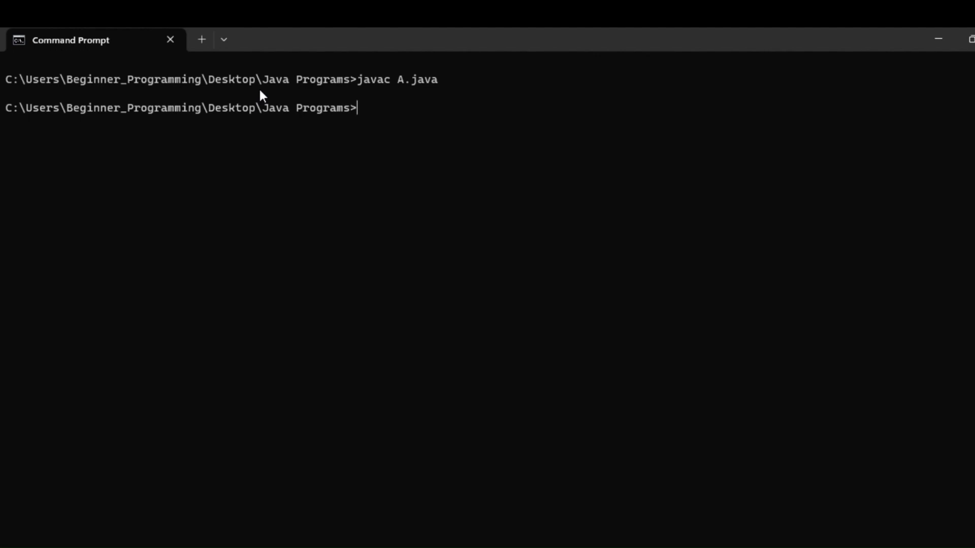
type("java A")
key("Return")
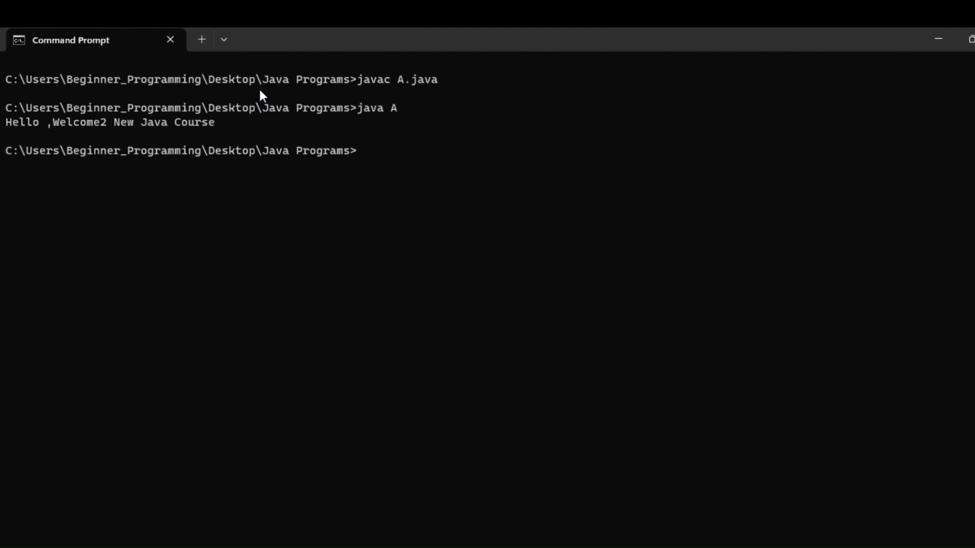
Switch to Notepad, delete the last closing brace of class A in A.java and save the file
key("alt+Tab")
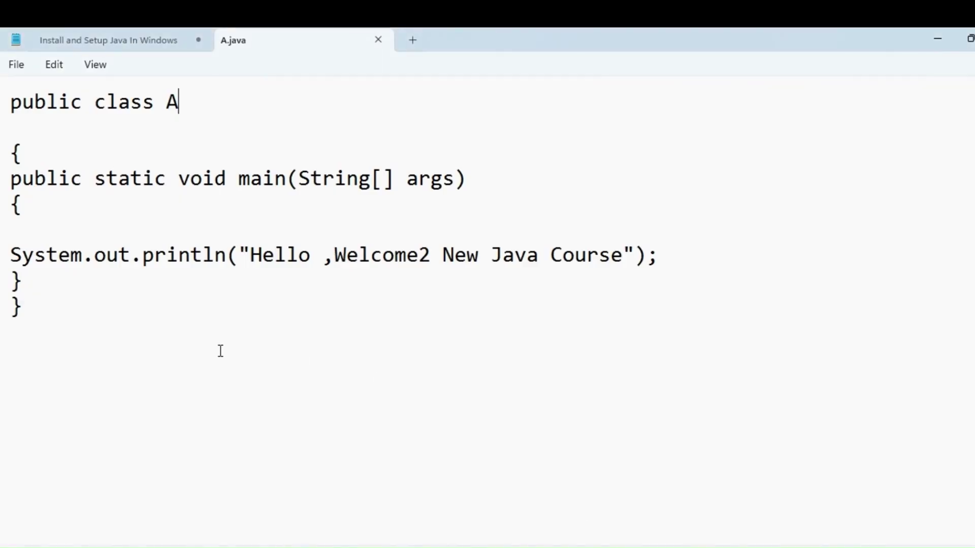
left_click(48, 322)
key("BackSpace")
key("ctrl+s")
Return to Command Prompt, clear the console and recompile A.java without its final brace
key("alt+Tab")
type("cls")
key("Return")
key("Up")
key("Up")
key("Up")
key("Return")
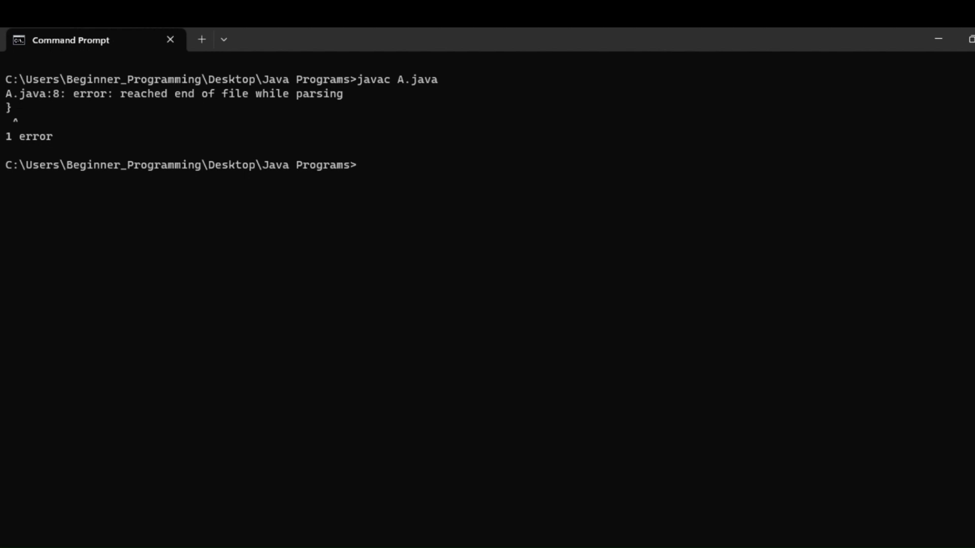
Switch to Notepad, put the closing brace of class A back at the end of A.java and save the file
key("alt+Tab")
type("}")
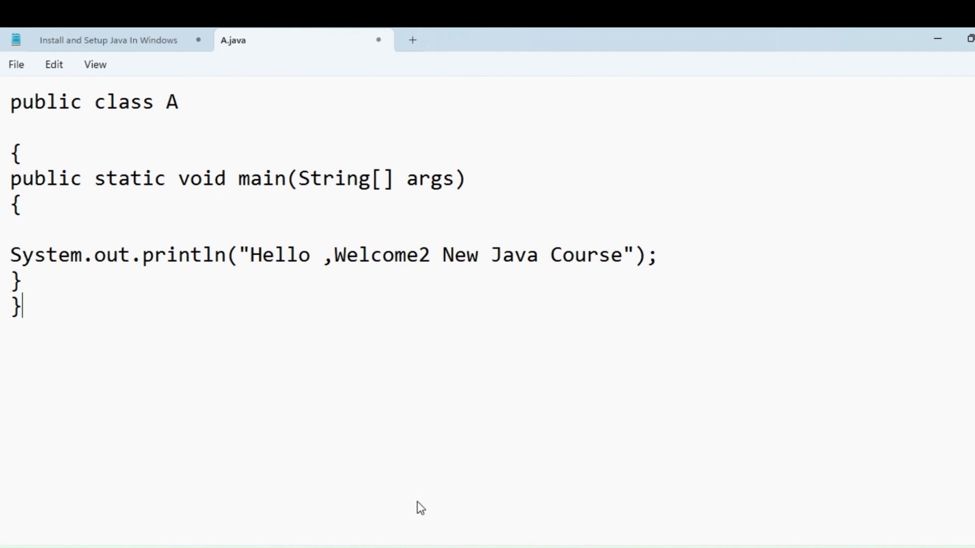
key("ctrl+s")
Return to Command Prompt, clear the console and compile the corrected A.java with javac
key("alt+Tab")
type("cls")
key("Return")
key("Up")
key("Up")
key("Down")
key("Up")
key("Return")
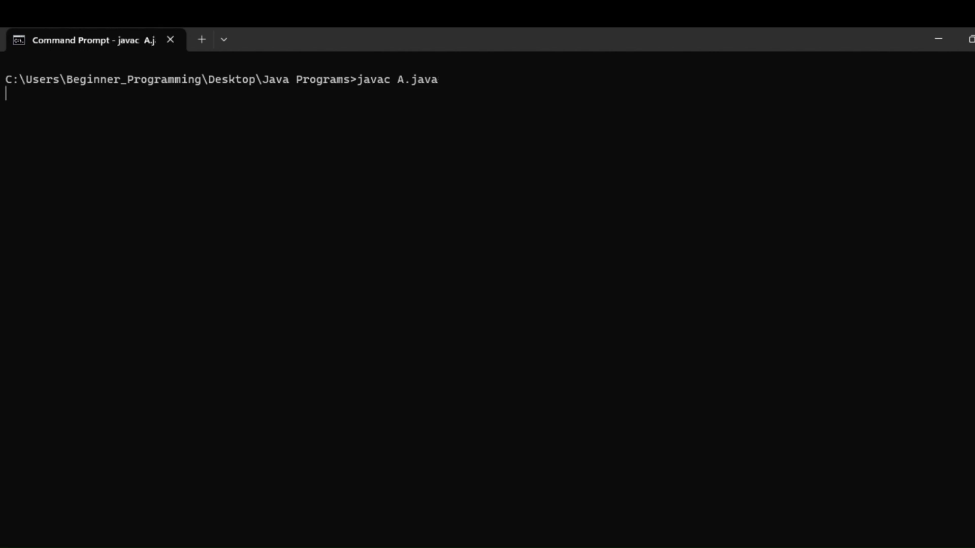
Recall the java A command from the command history and run the program again
key("Up")
key("Up")
key("Down")
key("Up")
key("Up")
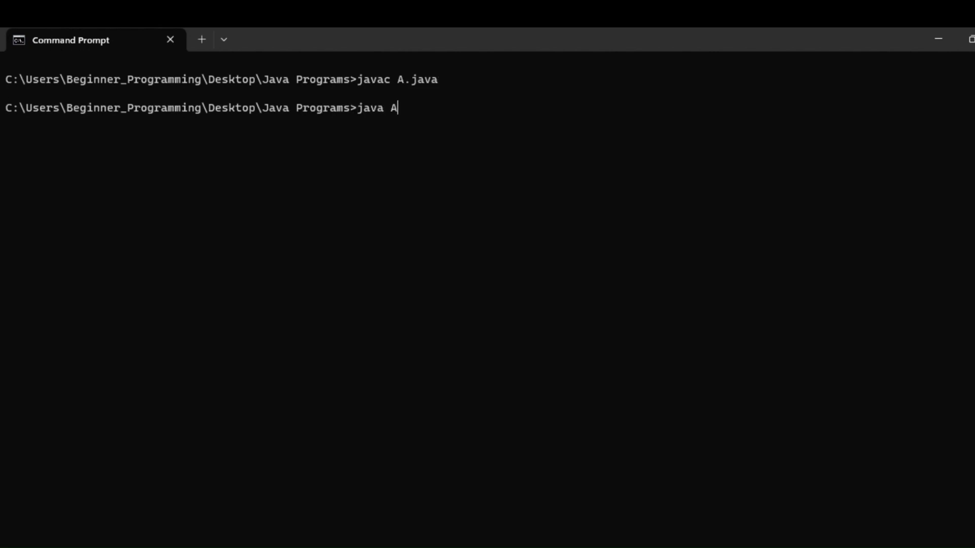
key("Return")
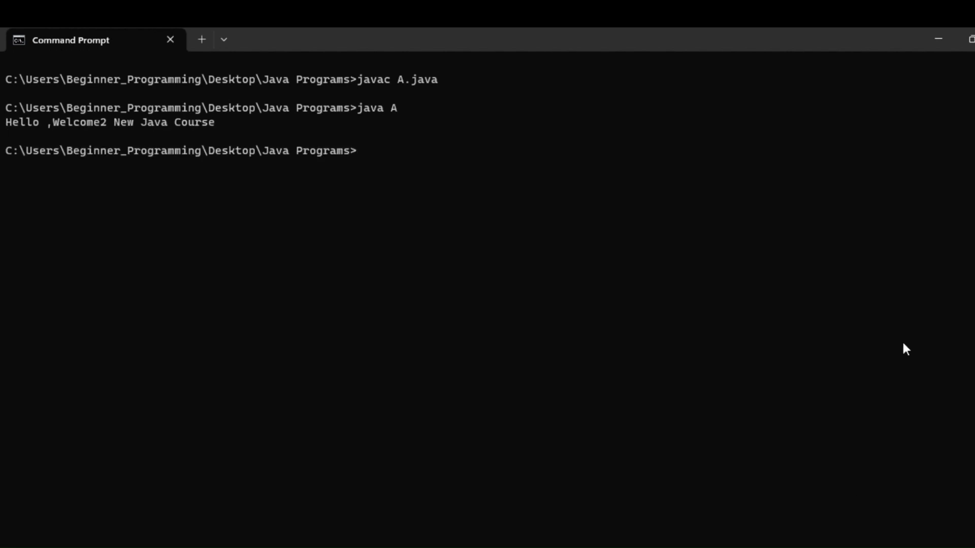
Switch to Notepad and remove the semicolon at the end of the System.out.println statement in A.java
key("alt+Tab")
left_click(694, 254)
key("BackSpace")
key("BackSpace")
type(")")
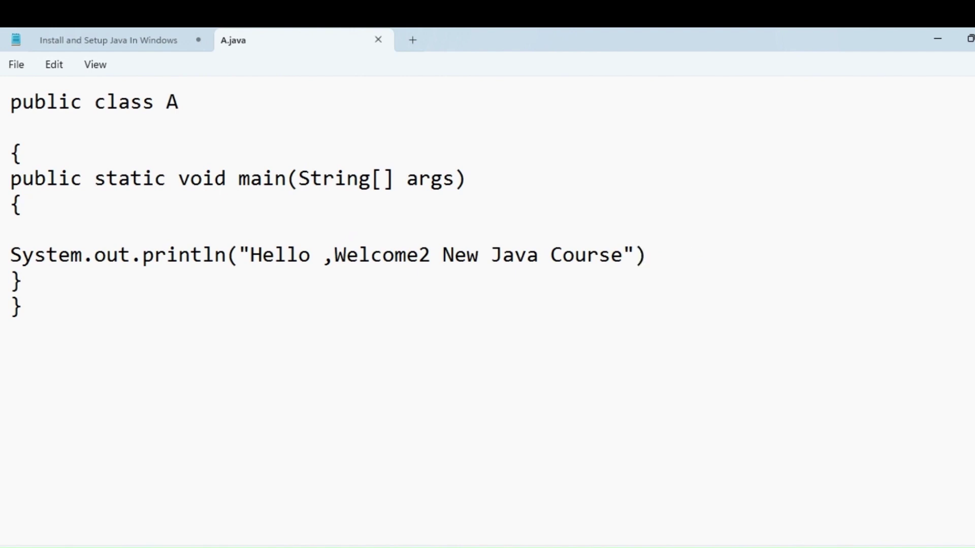
Return to Command Prompt, clear the console and recompile A.java without the println semicolon
key("alt+Tab")
type("cls")
key("Return")
key("Up")
key("Up")
key("Up")
key("Return")
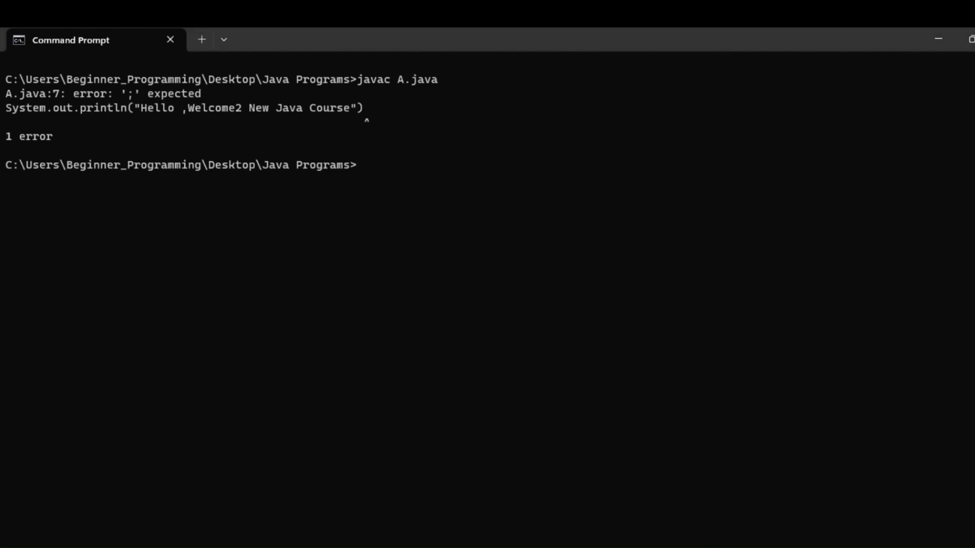
Switch to Notepad, review the println statement in A.java and add the semicolon back at its end
key("alt+Tab")
left_click_drag(11, 102, 145, 133)
left_click(84, 149)
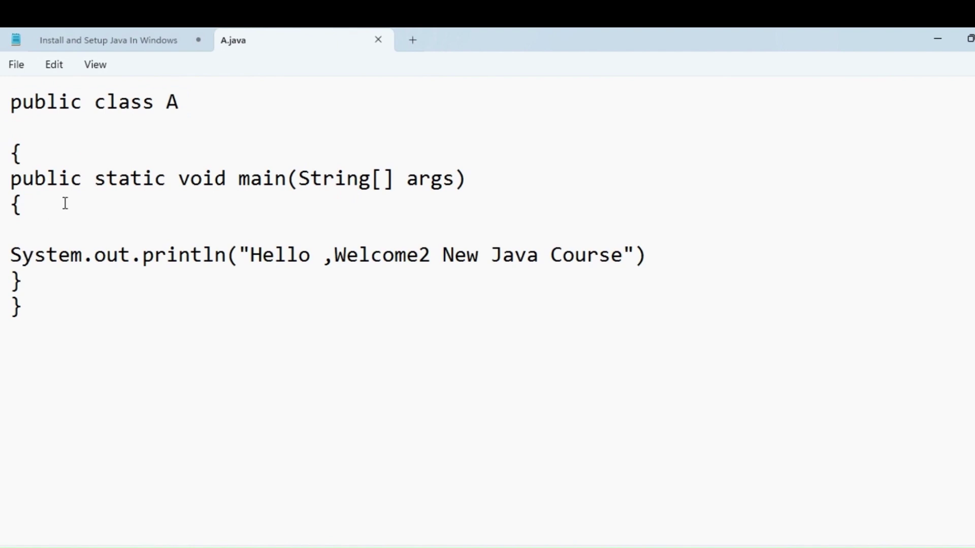
left_click(5, 227)
left_click_drag(11, 254, 637, 254)
left_click(705, 259)
type(";")
Switch back to Command Prompt and clear the console with cls
key("alt+Tab")
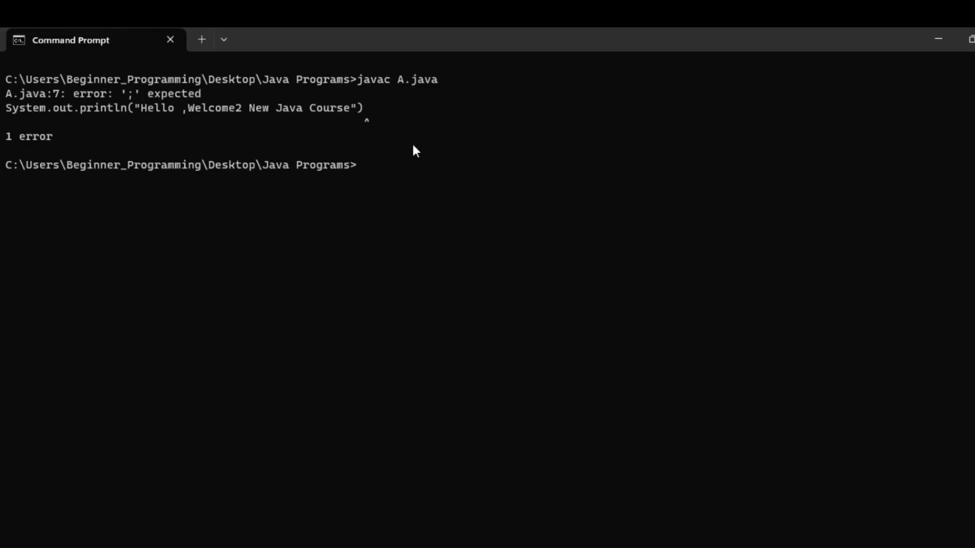
type("cls")
key("Return")
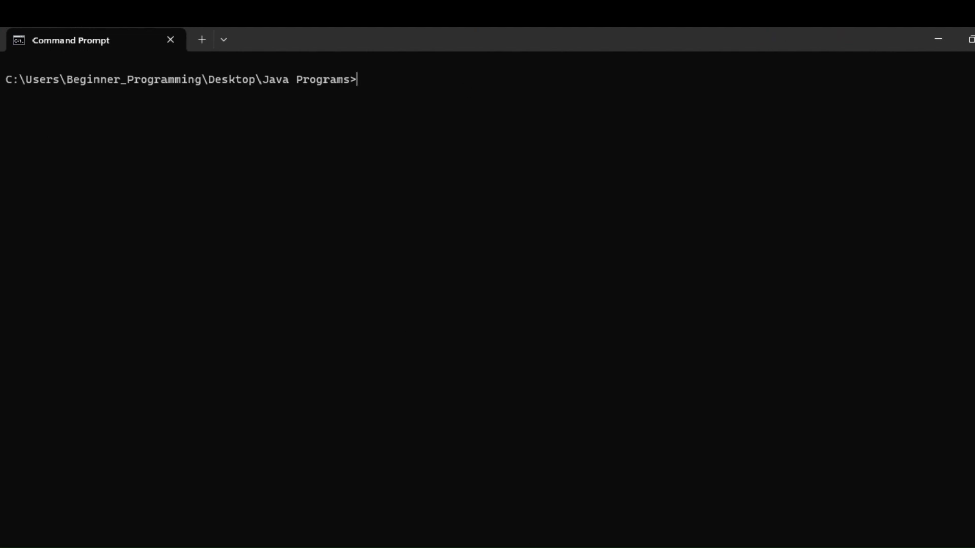
Open File Explorer in a maximized window and go to the Java Programs folder on the Desktop
left_click(546, 539)
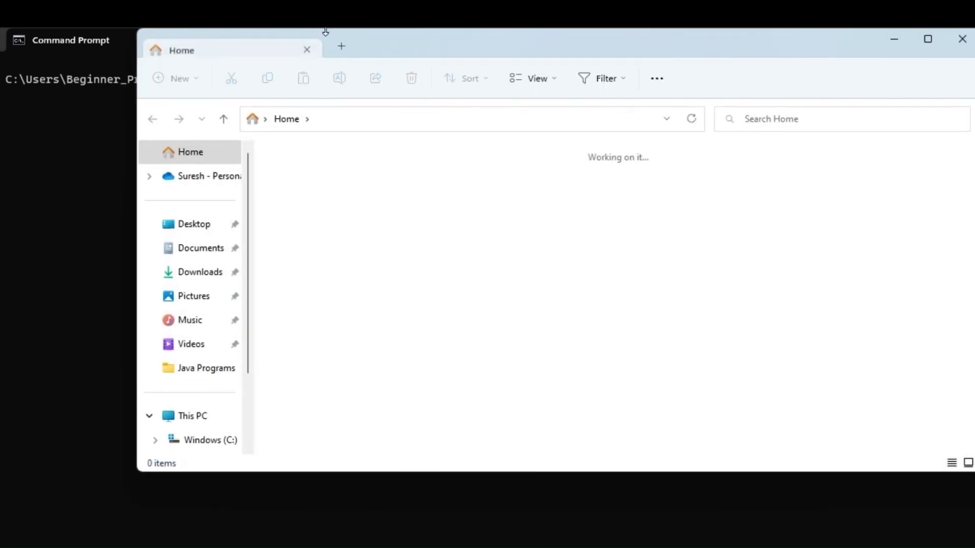
left_click(927, 44)
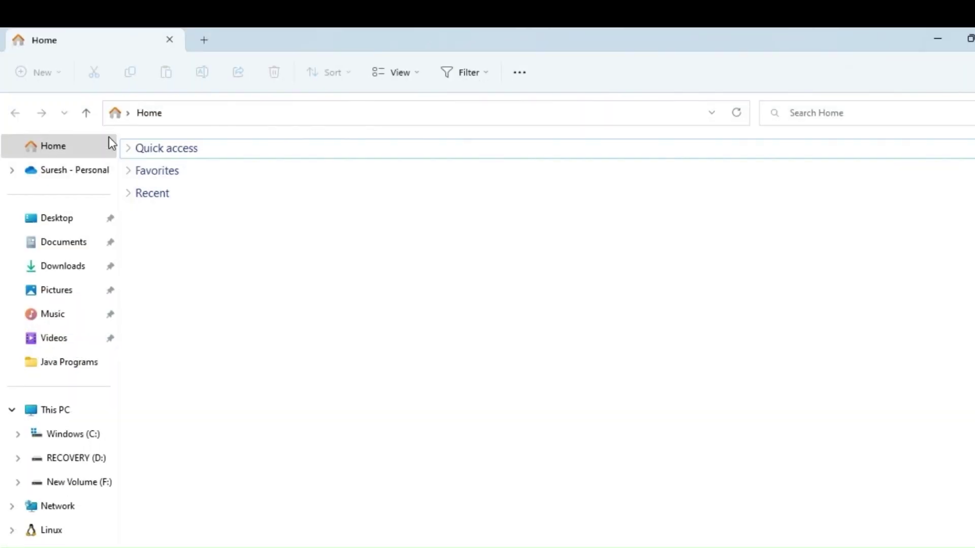
left_click(70, 225)
double_click(185, 169)
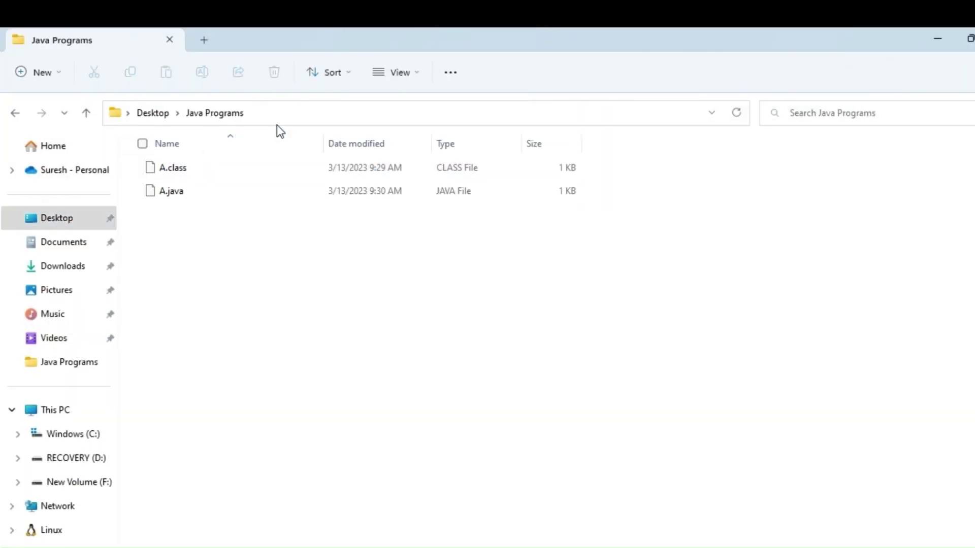
Launch Command Prompt directly in the Java Programs folder by entering cmd as the folder path, and maximize its window
left_click(300, 114)
left_click(409, 247)
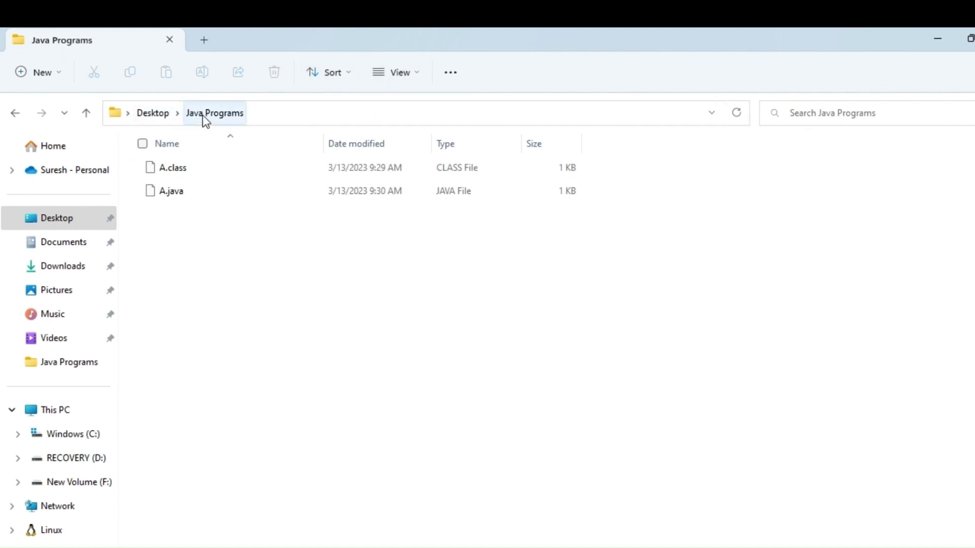
left_click(349, 116)
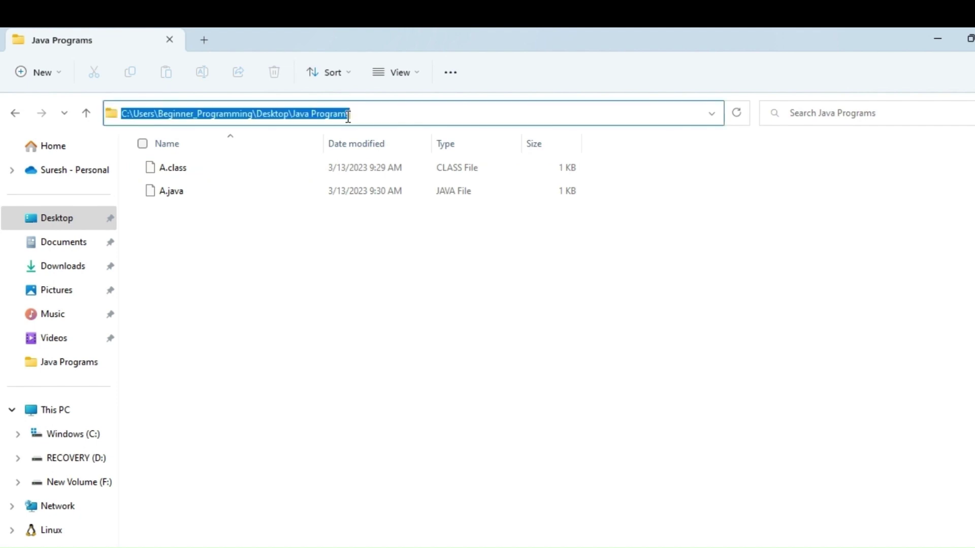
type("cmd")
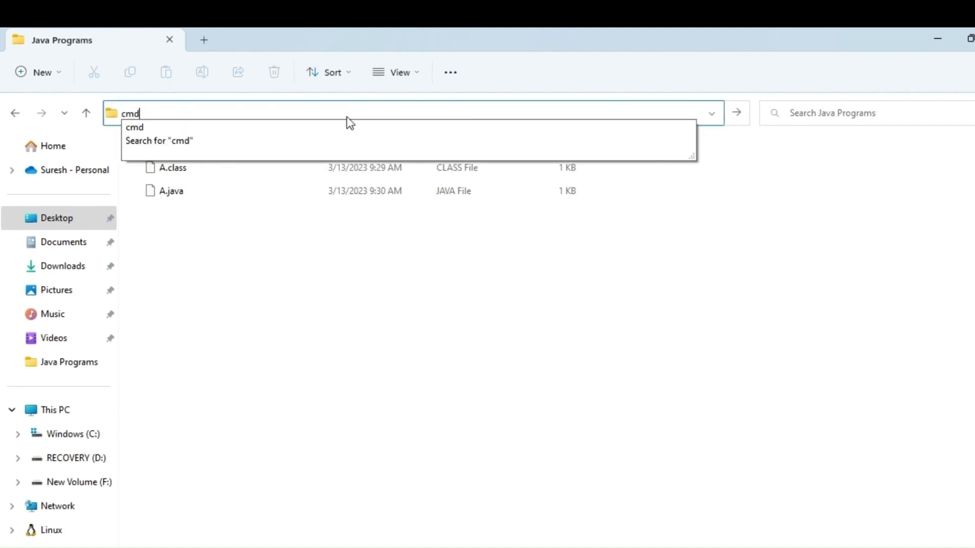
key("Return")
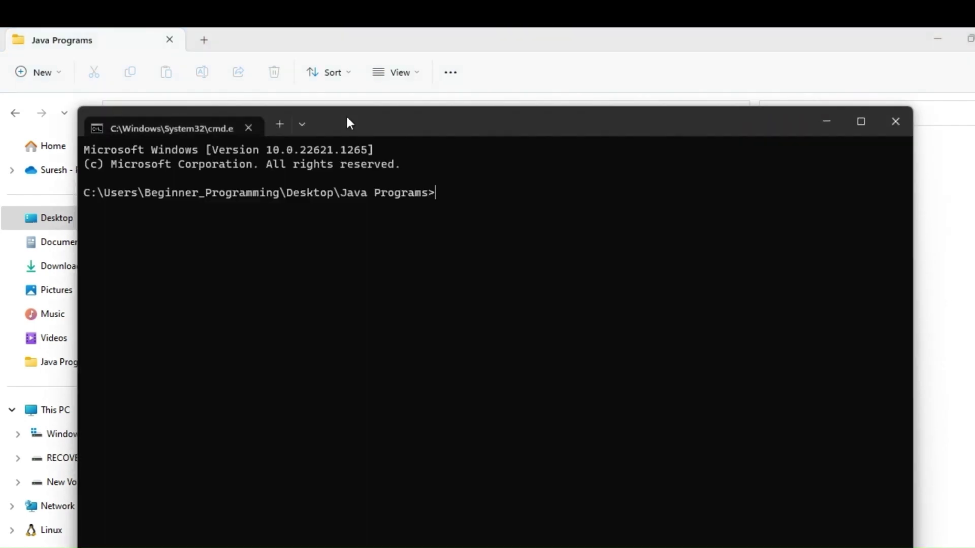
left_click(858, 123)
Compile A.java with javac and run it with java A in the new console, clearing the console at the end
type("jav")
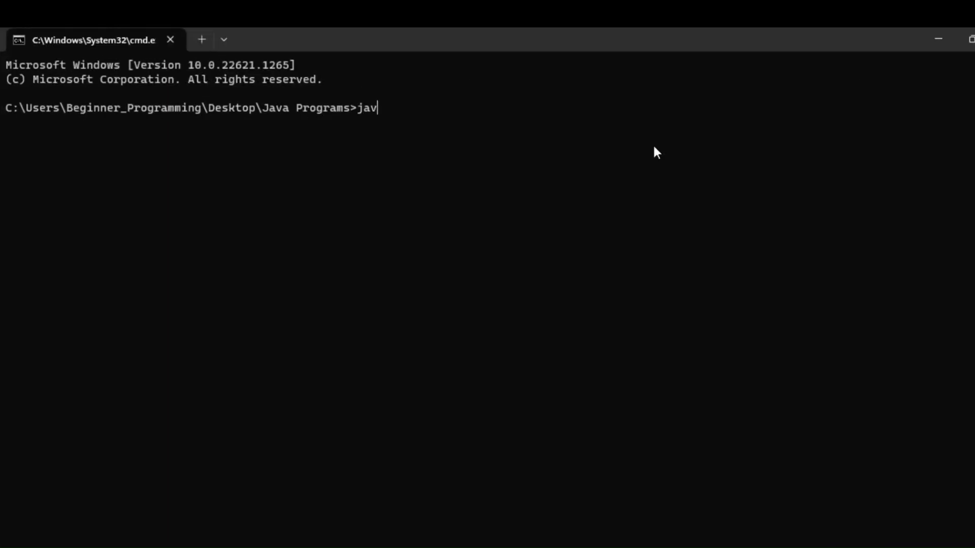
type("ac A.java")
type("java A")
key("Return")
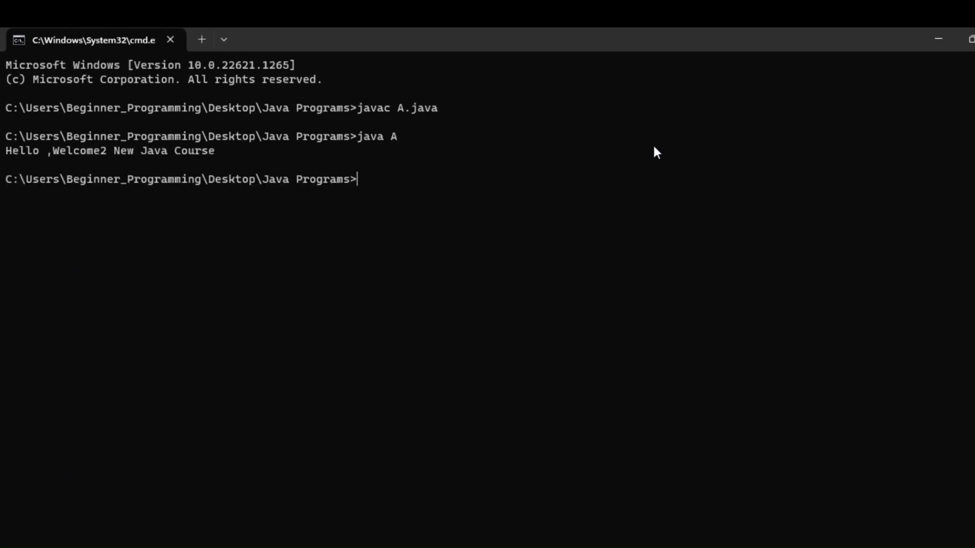
type("cls")
key("Return")
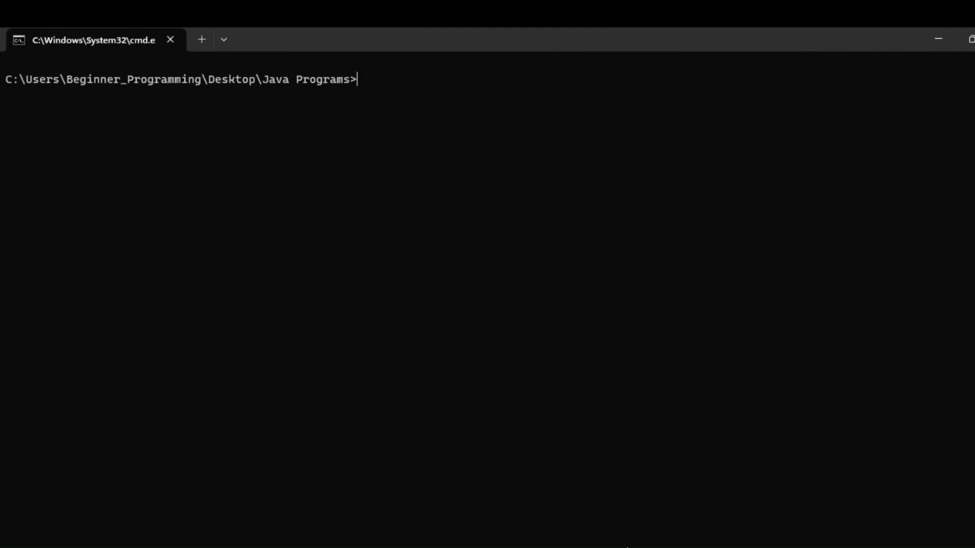
Switch to the Edge browser and search the web for notepad++
key("alt+Tab")
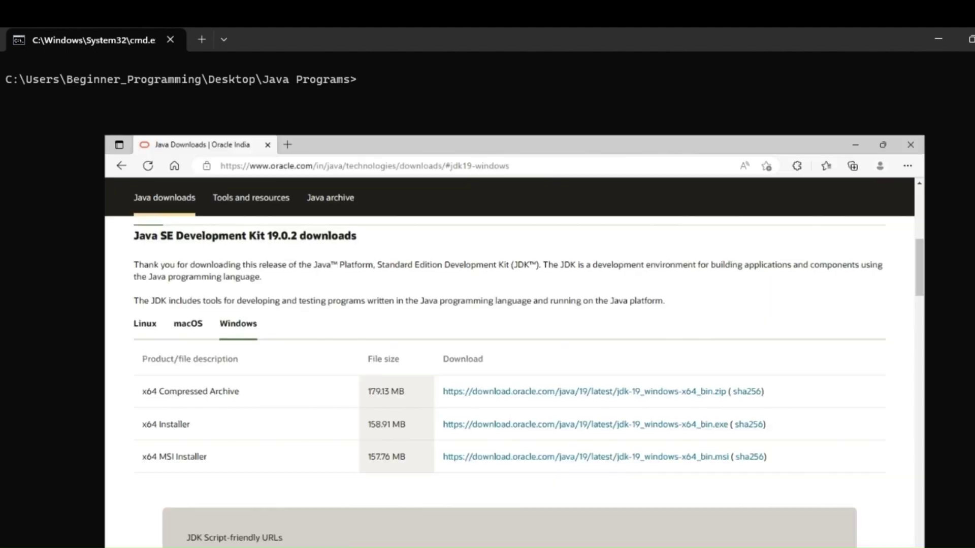
left_click(239, 42)
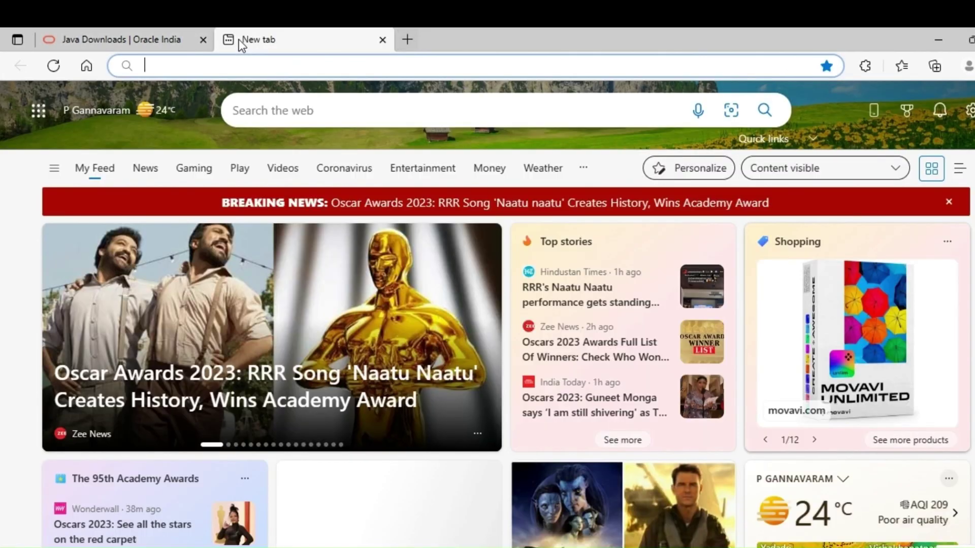
type("nop")
key("BackSpace")
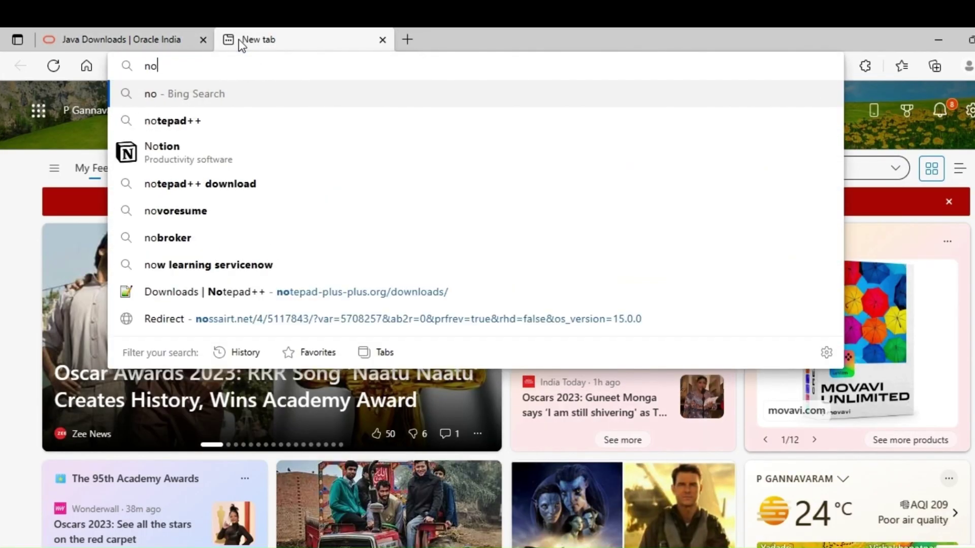
type("tepad++")
key("Return")
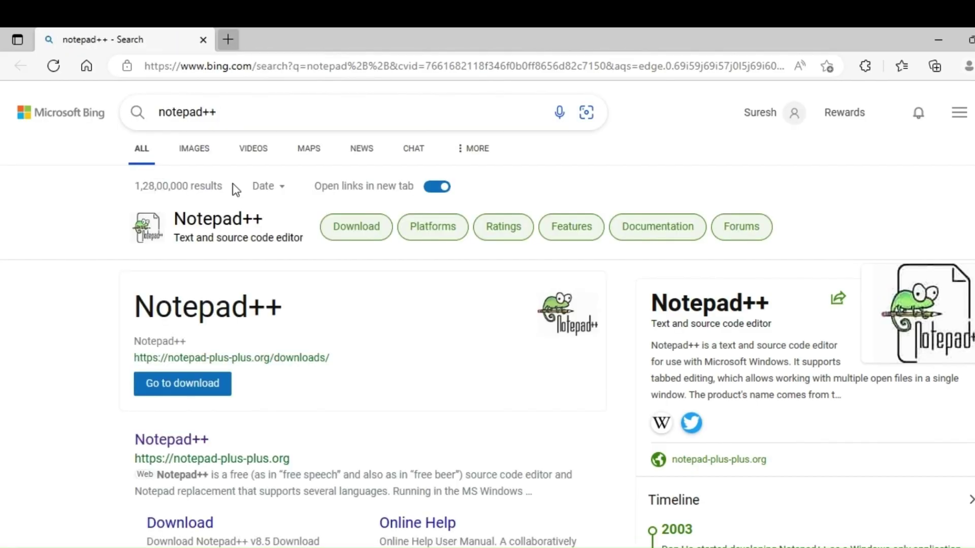
Open the official notepad-plus-plus.org website from the results and close the search results page
left_click(193, 441)
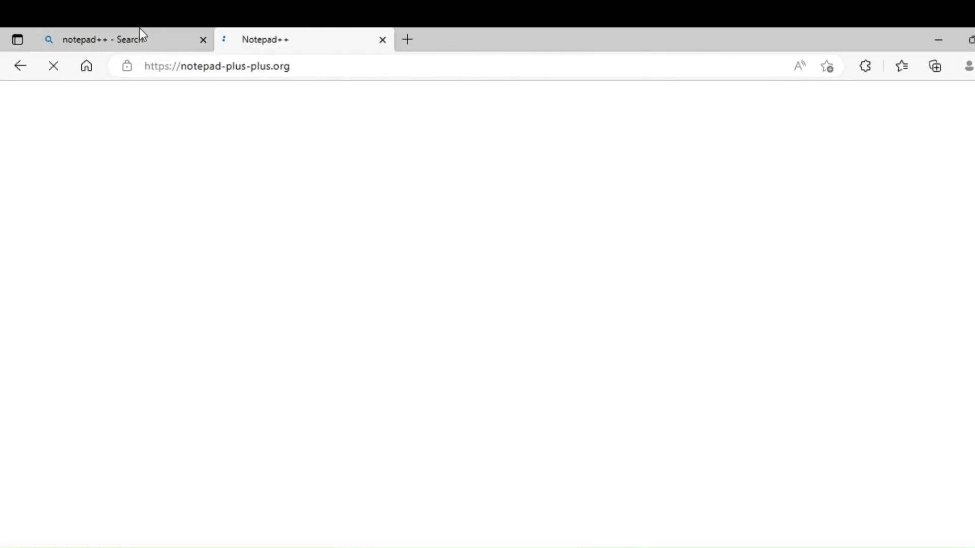
left_click(211, 45)
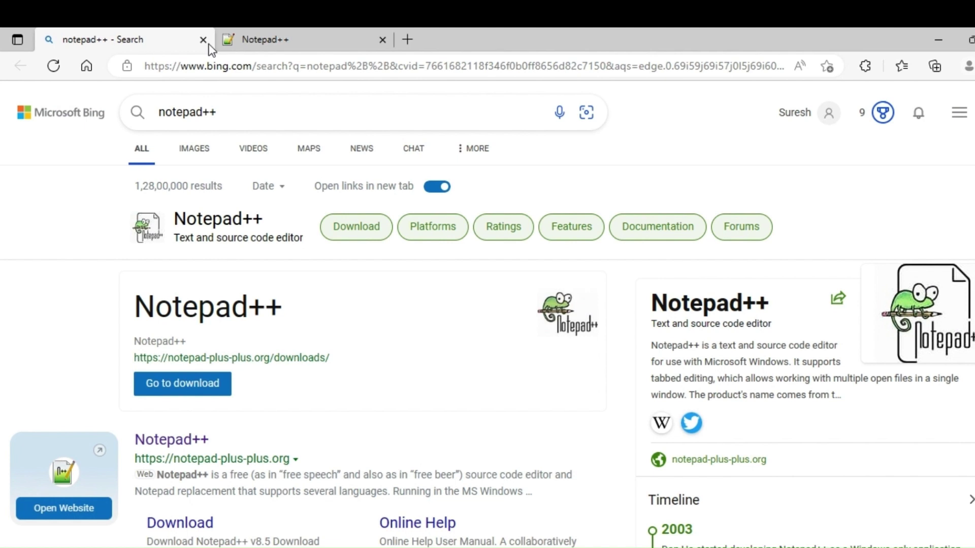
left_click(204, 41)
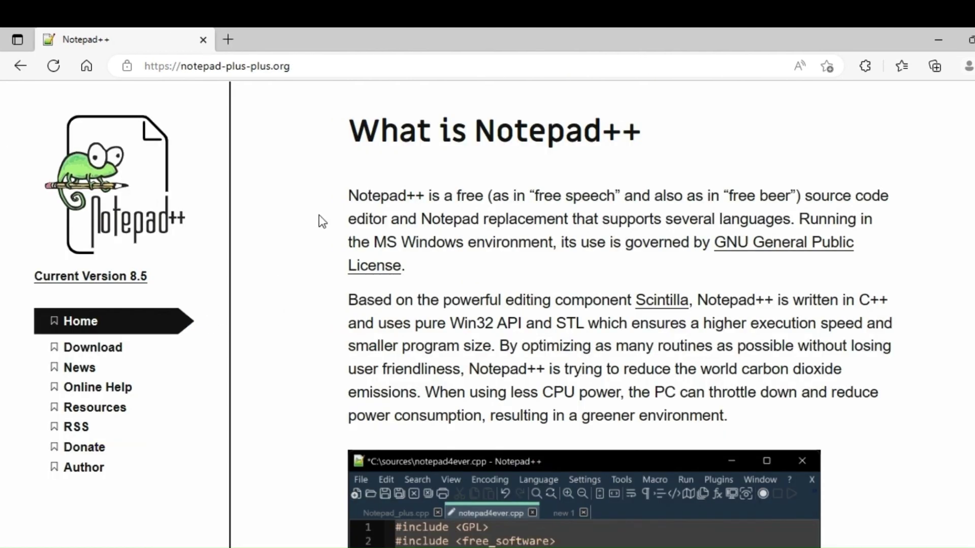
Open the download page for Notepad++ v8.5 and dismiss the cookie notice
left_click(93, 348)
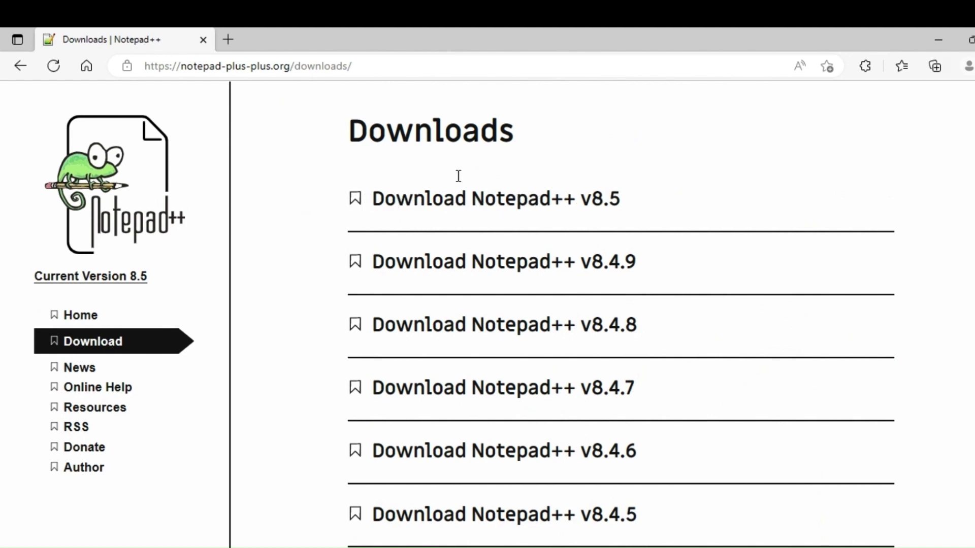
left_click(533, 218)
scroll(530, 218, "down", 4)
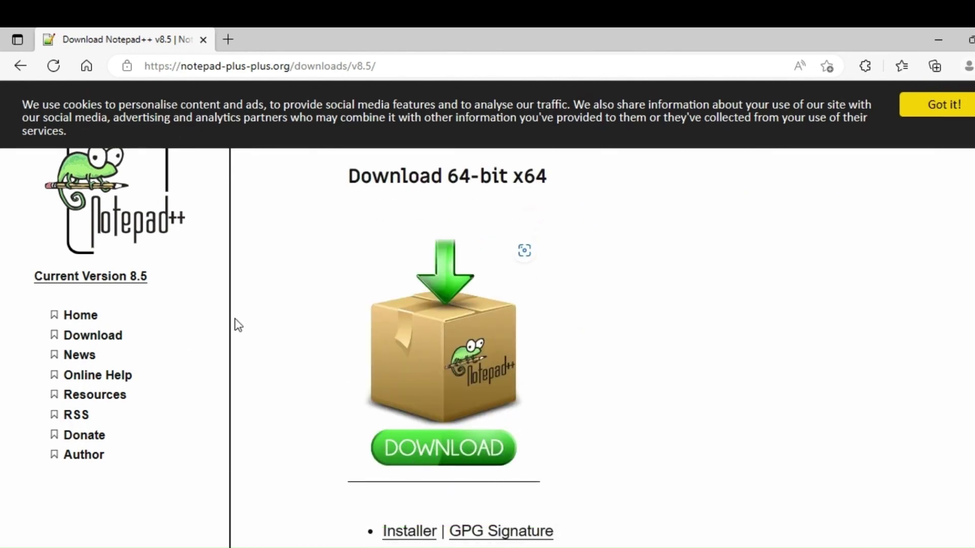
left_click(958, 106)
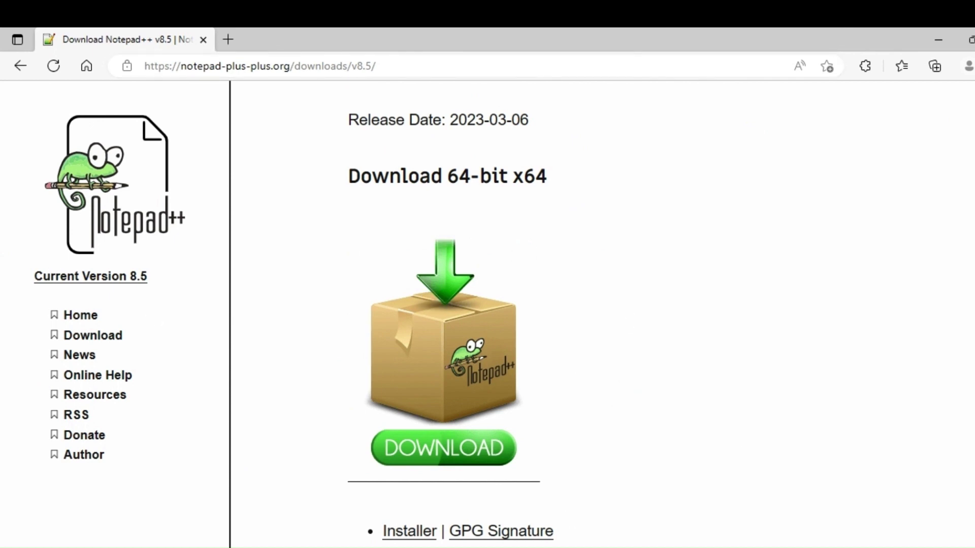
Launch Notepad++ and copy the entire A.java code from Notepad into the empty new document
key("super")
type("not")
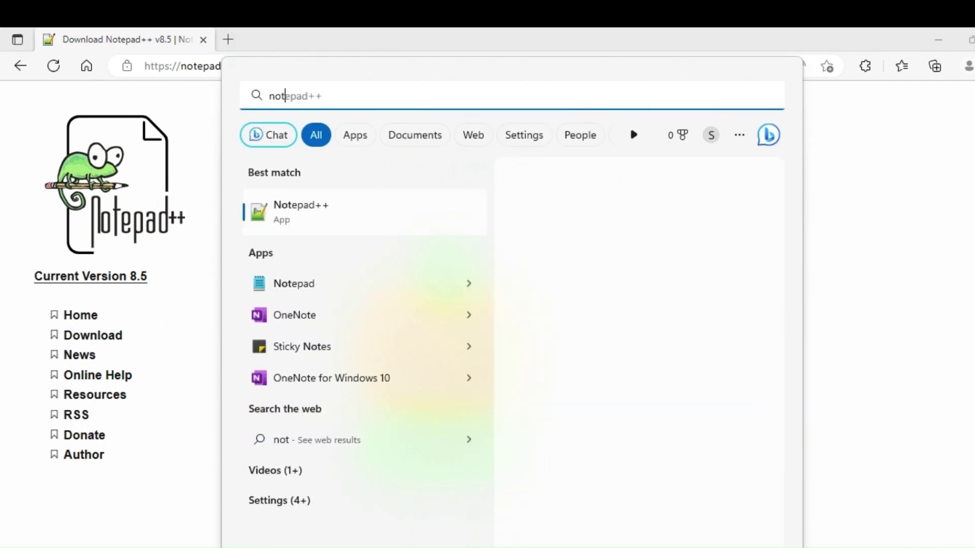
left_click(333, 205)
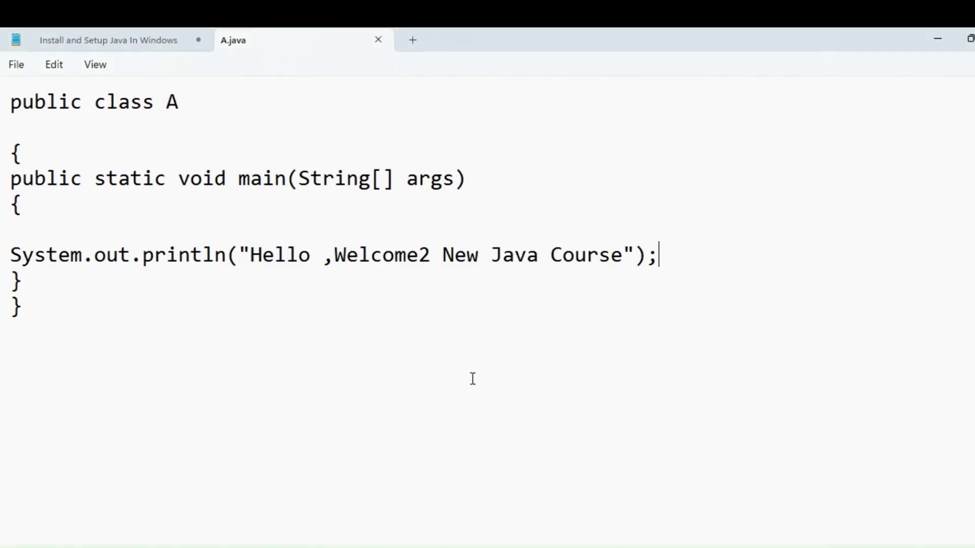
key("ctrl+a")
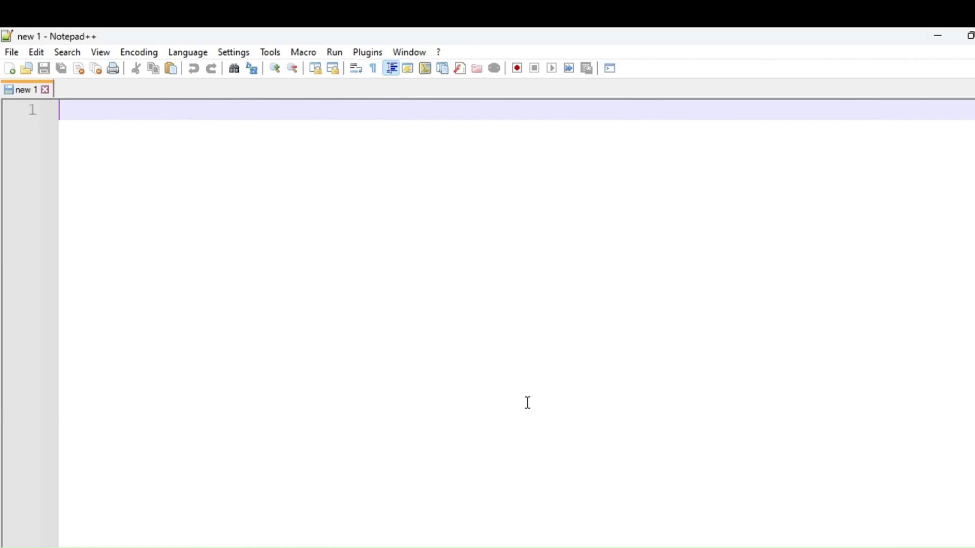
type("public class A  { public static void main(String[] args) {  System.out.println(\"Hello ,Welcome2 New Java Course\"); } }")
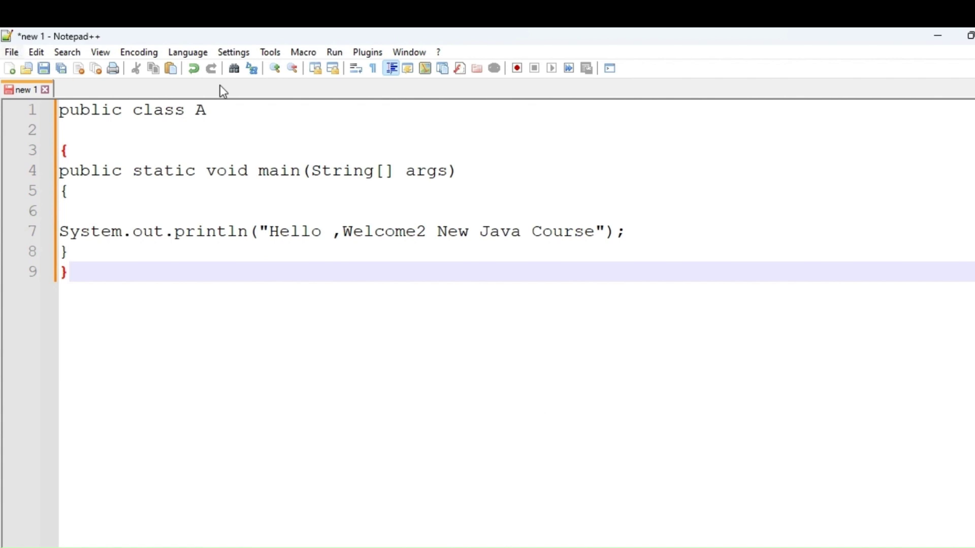
Save the new document as B.java in the Java Programs folder on the Desktop
left_click(12, 52)
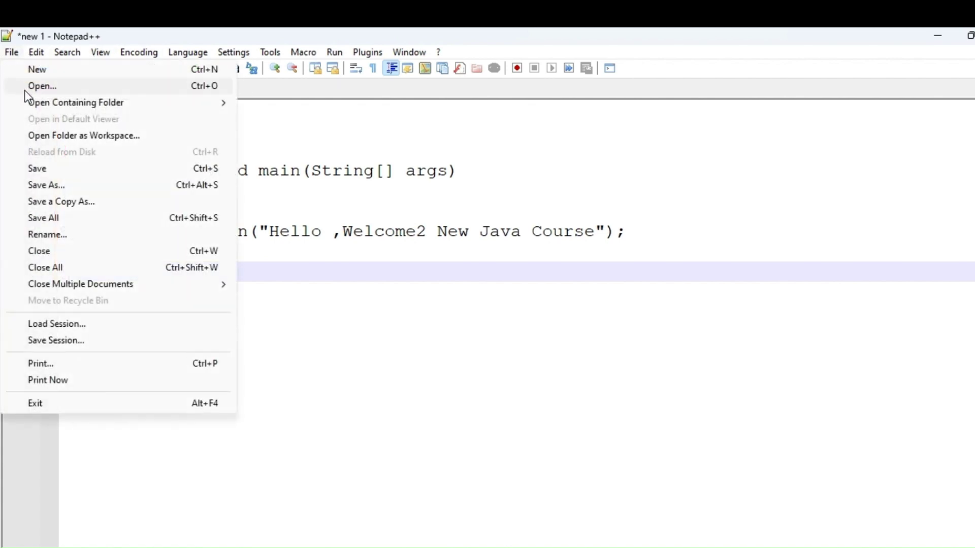
left_click(32, 170)
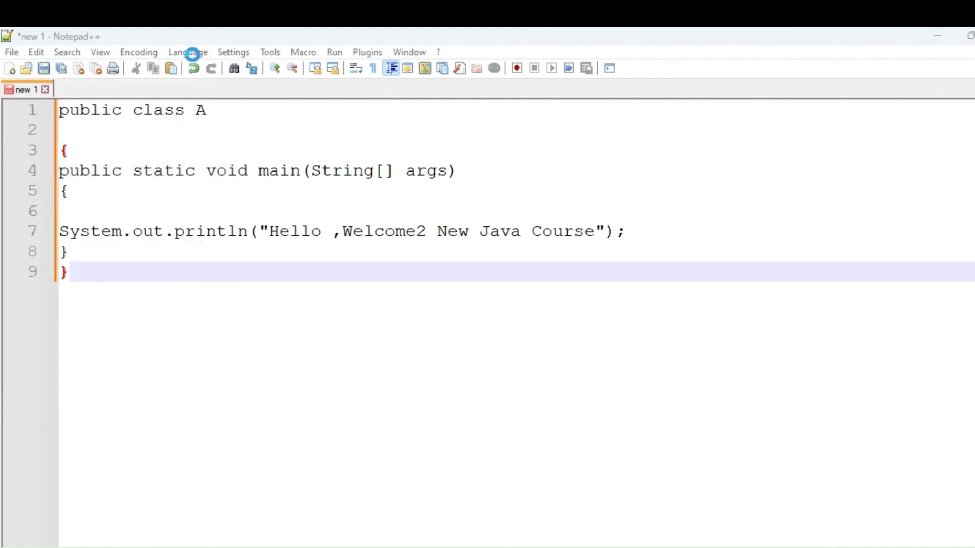
key("BackSpace")
type("B.java")
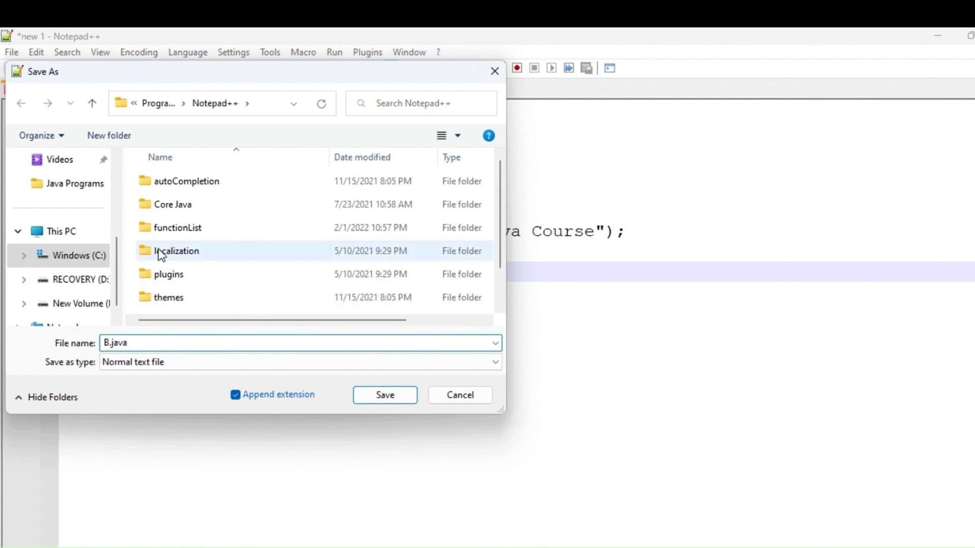
scroll(84, 248, "up", 1)
left_click(71, 233)
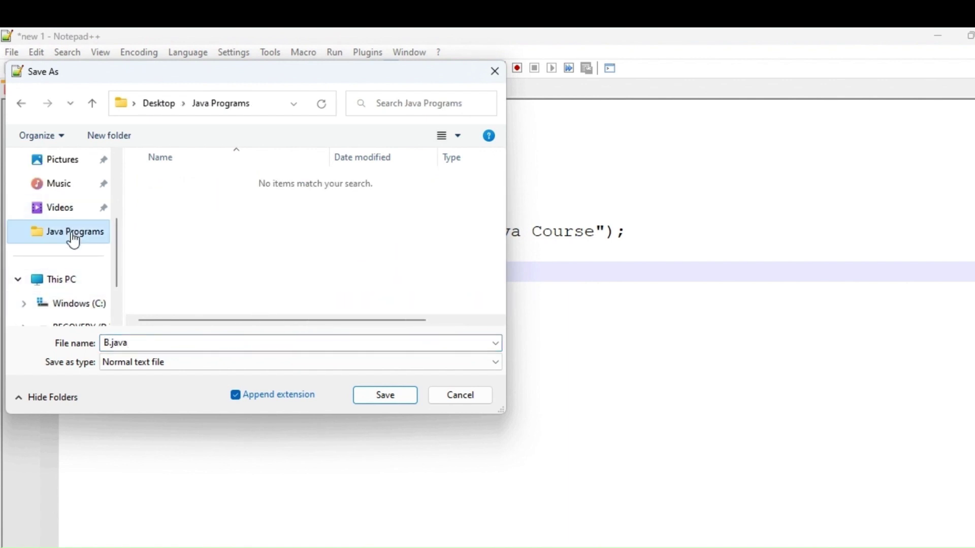
left_click(386, 394)
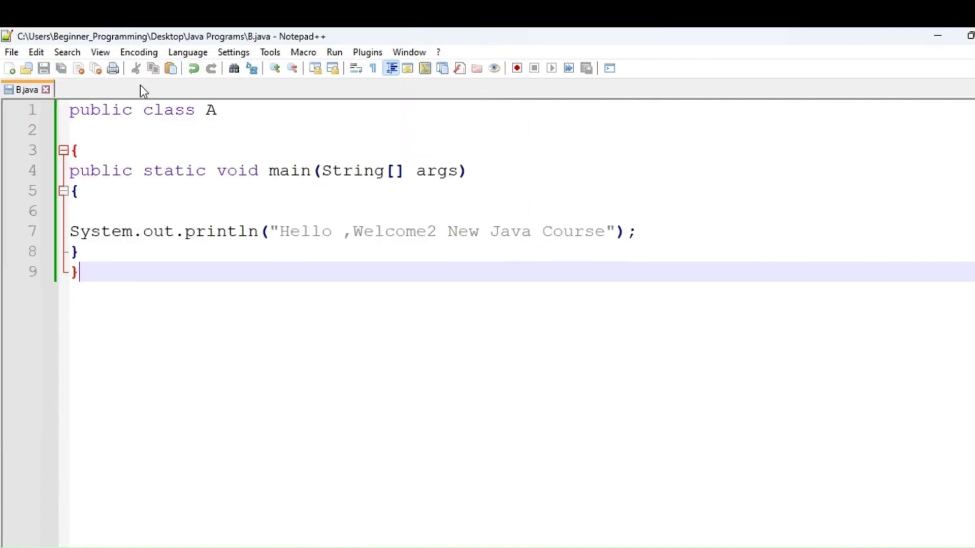
Choose Java as the syntax highlighting language for B.java
left_click(186, 52)
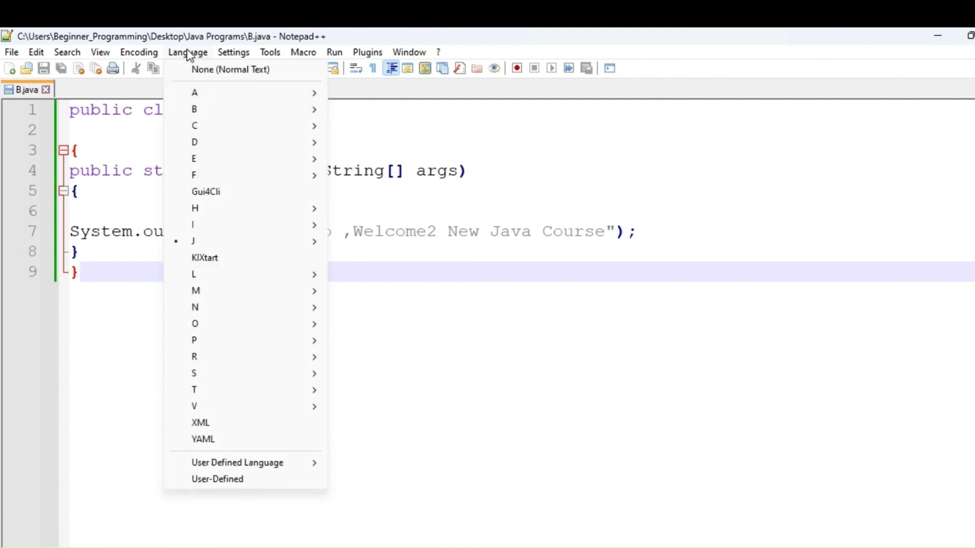
mouse_move(210, 246)
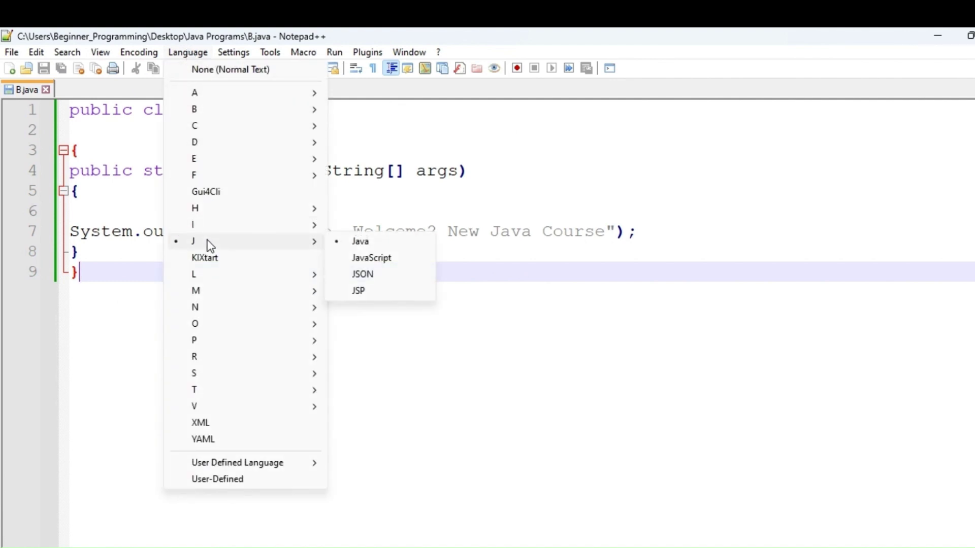
left_click(370, 244)
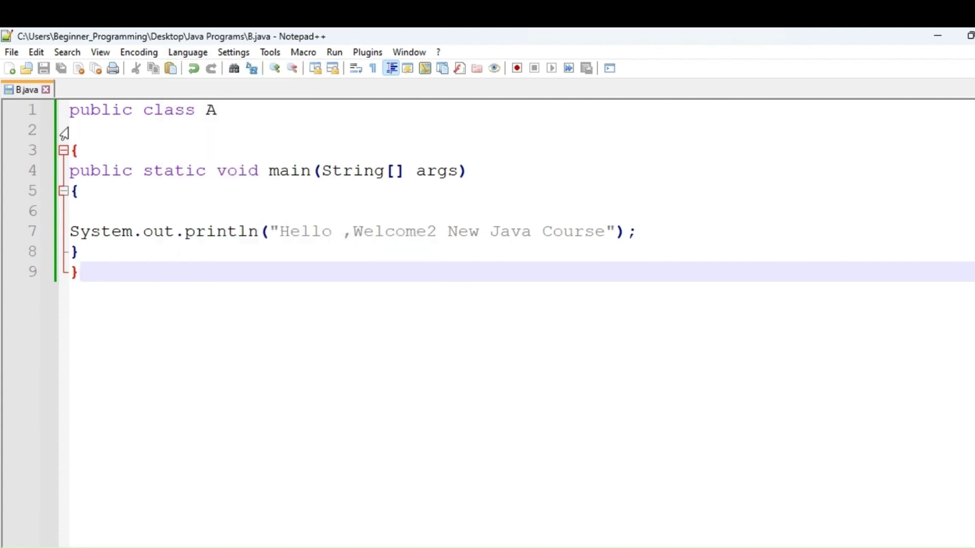
Remove the blank lines above the class's opening brace and above the println statement, and save B.java
left_click(75, 141)
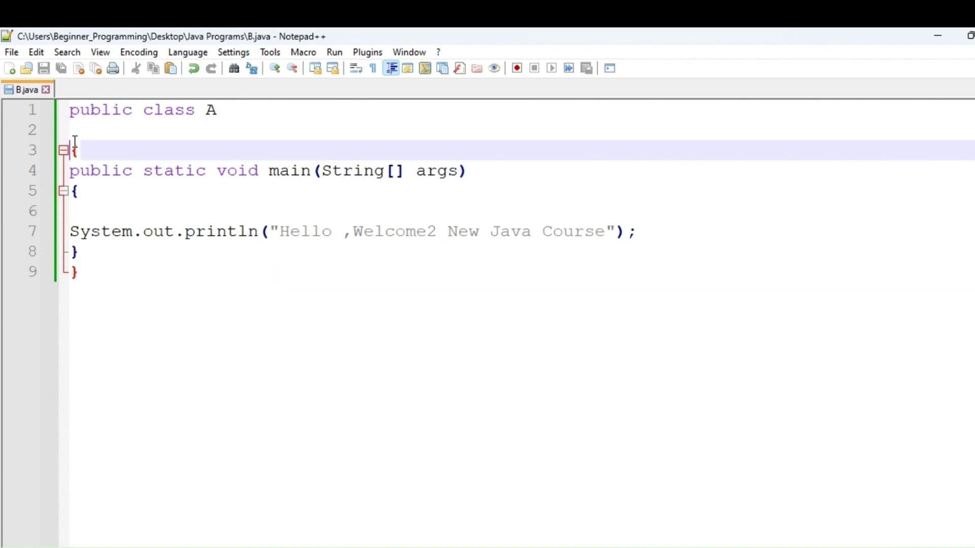
key("BackSpace")
left_click(78, 189)
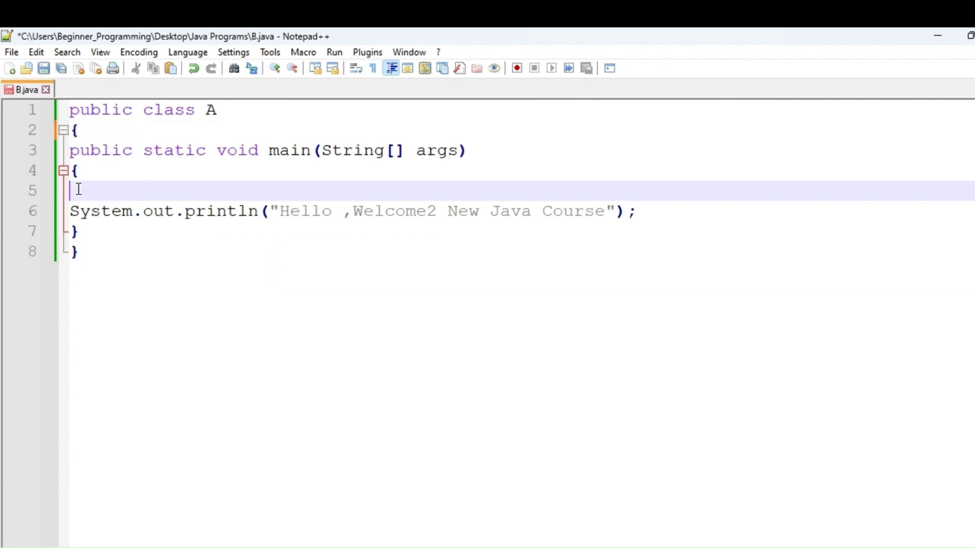
key("BackSpace")
key("ctrl+s")
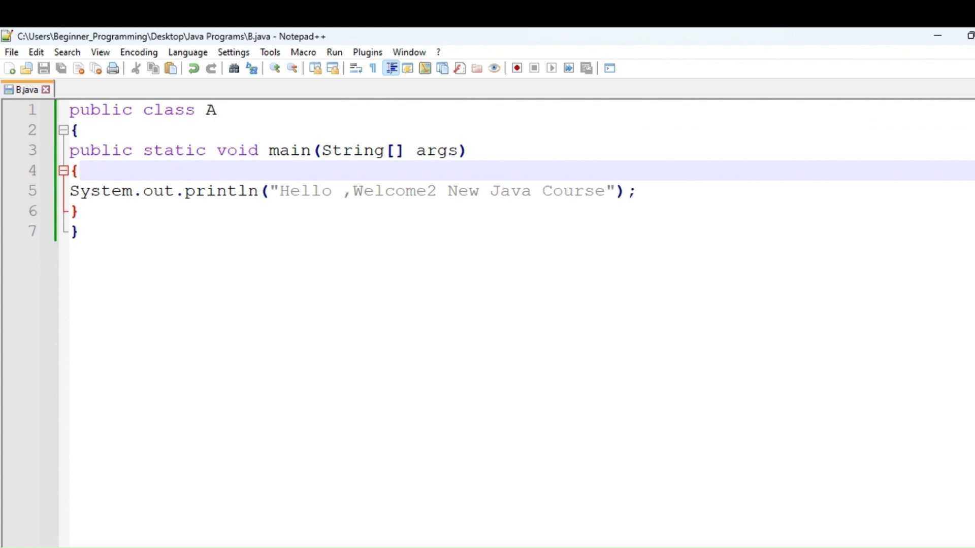
Switch to the Command Prompt, compile B.java with javac, and return to Notepad++
left_click(696, 483)
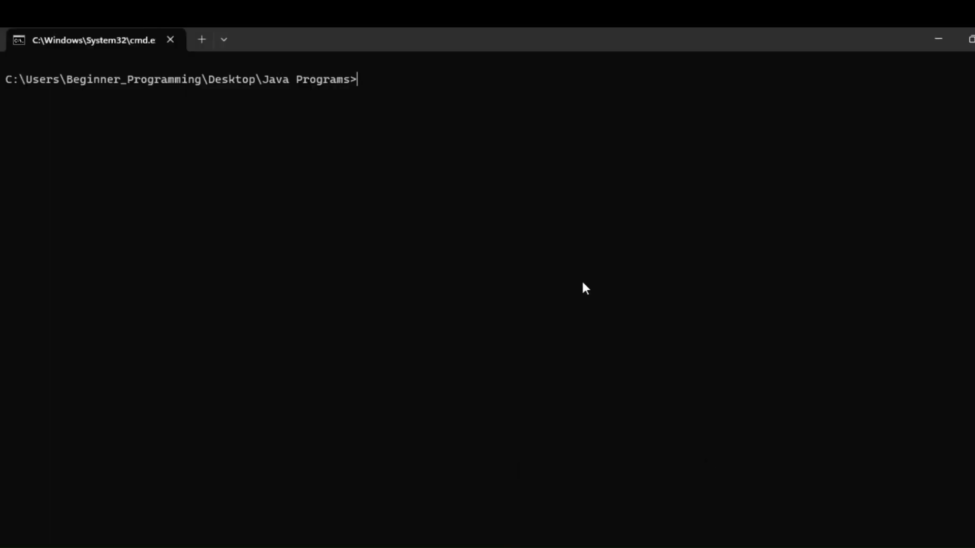
type("javac B.java")
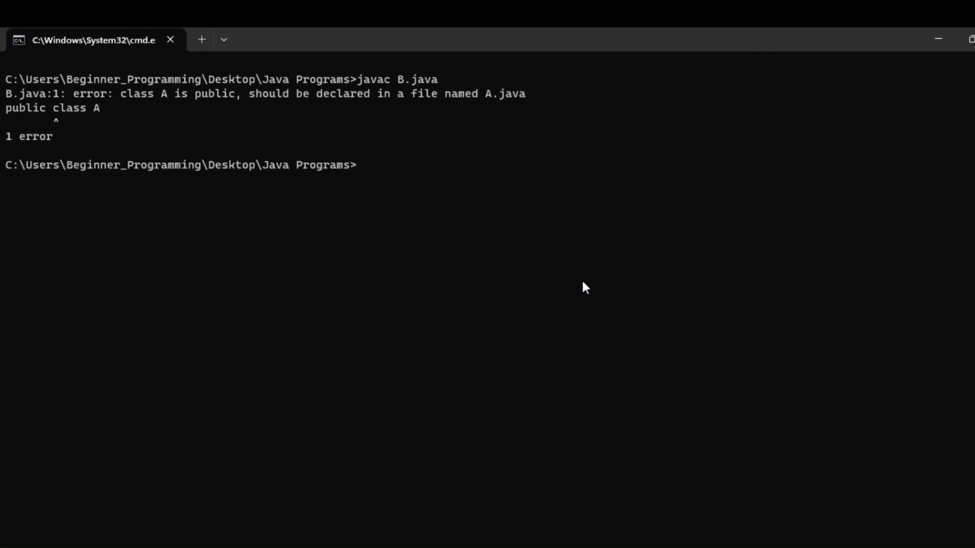
key("alt+Tab")
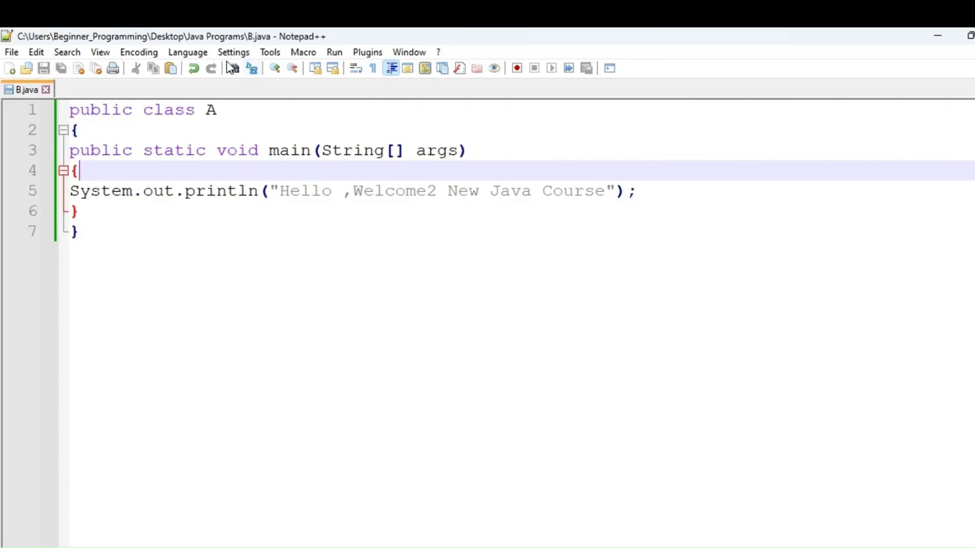
Rename the public class from A to B in B.java and save the file
left_click(230, 111)
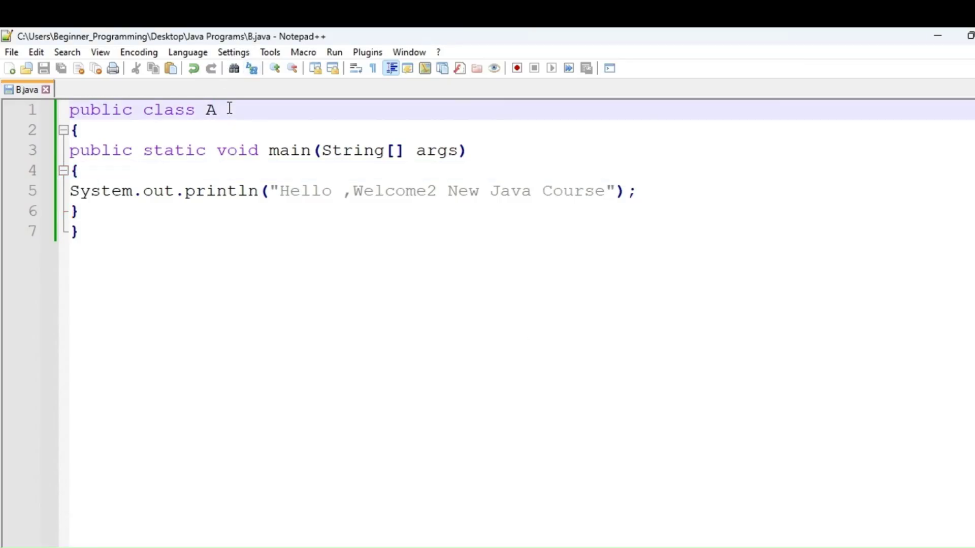
type("B")
key("BackSpace")
key("BackSpace")
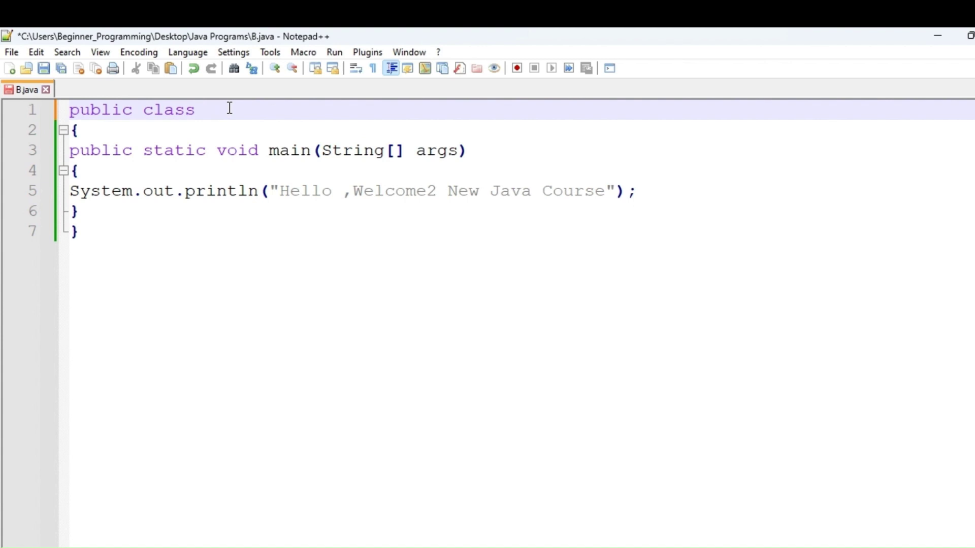
type("B")
key("ctrl+s")
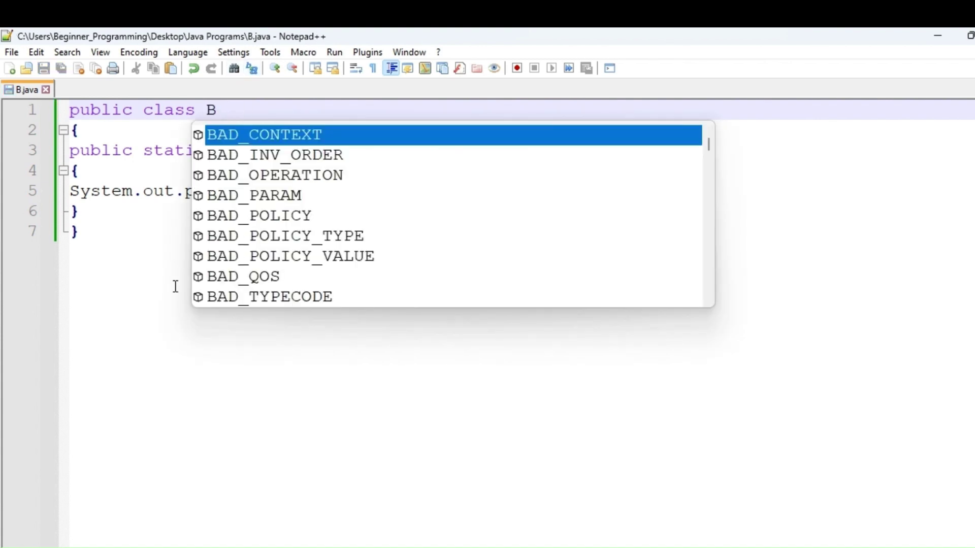
left_click(138, 277)
Recompile B.java with javac in the Command Prompt and run it with java B
mouse_move(684, 546)
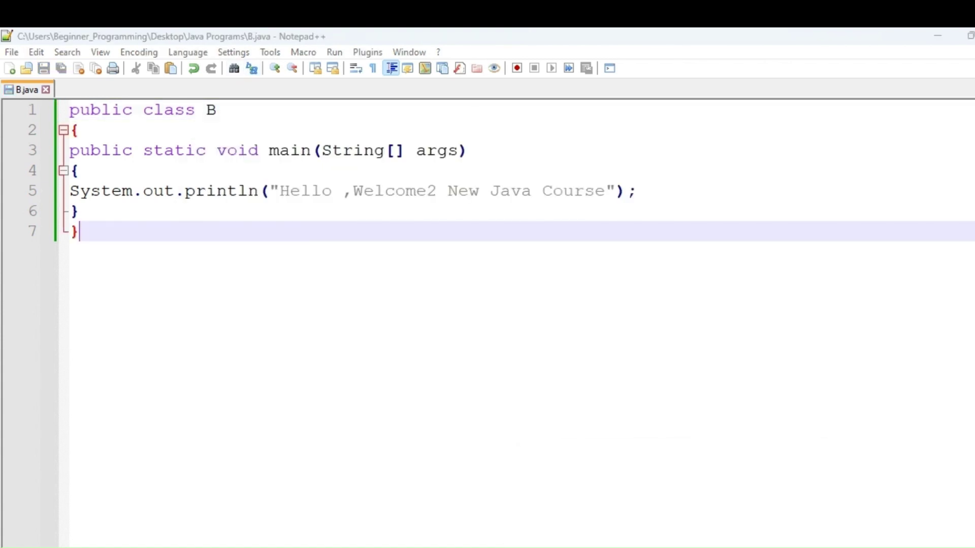
left_click(718, 525)
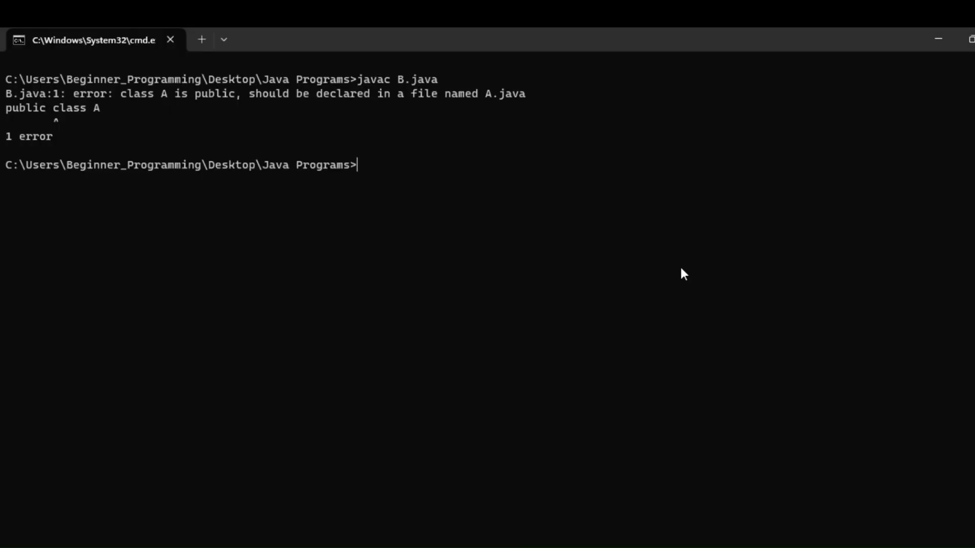
key("Up")
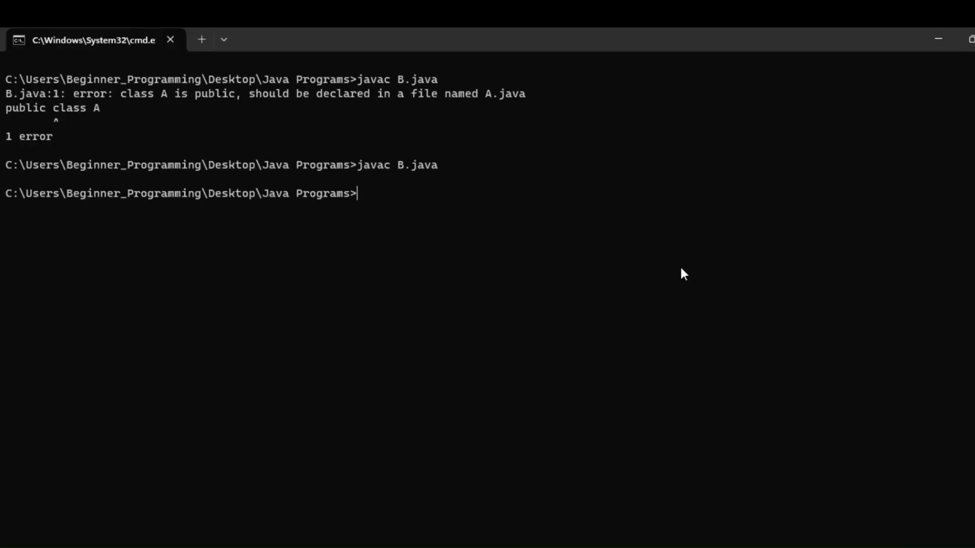
type("java B")
key("Return")
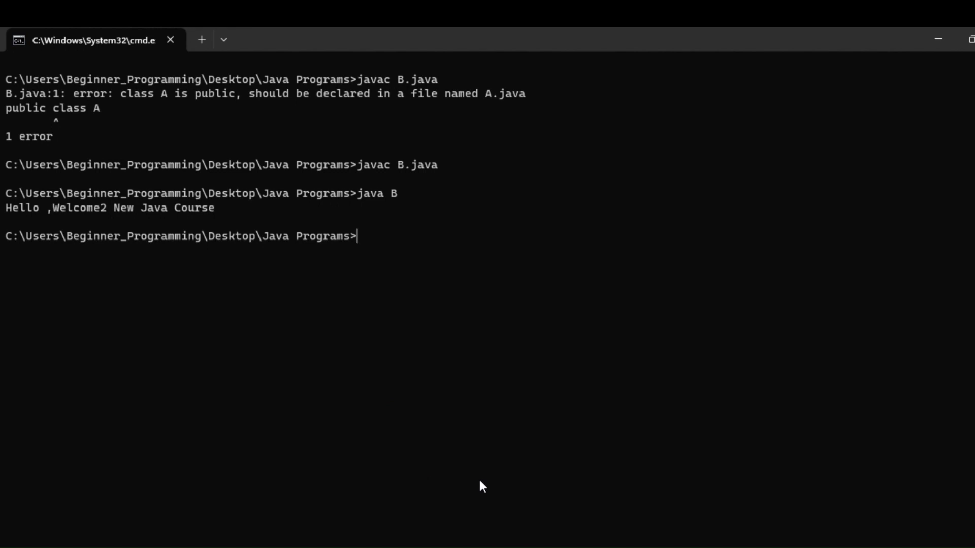
mouse_move(518, 545)
left_click(651, 492)
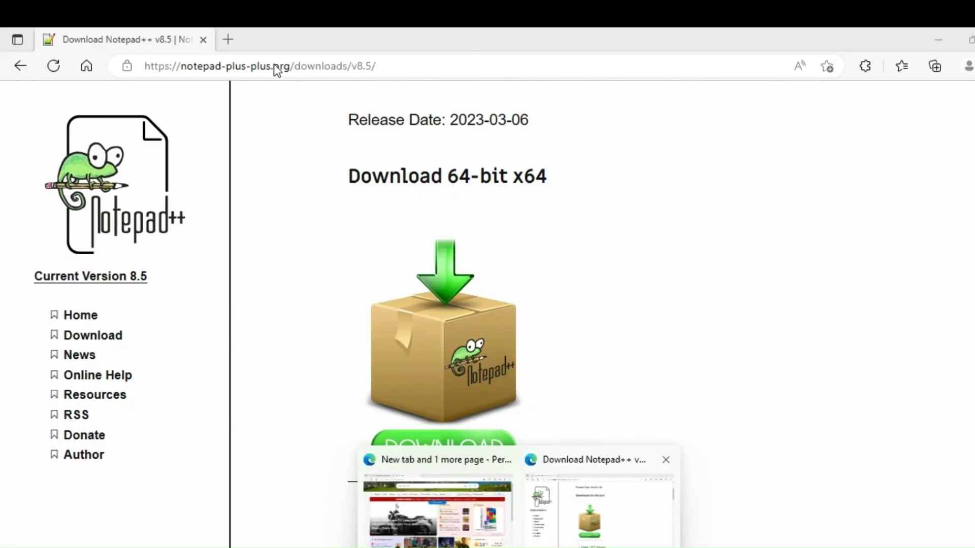
left_click(228, 39)
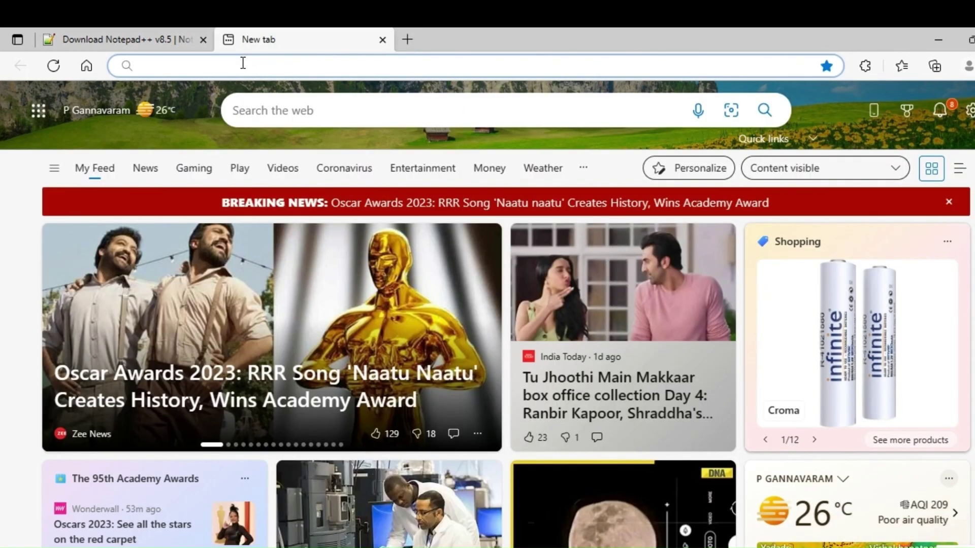
type("ww")
key("Return")
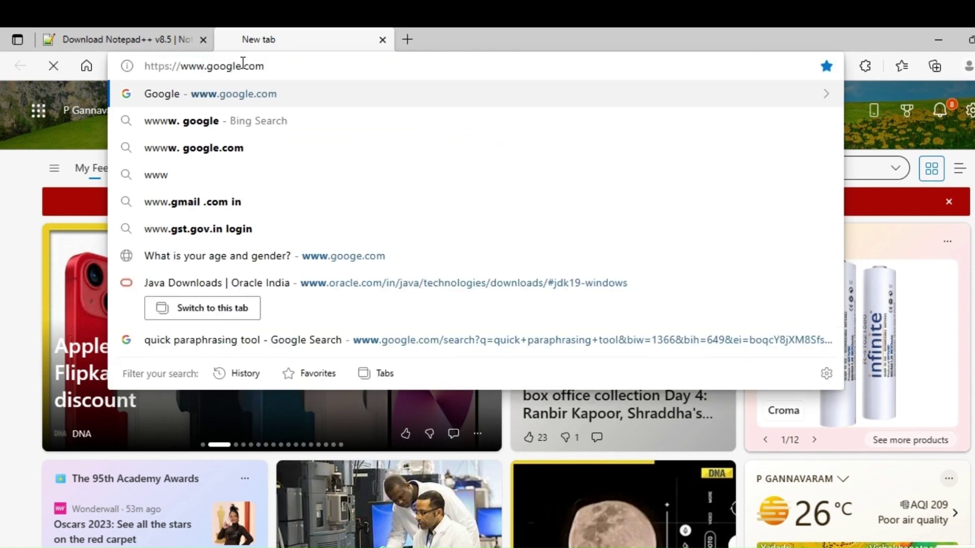
type("eclipse")
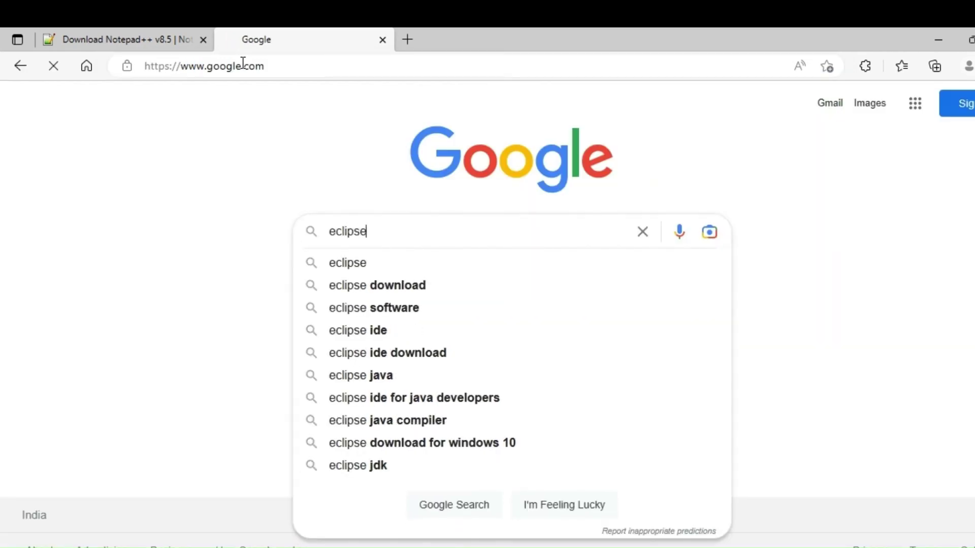
key("Return")
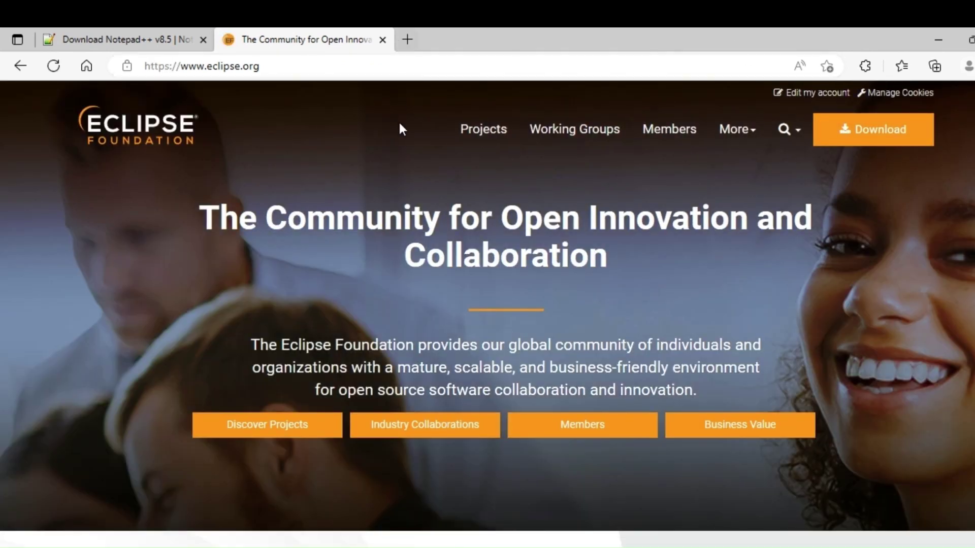
Download the x86_64 installer for Eclipse IDE 2022-12, eclipse-inst-jre-win64.exe, from the Eclipse downloads page
left_click(865, 132)
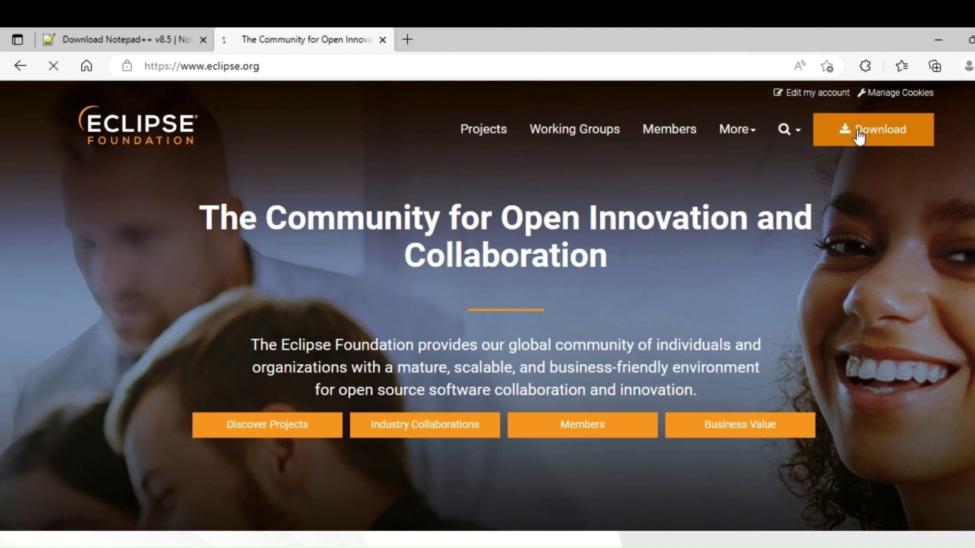
scroll(348, 483, "down", 4)
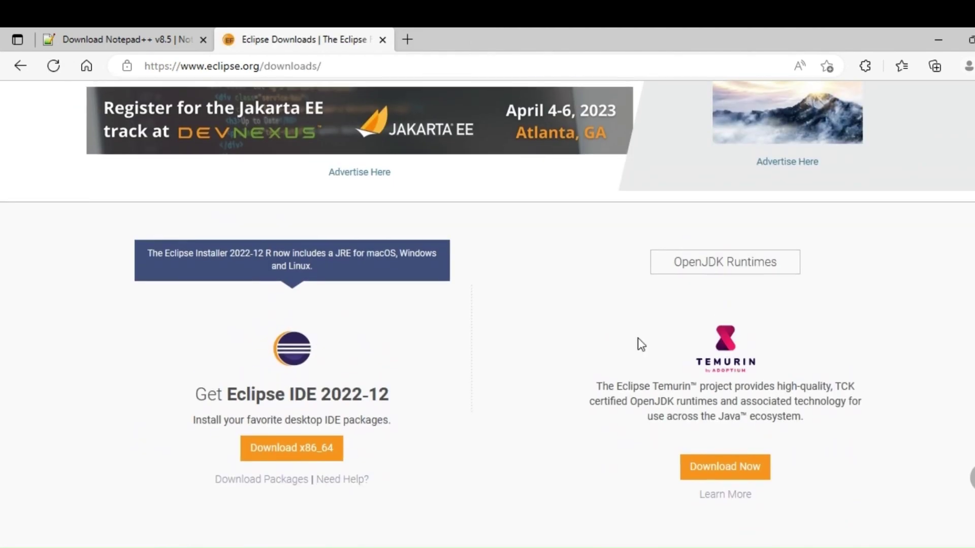
scroll(620, 309, "up", 2)
scroll(620, 309, "down", 4)
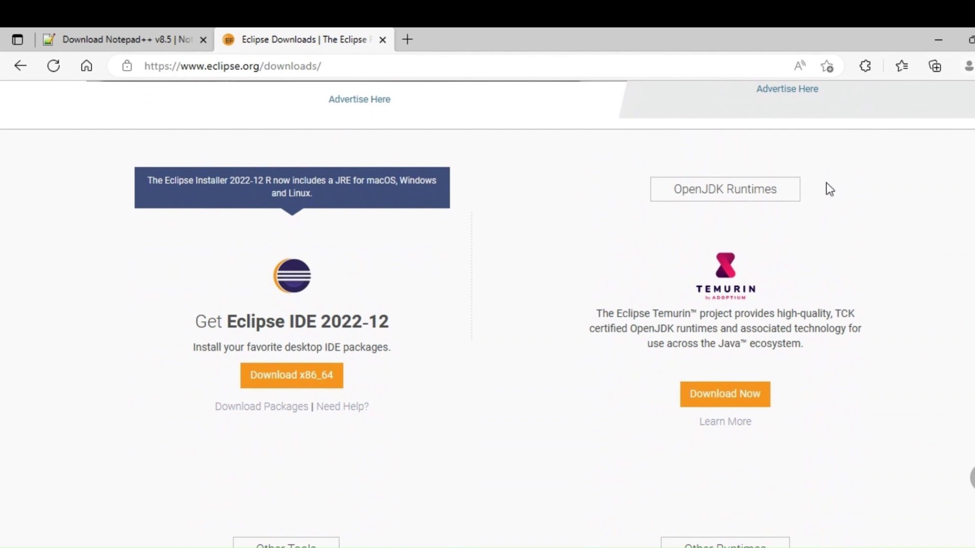
left_click(263, 384)
left_click(395, 270)
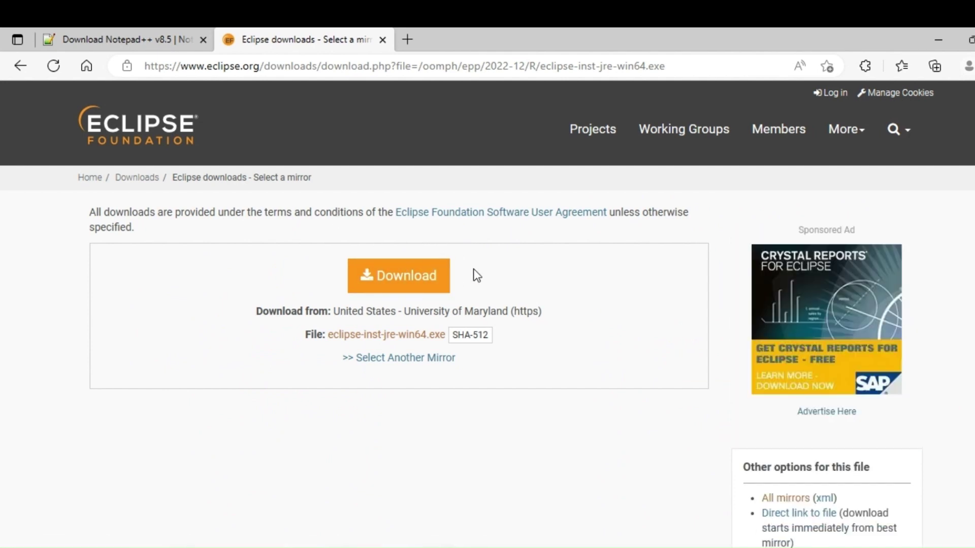
left_click(406, 283)
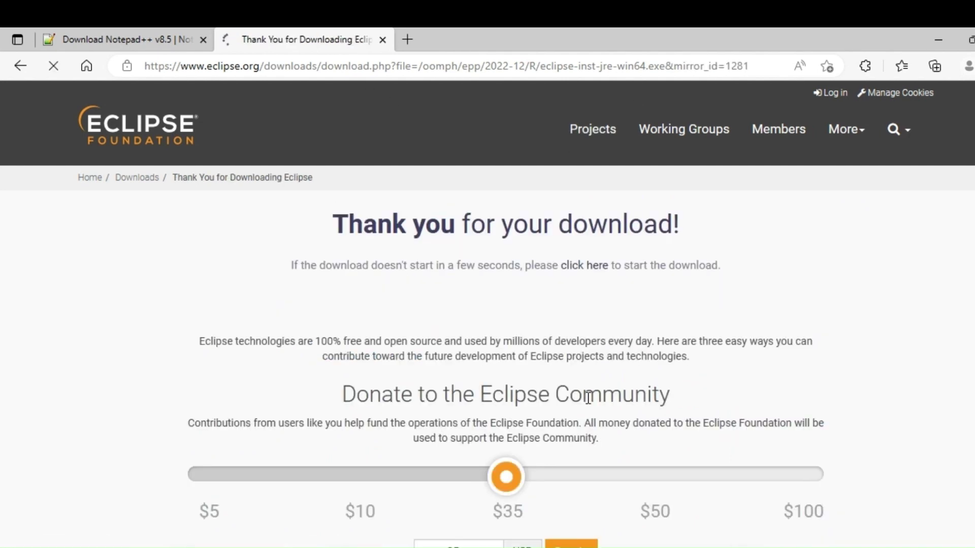
Cancel the duplicate Eclipse installer download and open the previously downloaded eclipse-inst-jre-win64.exe
scroll(589, 391, "down", 3)
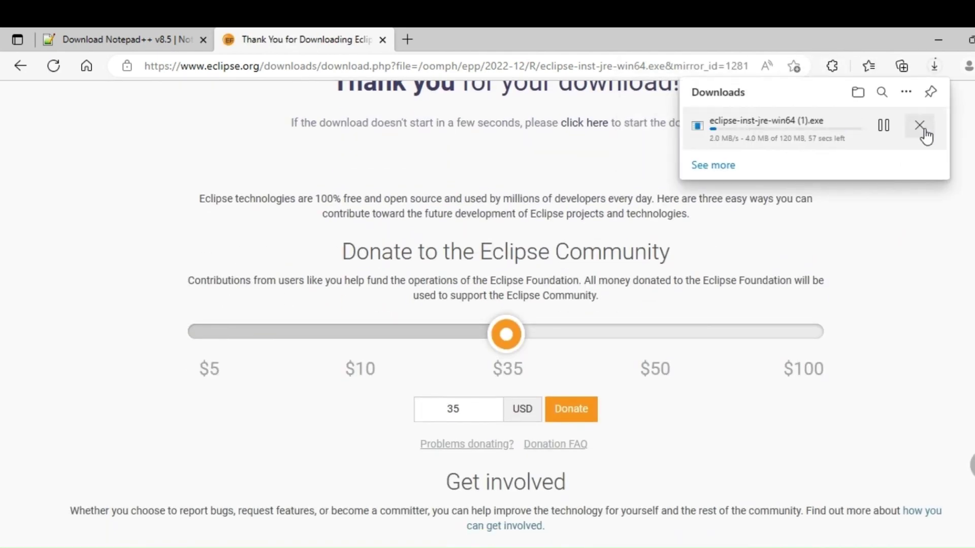
left_click(921, 127)
left_click(720, 199)
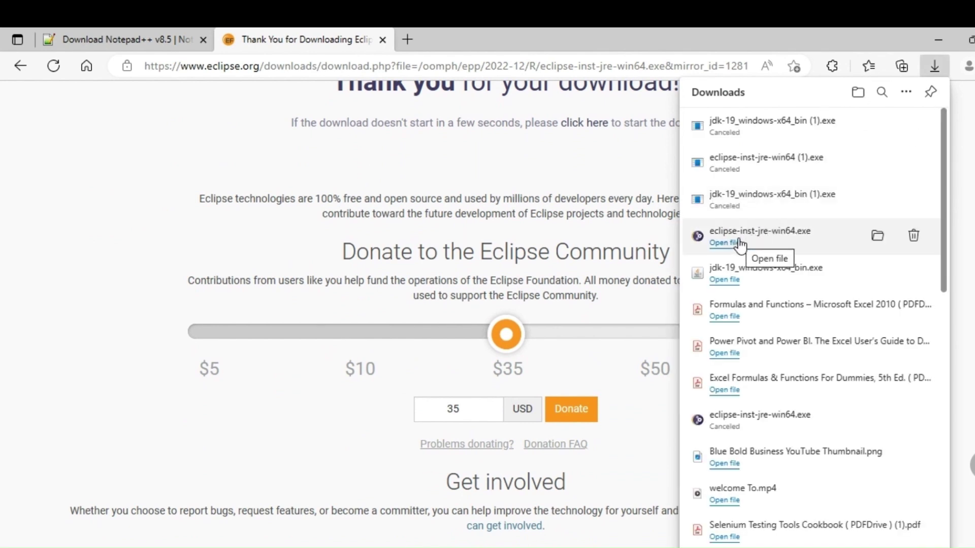
left_click(724, 242)
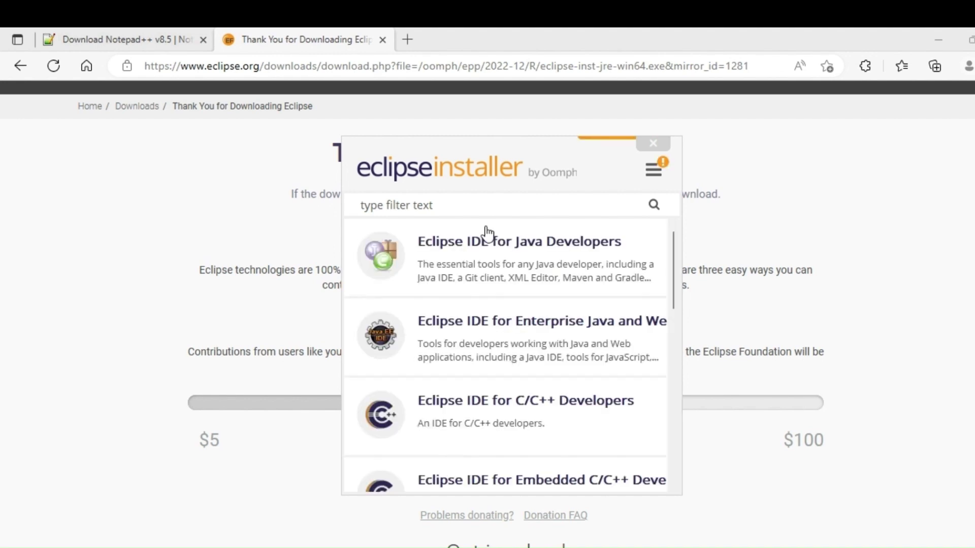
Review the installation options for Eclipse IDE for Java Developers and exit the installer without installing
left_click(528, 276)
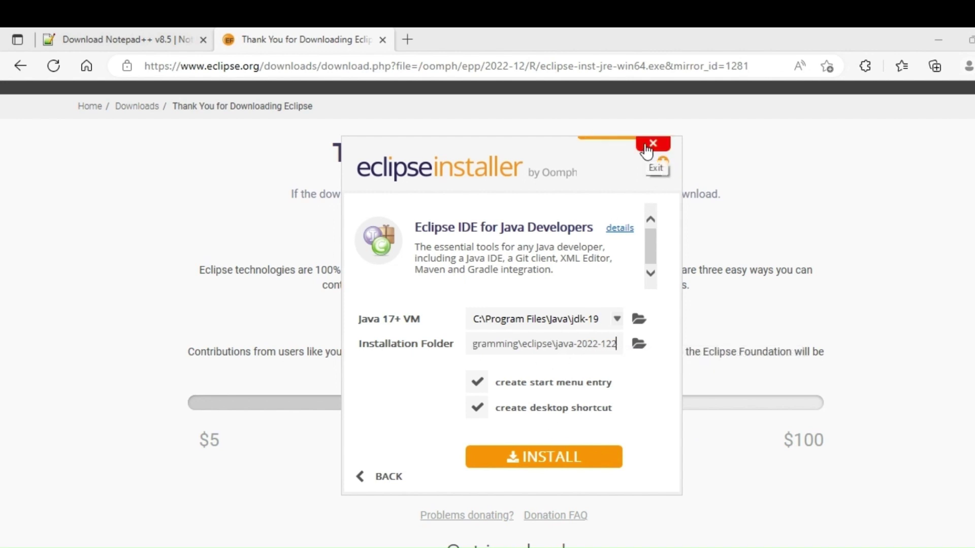
left_click(389, 476)
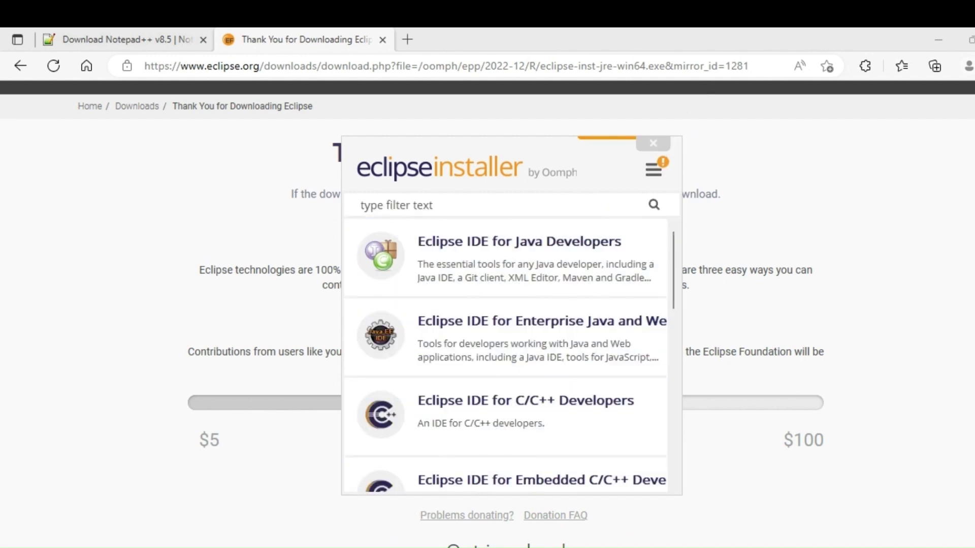
left_click(653, 143)
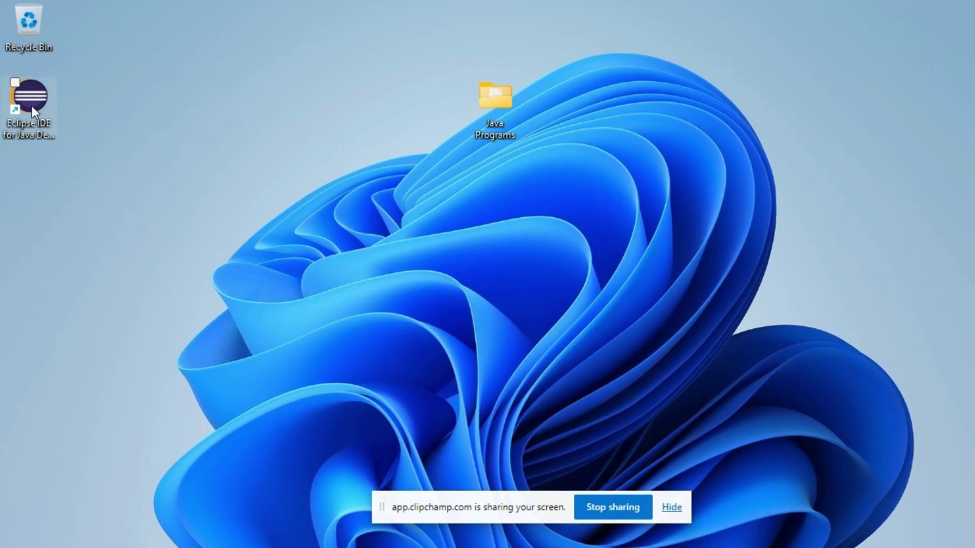
Launch Eclipse IDE for Java Developers from its desktop shortcut and hide the screen-sharing notice
left_click(31, 106)
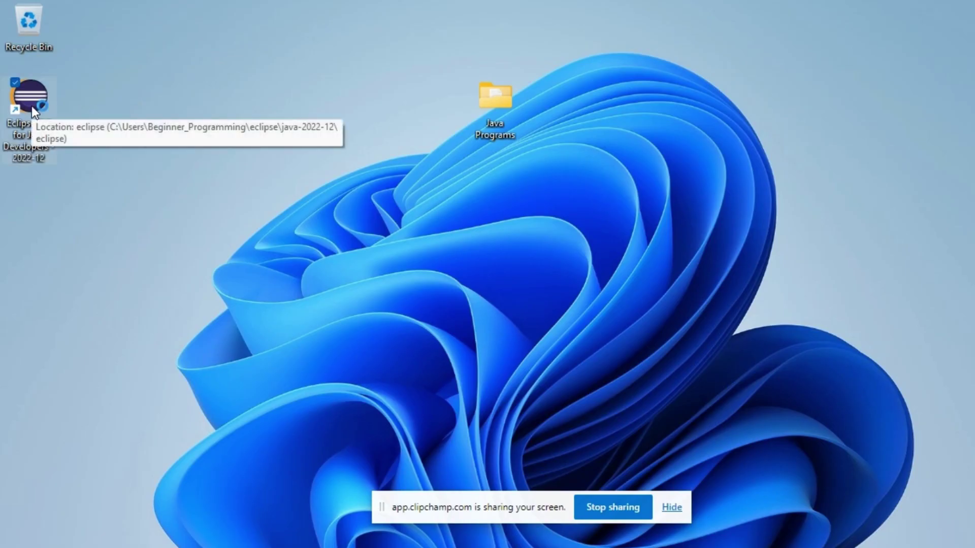
double_click(32, 106)
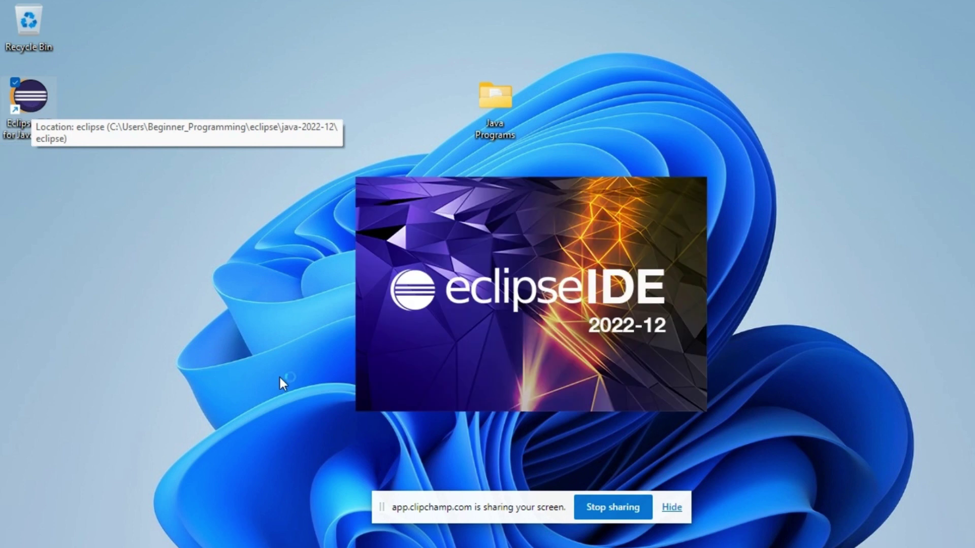
left_click(681, 508)
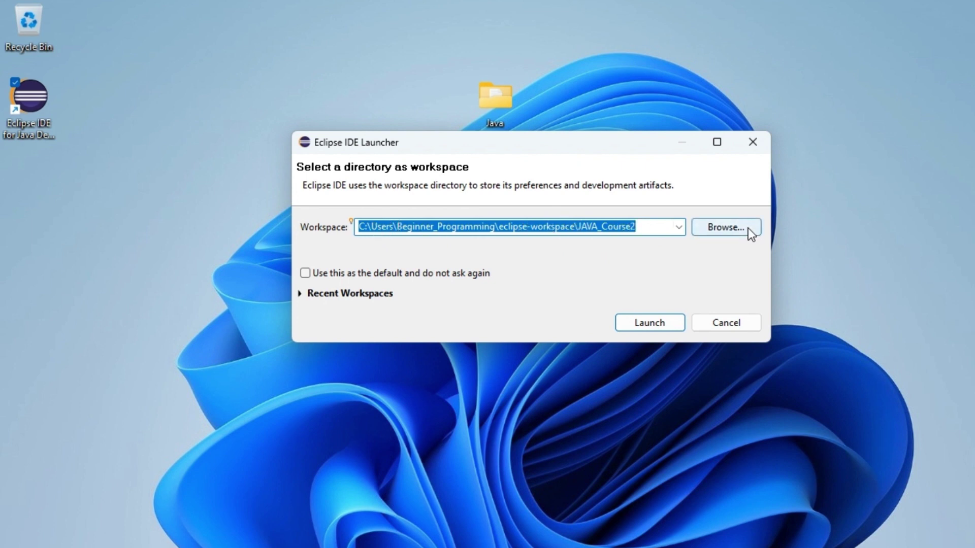
Browse for a workspace directory and create a folder named JAVA_COURSE_ECLIPSE on the Desktop
left_click(708, 231)
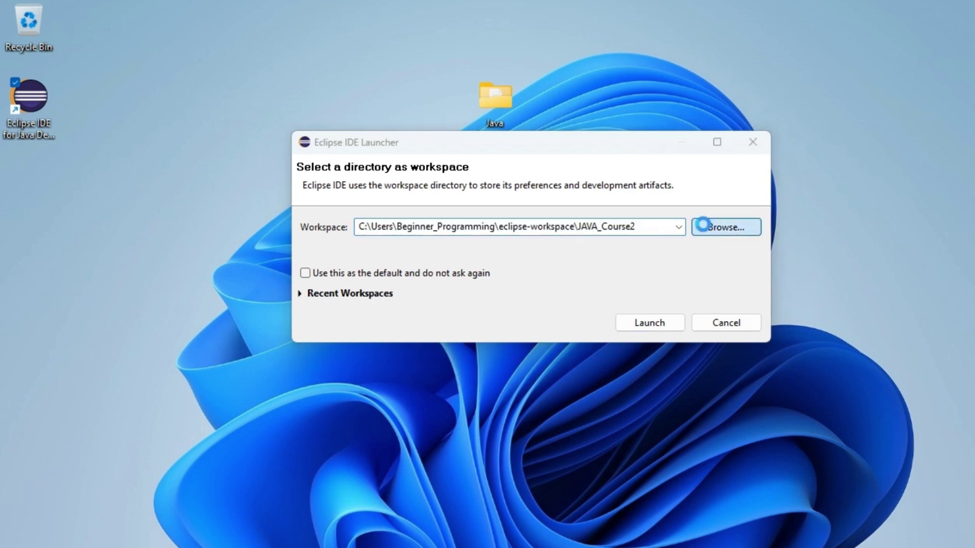
left_click(775, 494)
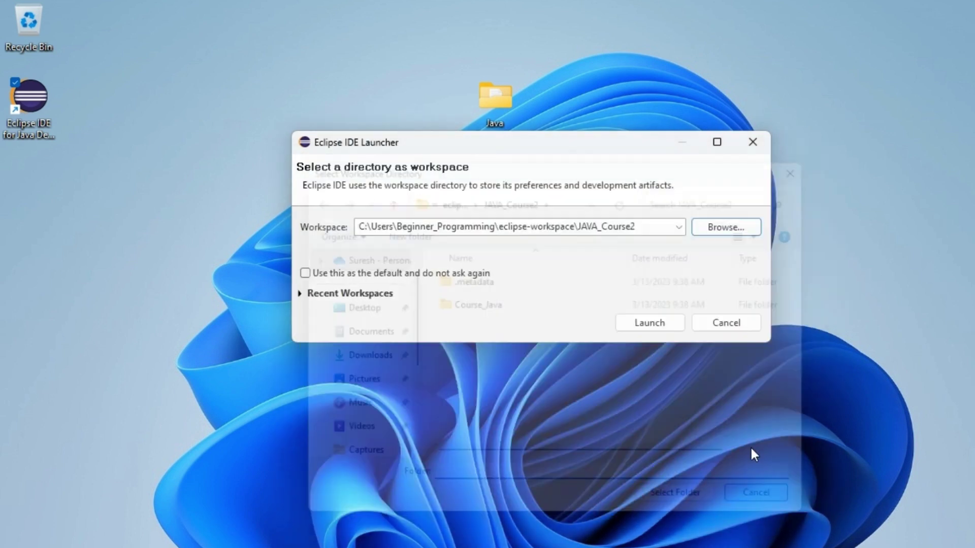
left_click(739, 231)
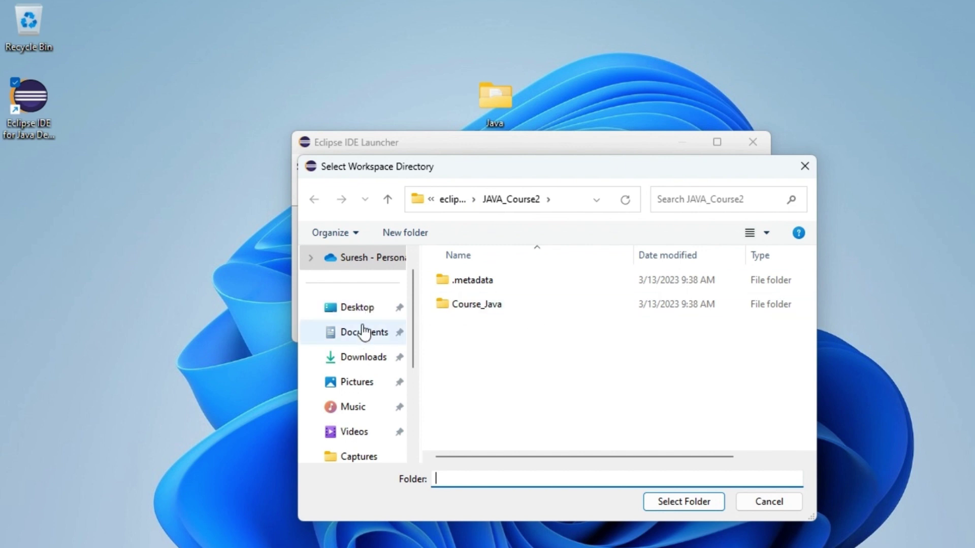
left_click(355, 307)
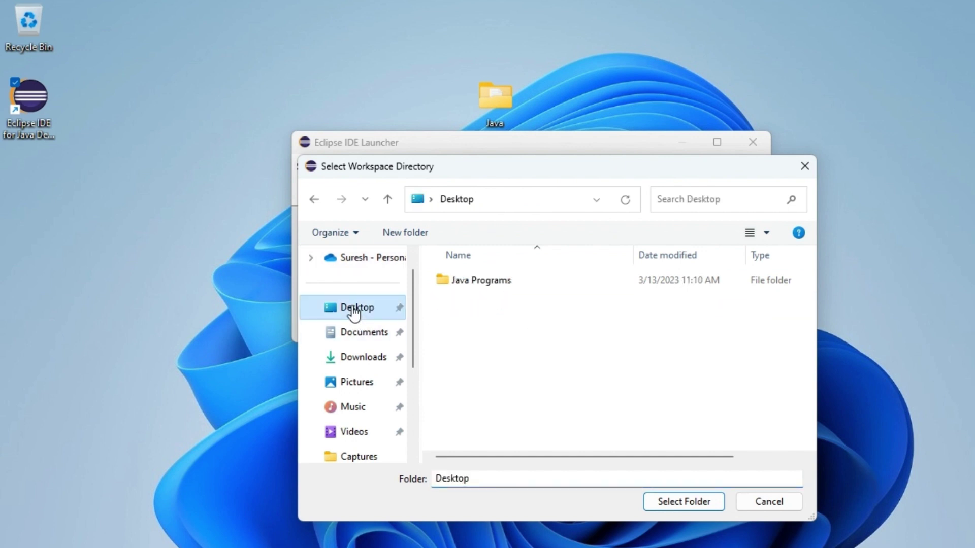
right_click(600, 316)
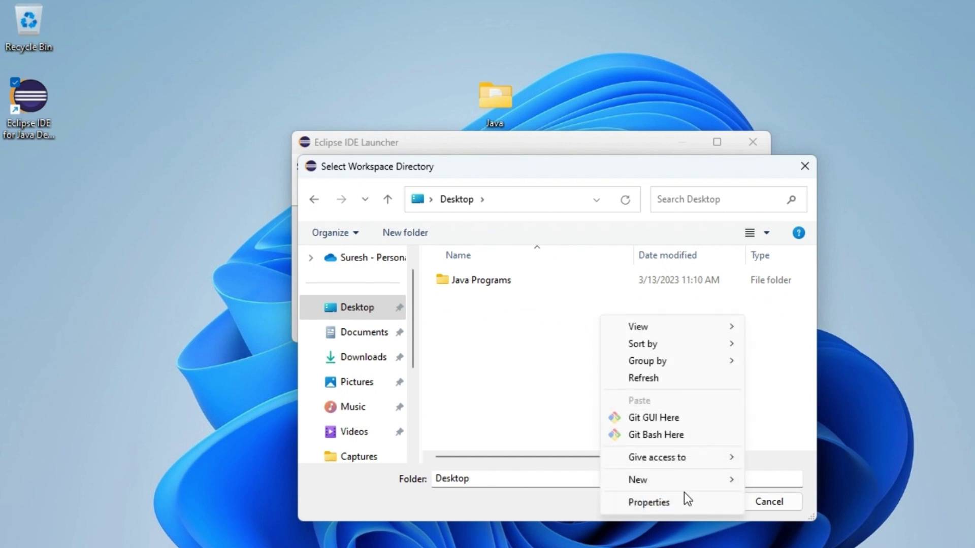
mouse_move(711, 480)
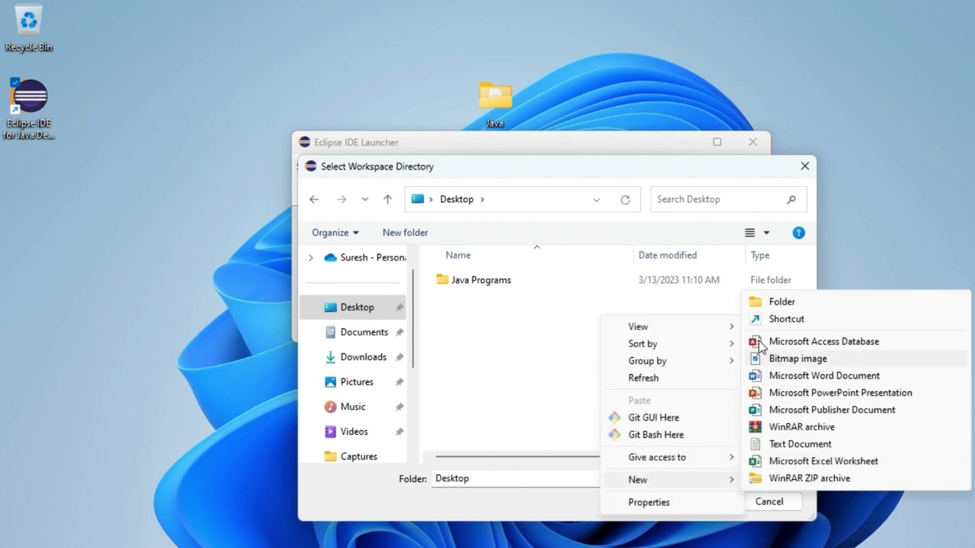
left_click(765, 303)
key("BackSpace")
type("JAVA_COURS")
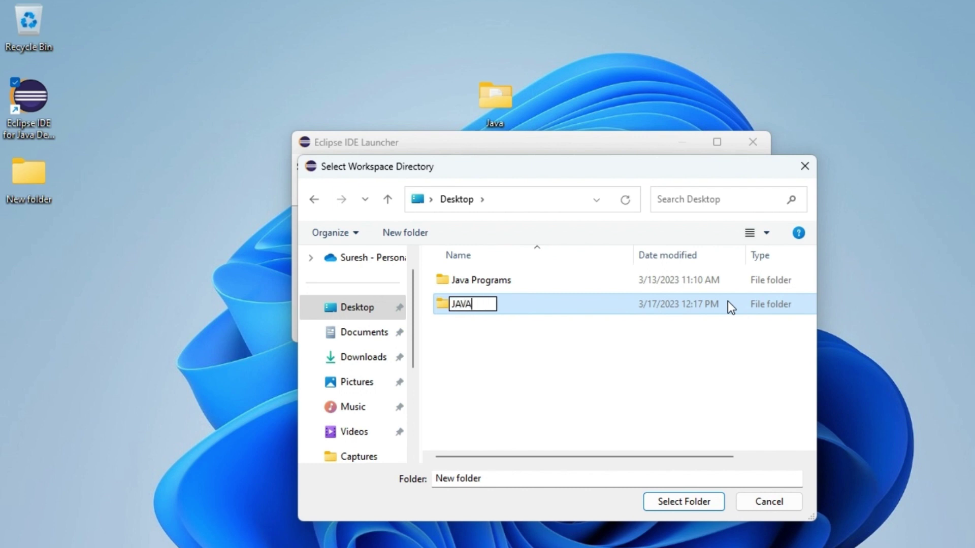
type("E")
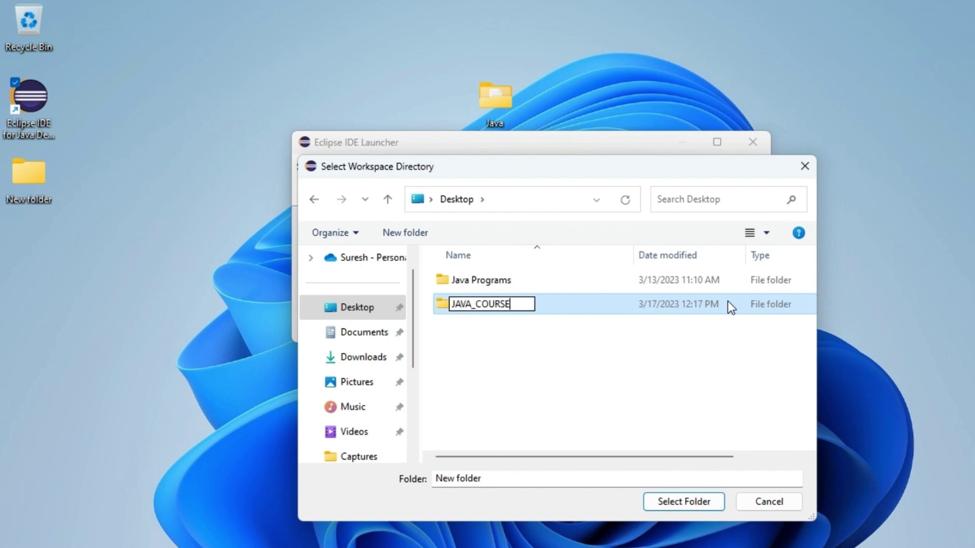
type("_ECLIPSE")
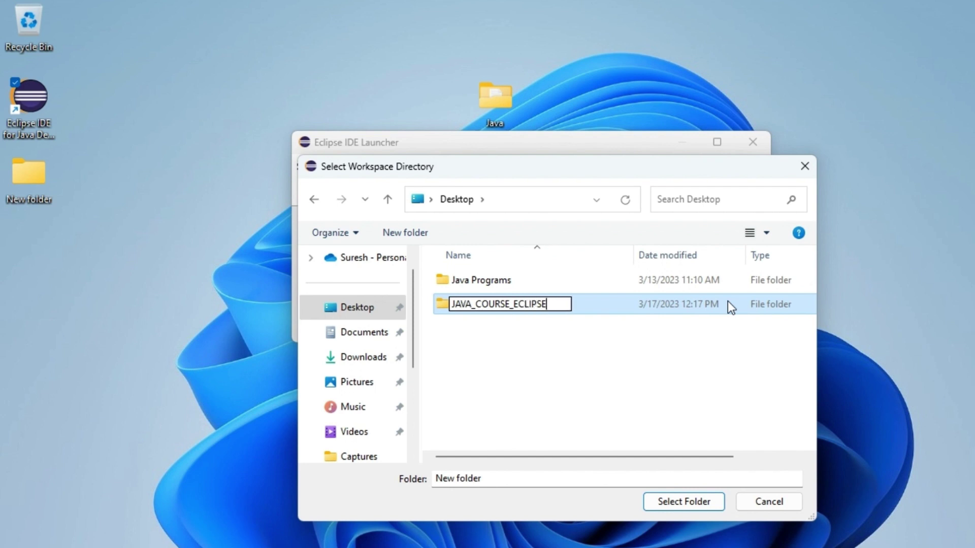
left_click(653, 348)
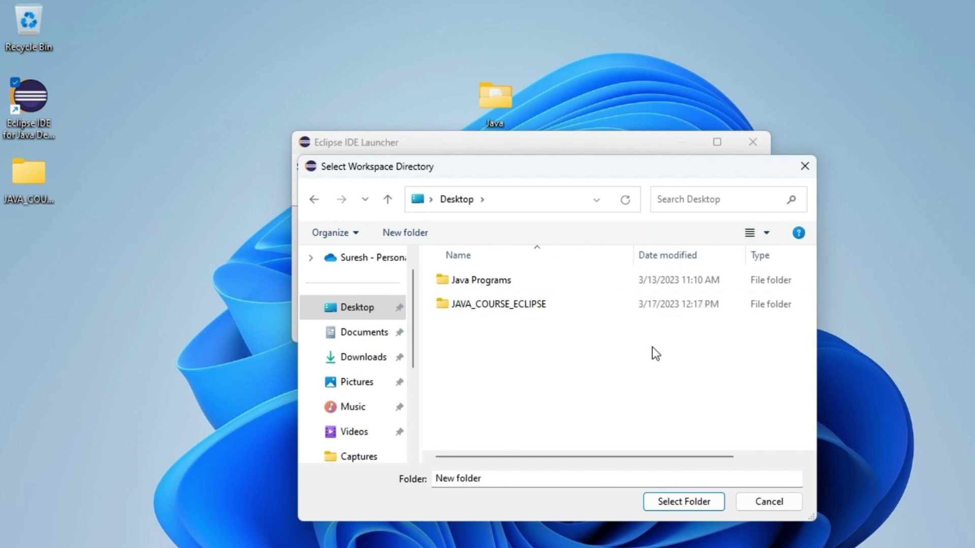
Launch Eclipse with the JAVA_COURSE_ECLIPSE folder as workspace and close the Welcome page in the maximized window
left_click(566, 307)
left_click(660, 503)
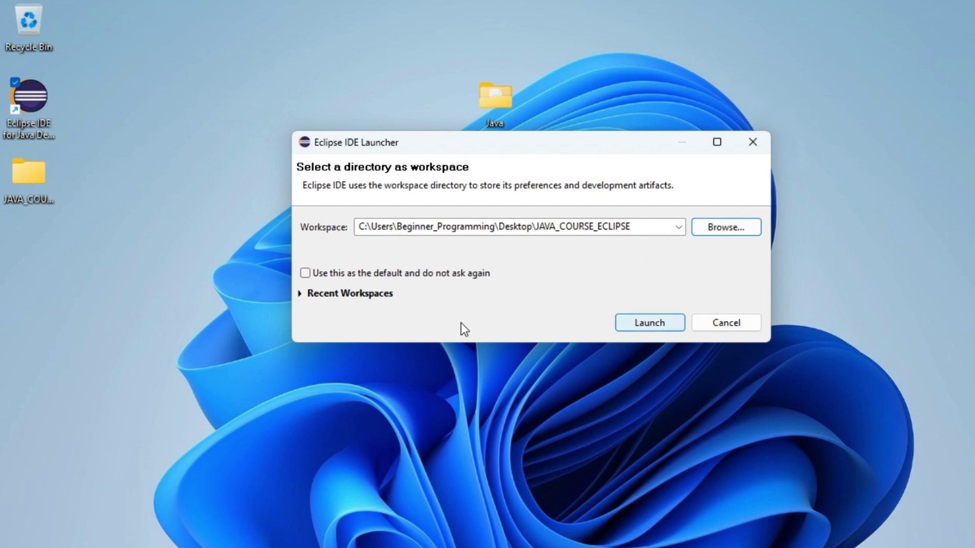
left_click(641, 323)
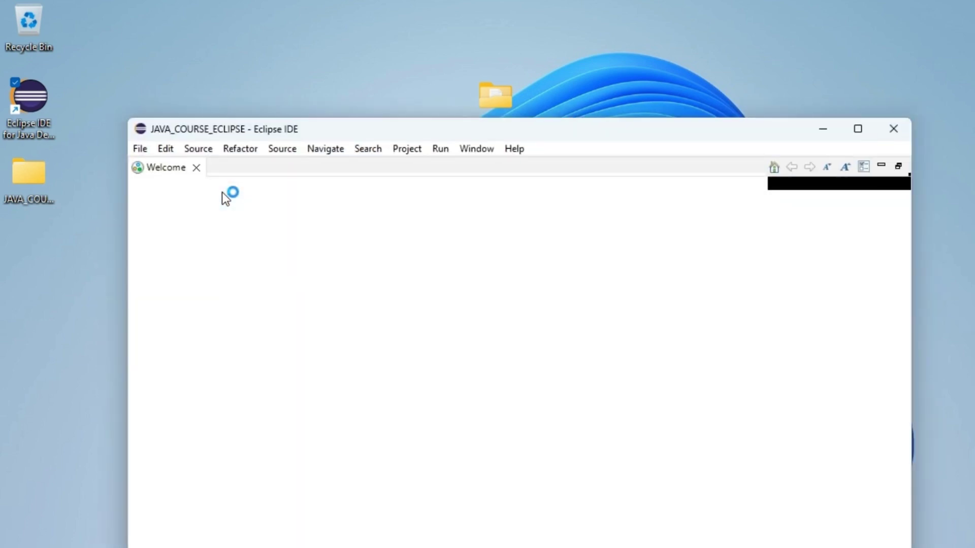
left_click(859, 132)
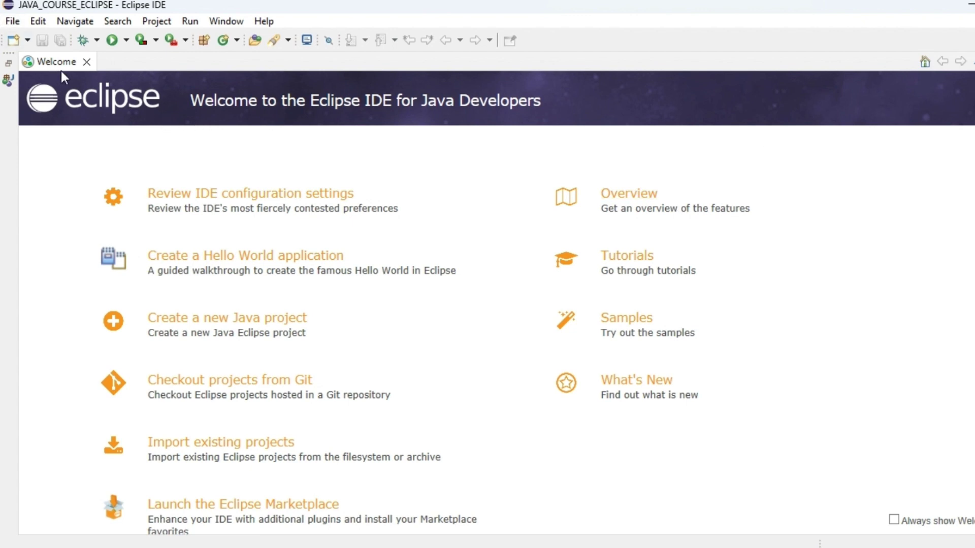
left_click(86, 62)
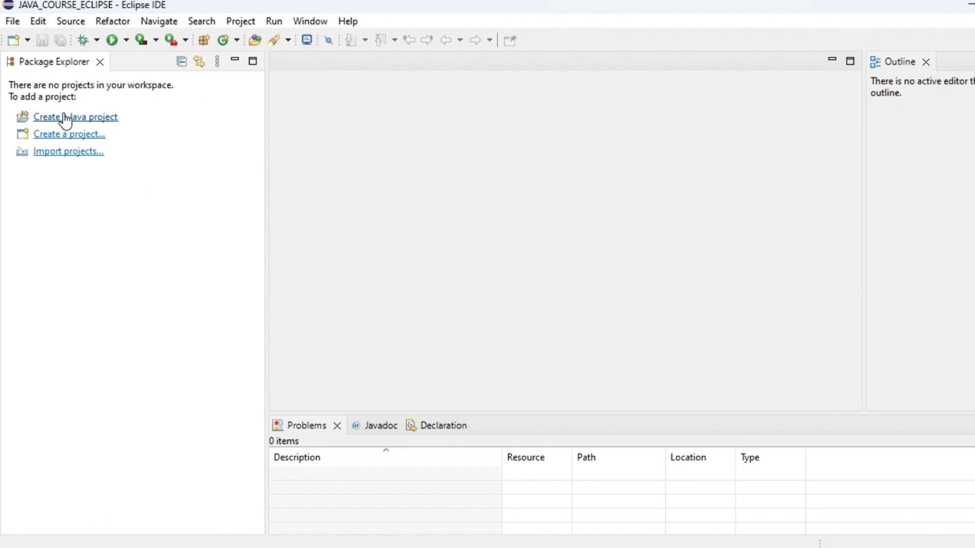
left_click(28, 40)
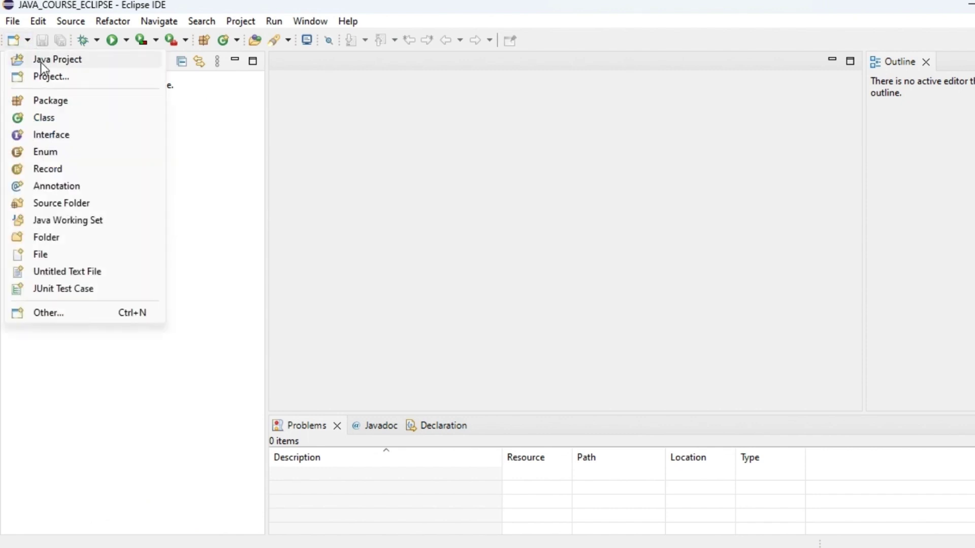
left_click(15, 22)
mouse_move(45, 40)
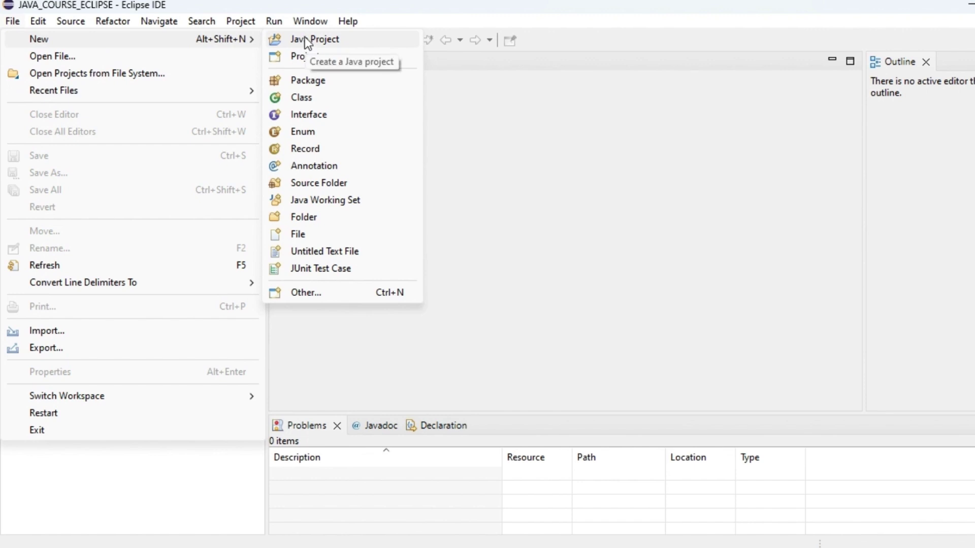
left_click(442, 115)
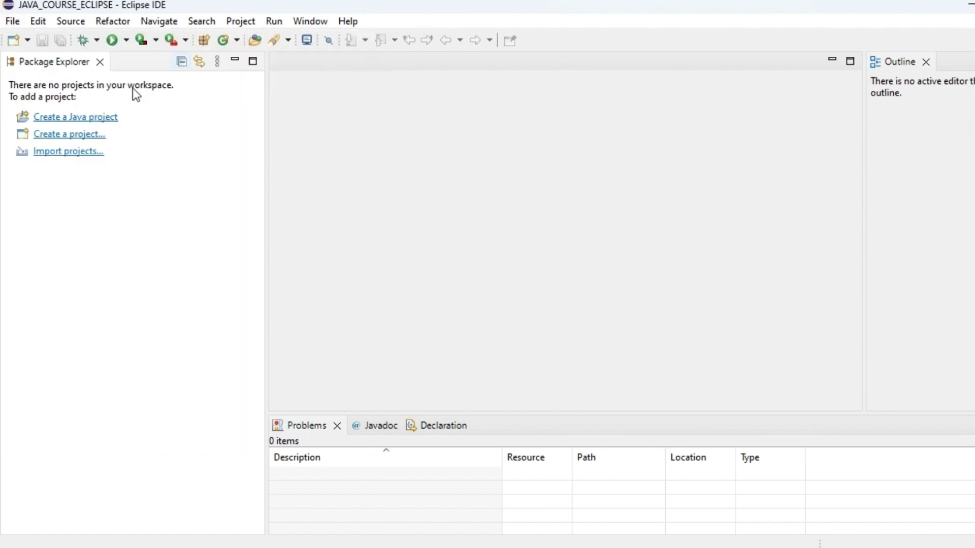
Create a Java project named Core_Java with the default settings and close the Outline view
left_click(93, 116)
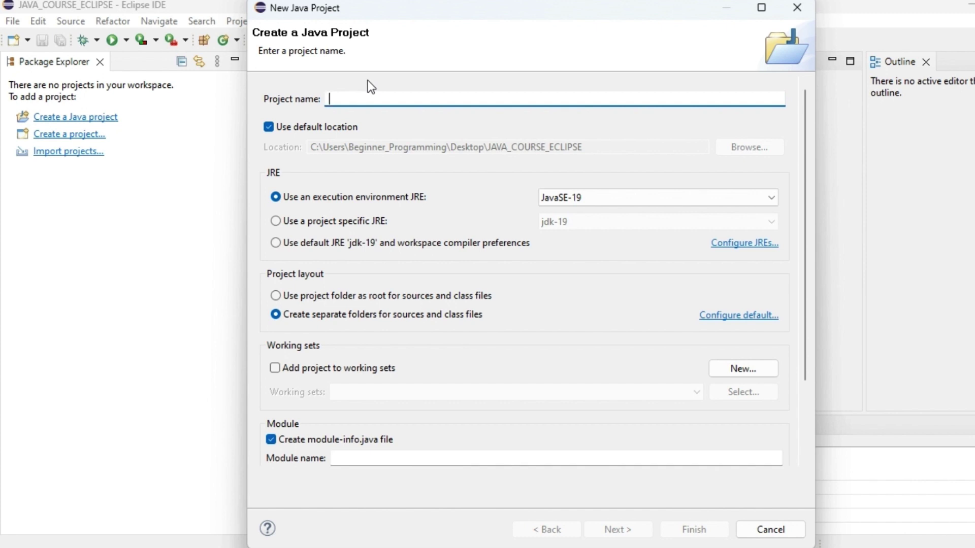
type("core")
key("BackSpace")
key("BackSpace")
key("BackSpace")
key("BackSpace")
type("Core_Java")
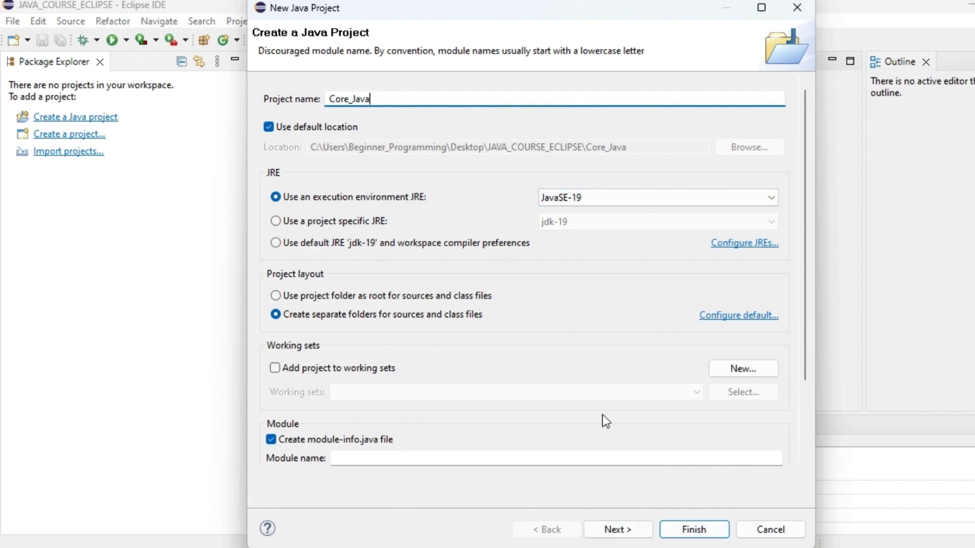
left_click(708, 529)
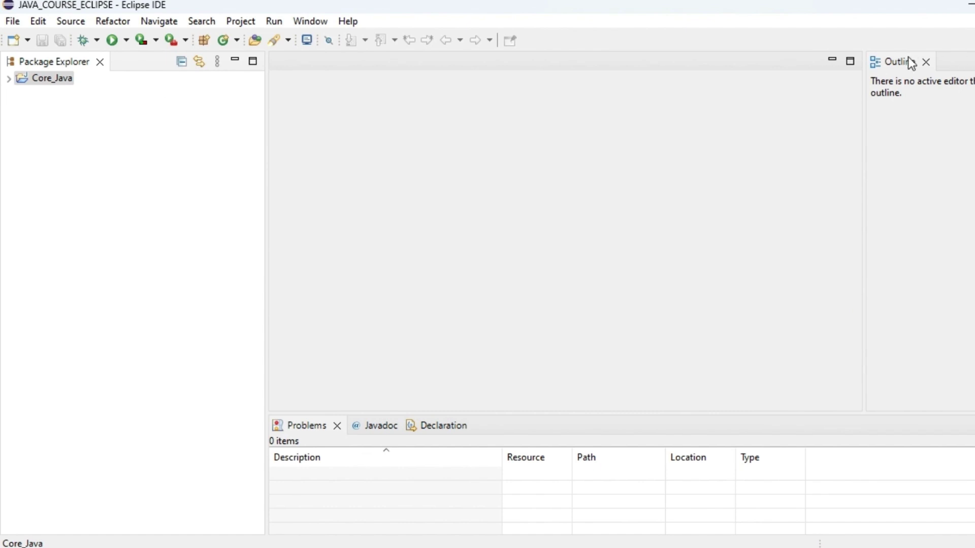
left_click(926, 63)
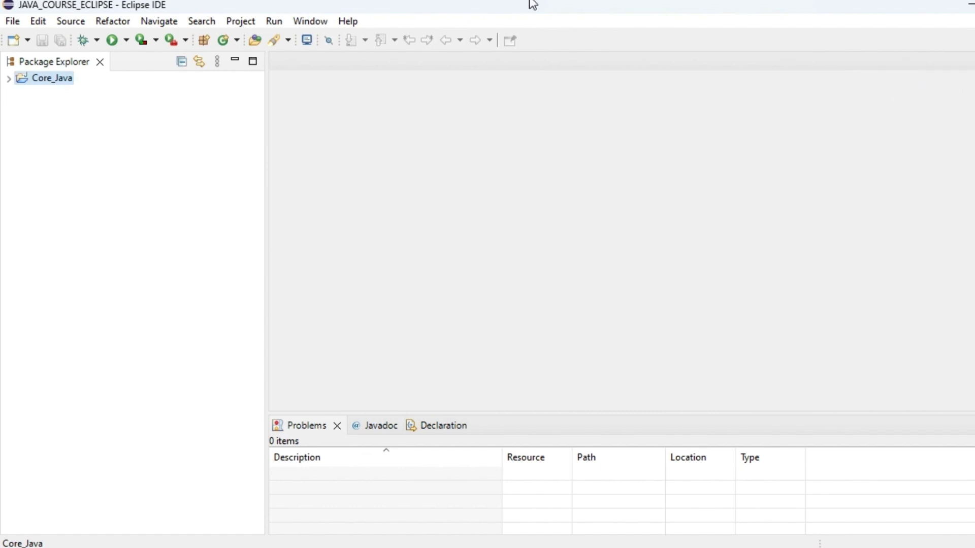
Examine the JRE System Library modules and the src folder contents of the Core_Java project
left_click(8, 79)
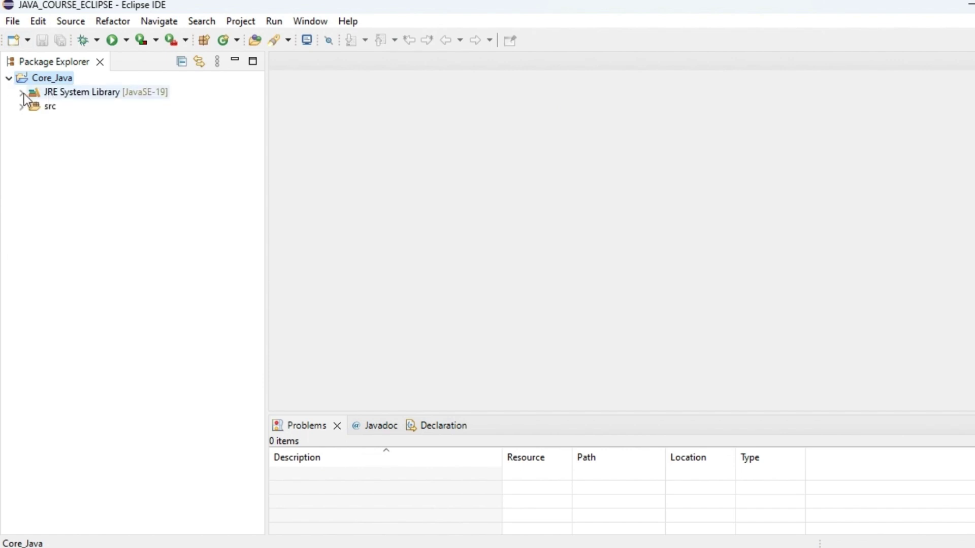
left_click(21, 92)
scroll(92, 168, "down", 4)
scroll(93, 169, "down", 7)
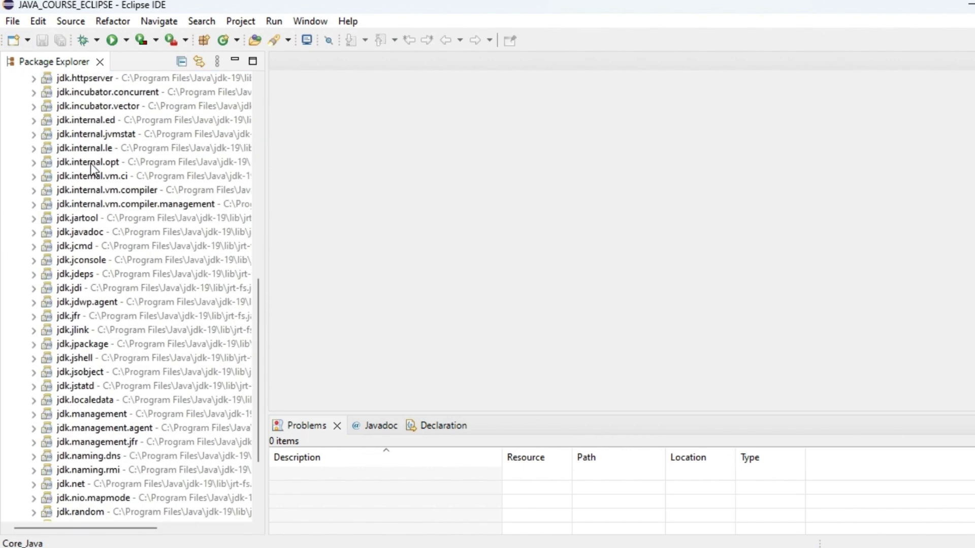
scroll(96, 231, "down", 3)
scroll(98, 231, "up", 2)
scroll(94, 224, "up", 12)
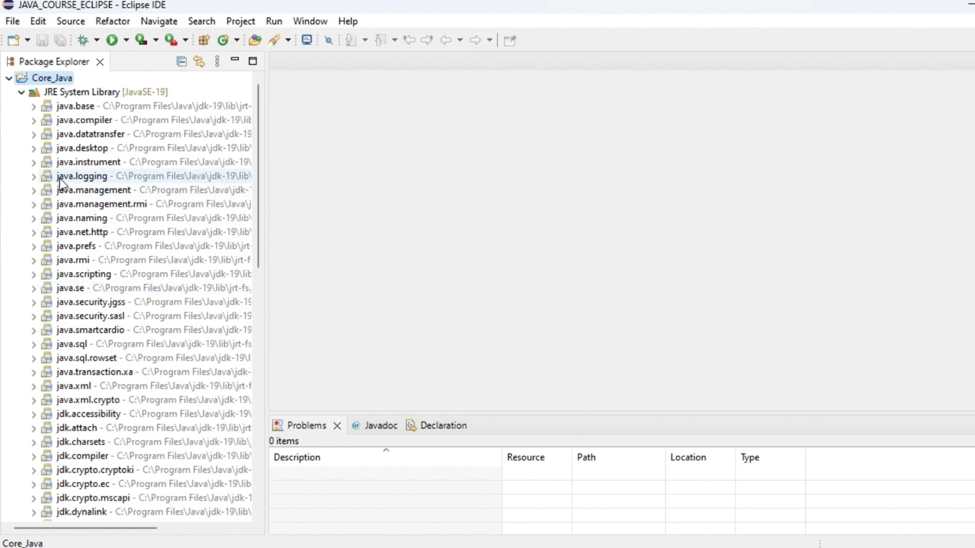
left_click(22, 92)
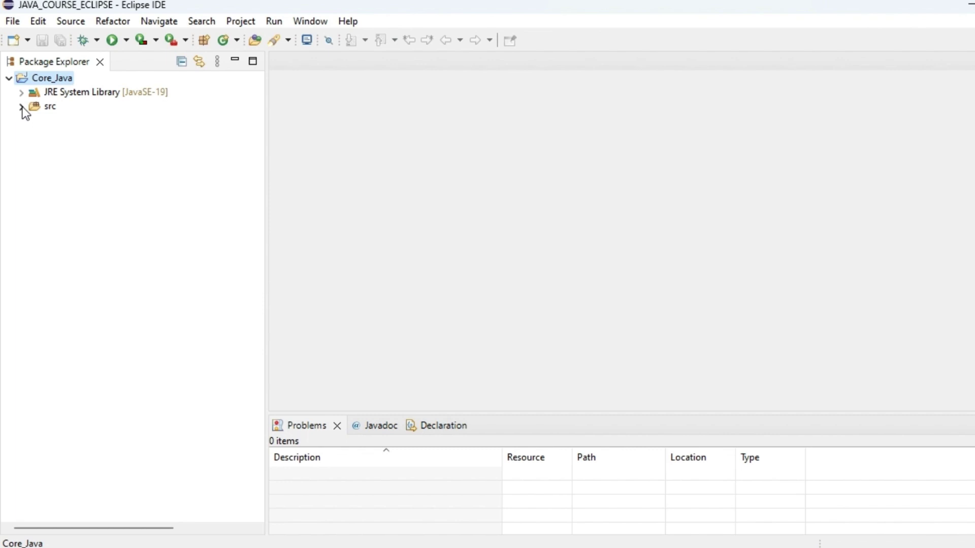
left_click(21, 107)
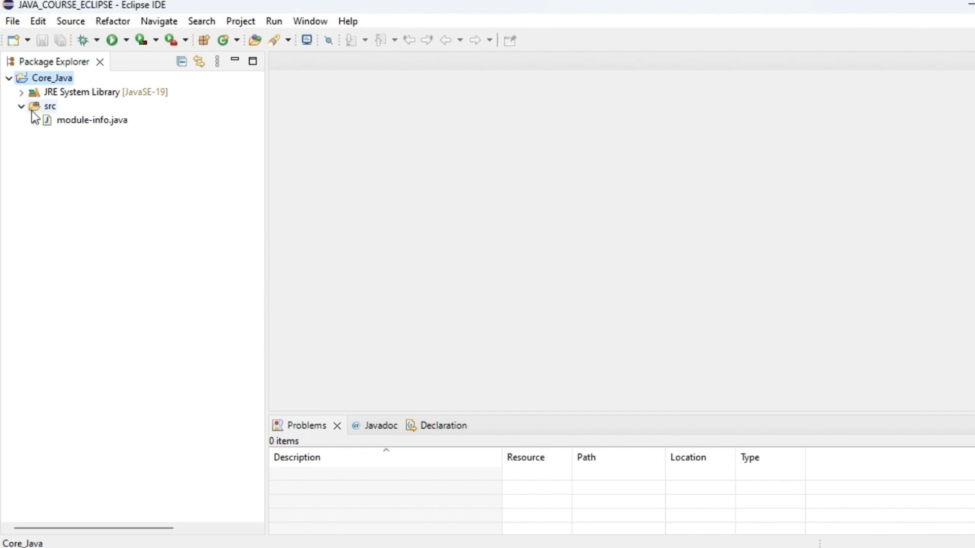
Open module-info.java from the src folder, examine its author comment, and close the file
double_click(99, 120)
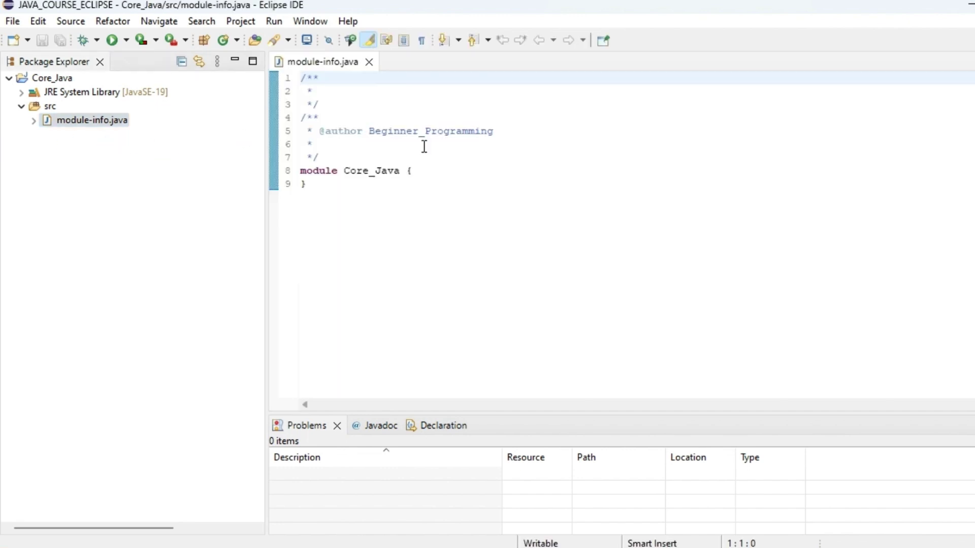
left_click_drag(534, 135, 314, 132)
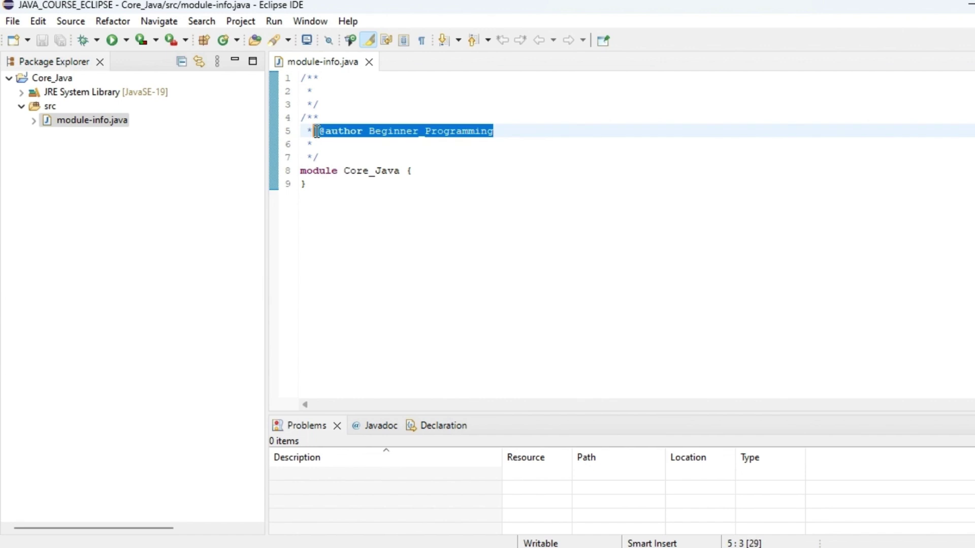
left_click(412, 132)
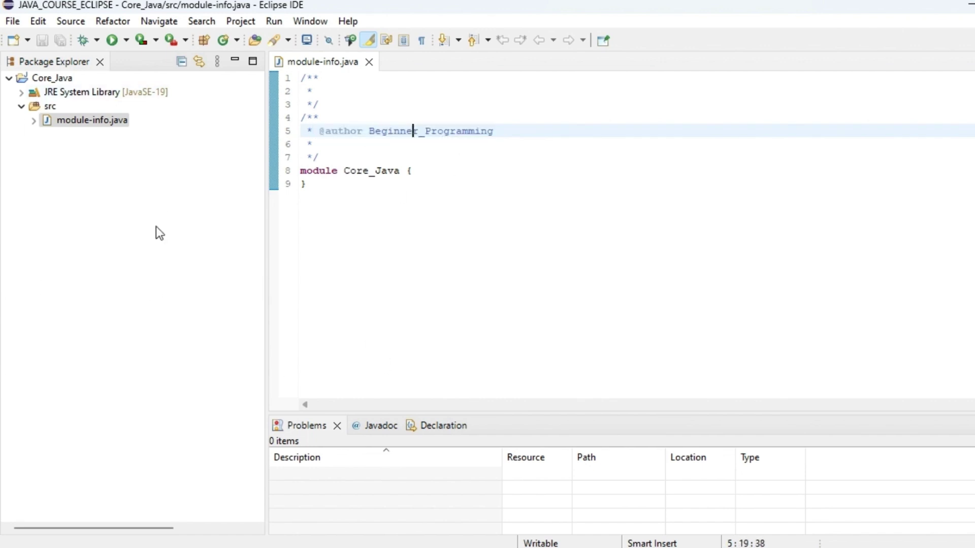
left_click(369, 62)
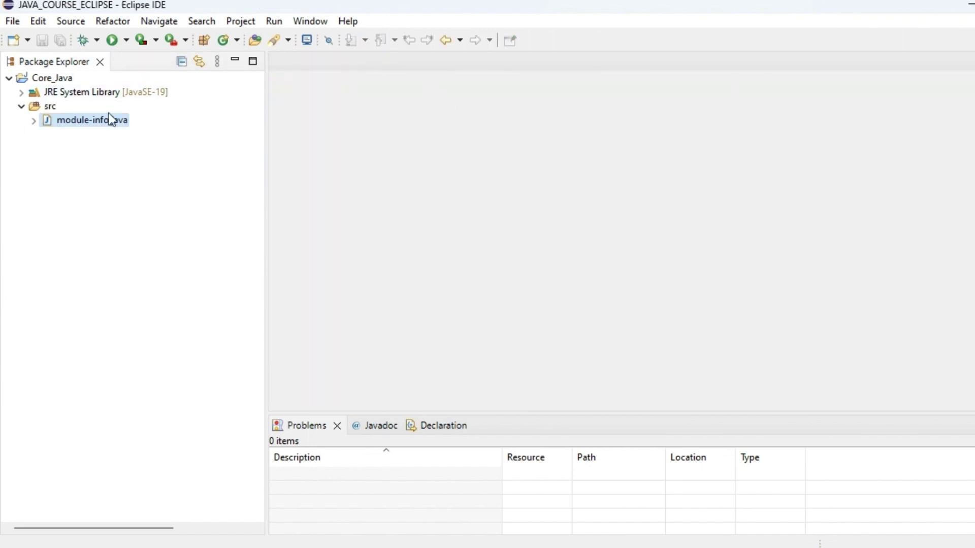
Create a Java package named Sample in the src folder of the Core_Java project
left_click(39, 105)
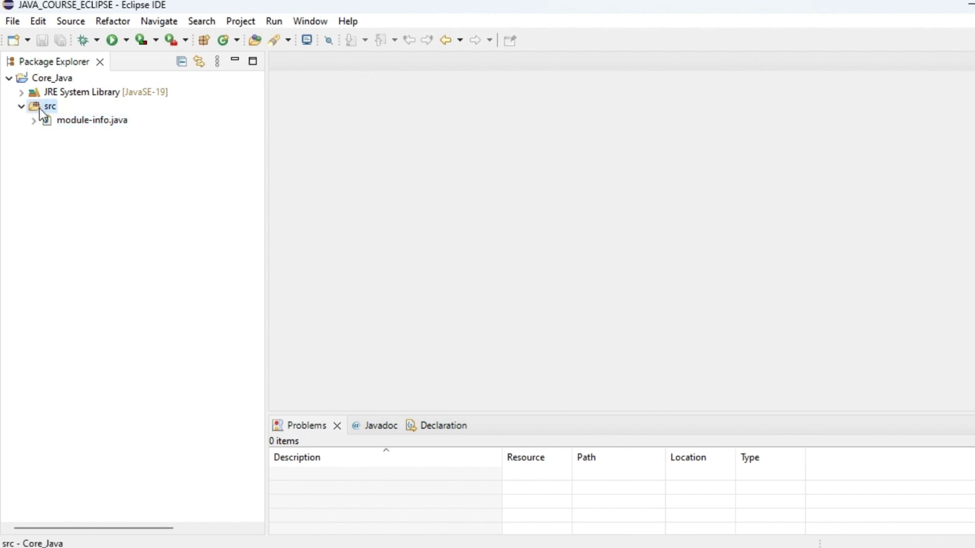
right_click(42, 108)
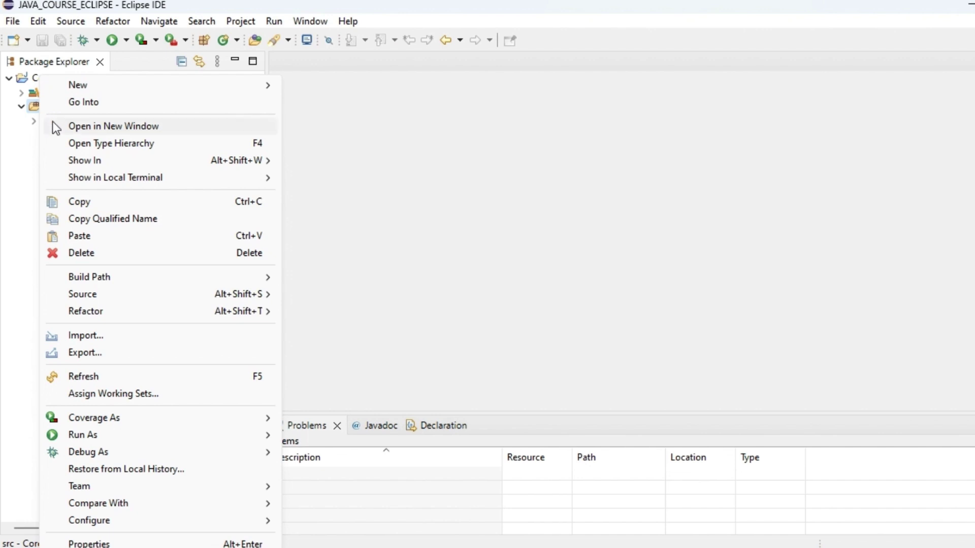
mouse_move(251, 86)
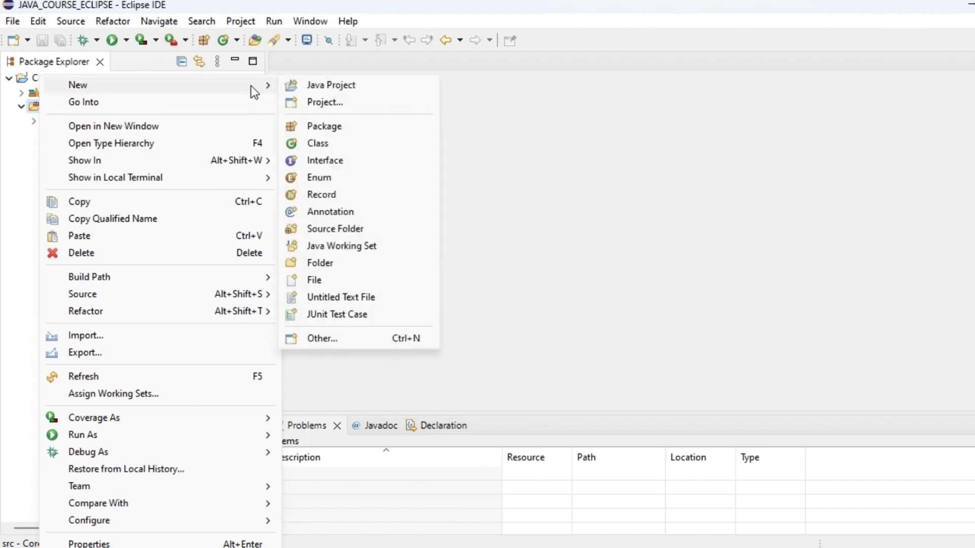
left_click(298, 123)
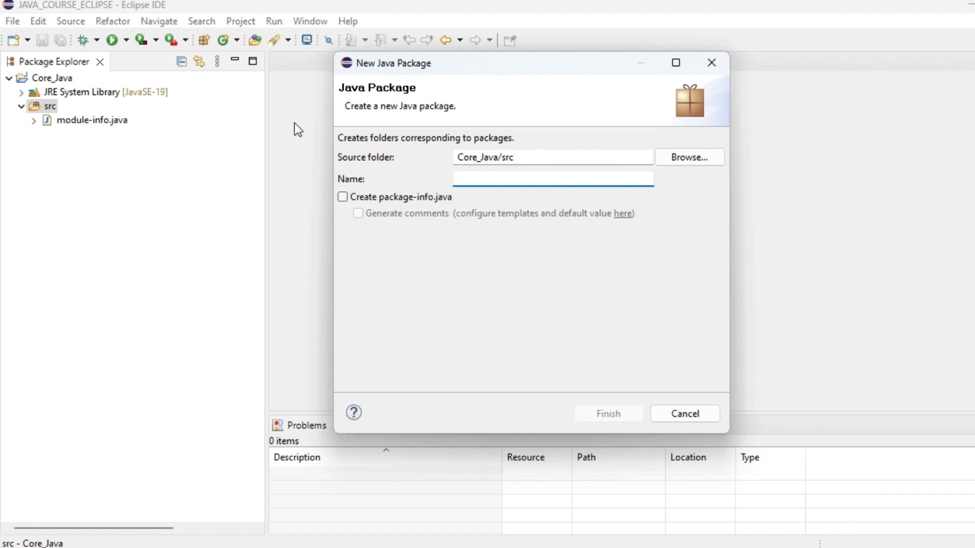
type("Sample")
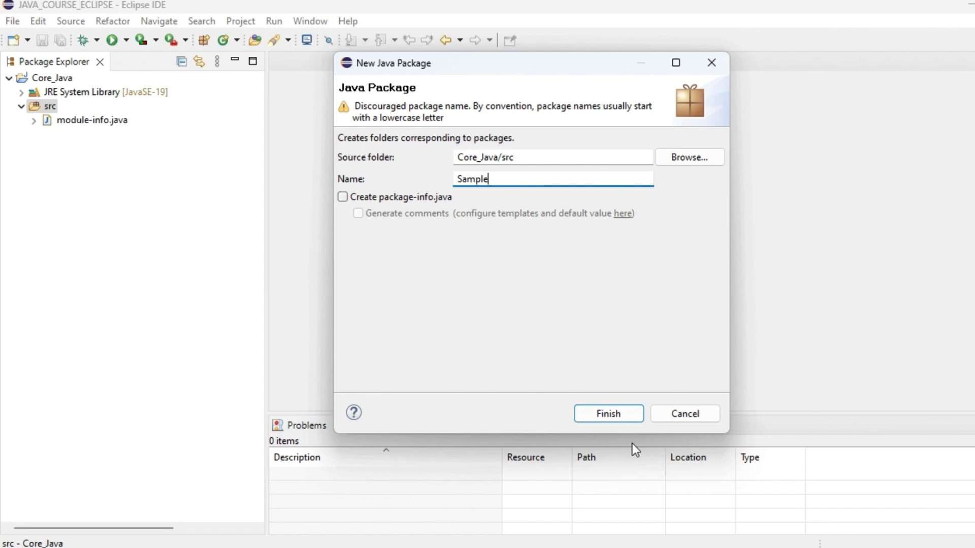
left_click(608, 411)
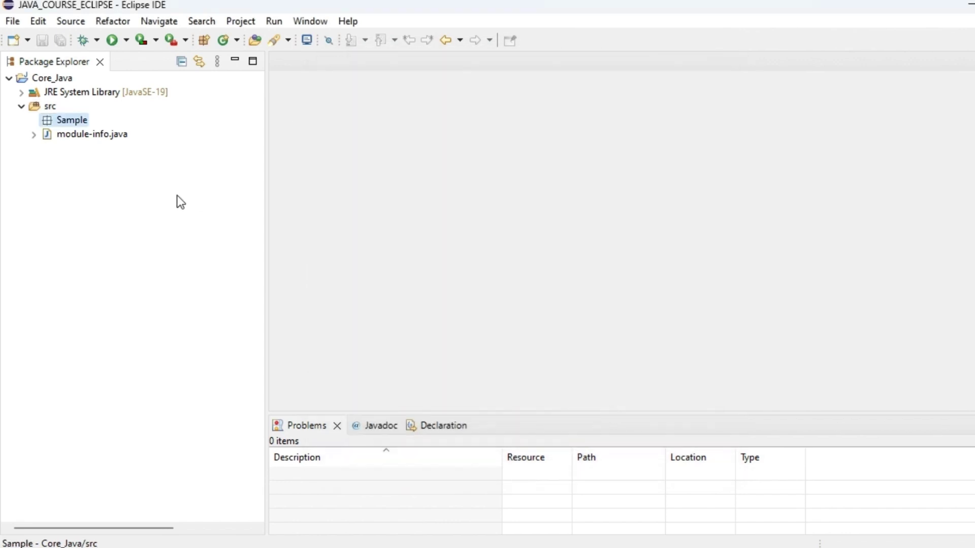
right_click(71, 121)
key("Escape")
right_click(57, 121)
mouse_move(262, 104)
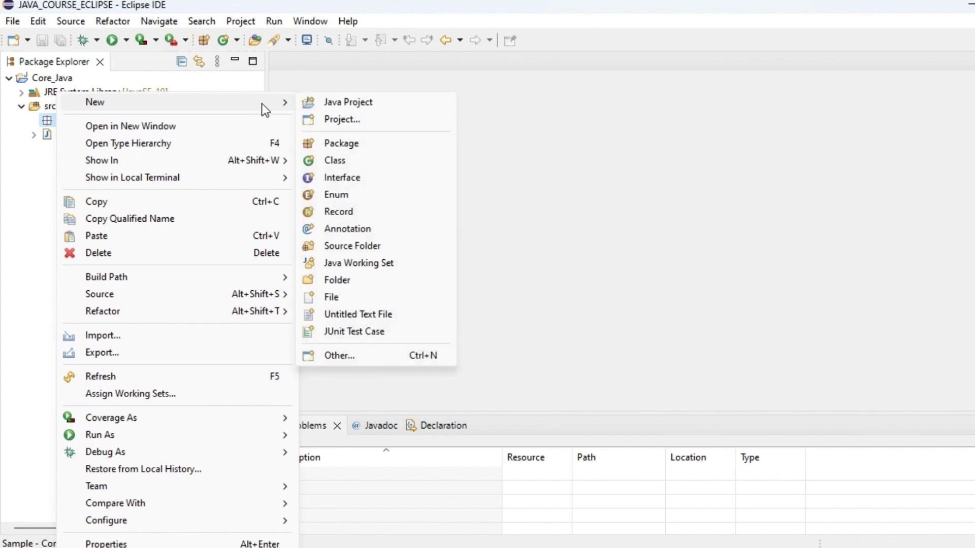
left_click(546, 121)
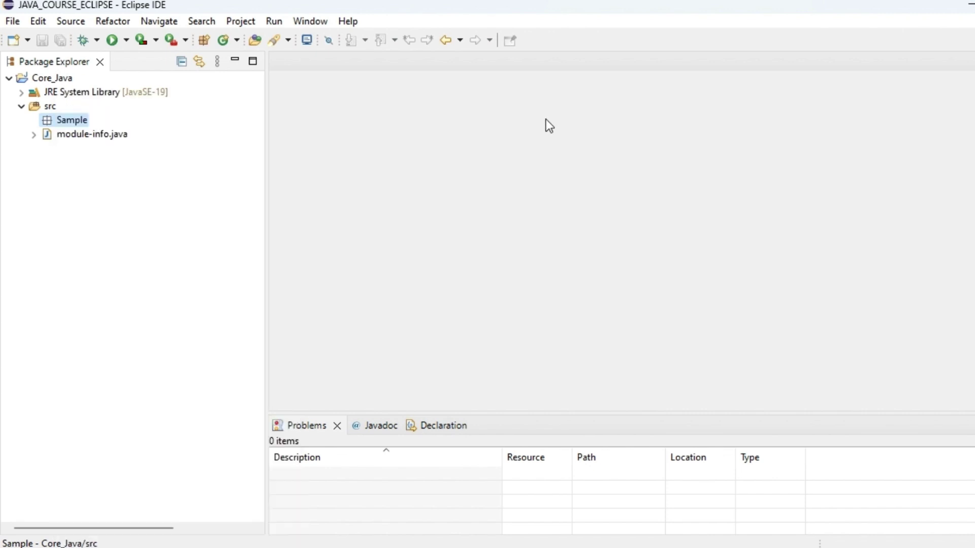
Create a public class named Welcome in the Sample package, including the public static void main method stub
right_click(77, 121)
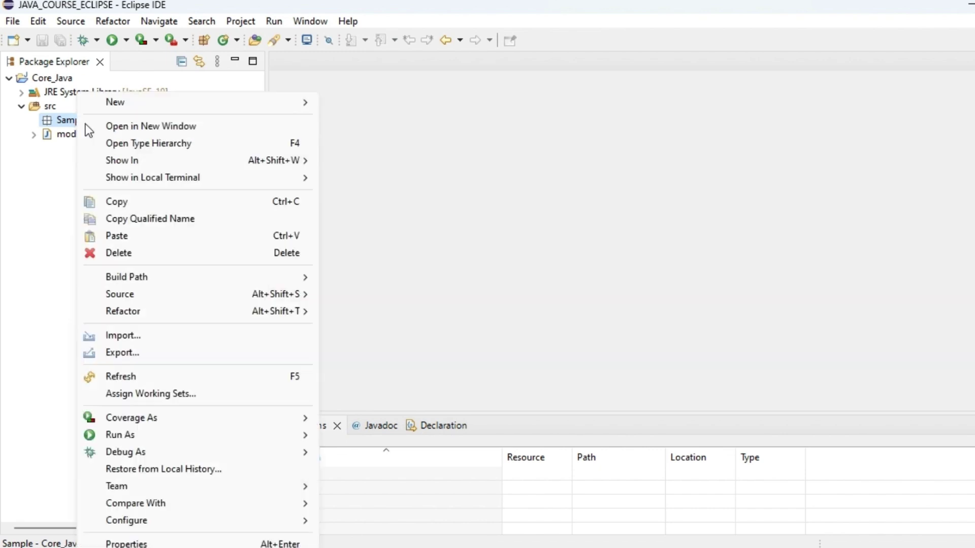
mouse_move(199, 104)
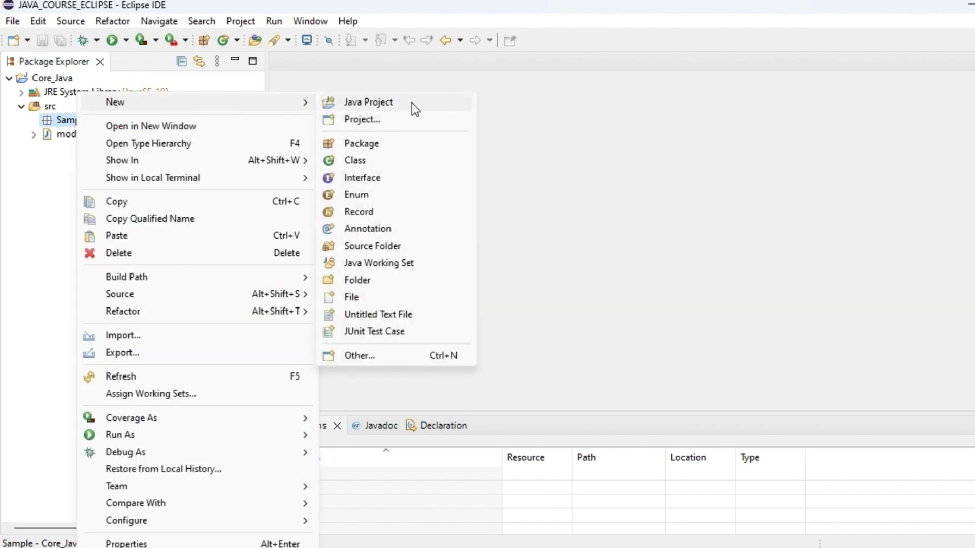
left_click(334, 160)
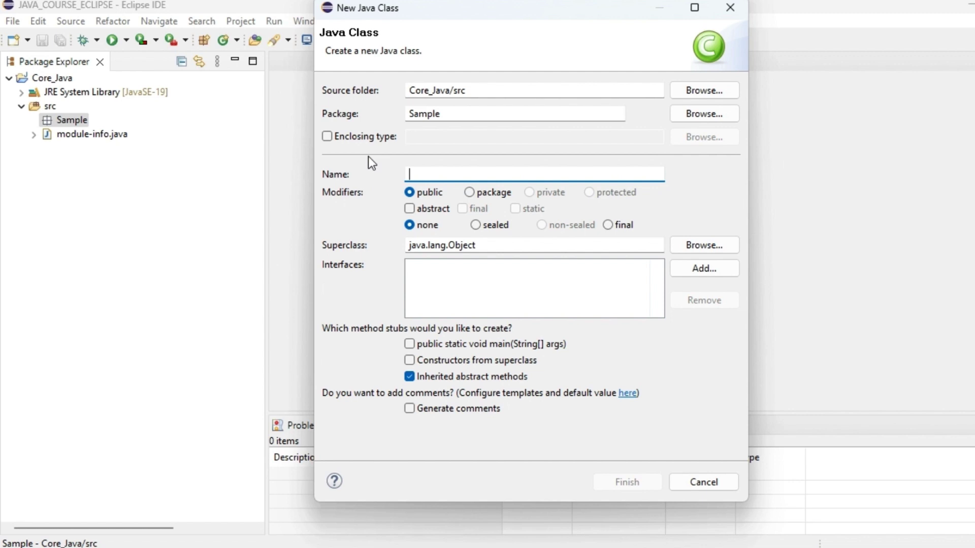
type("Welcome")
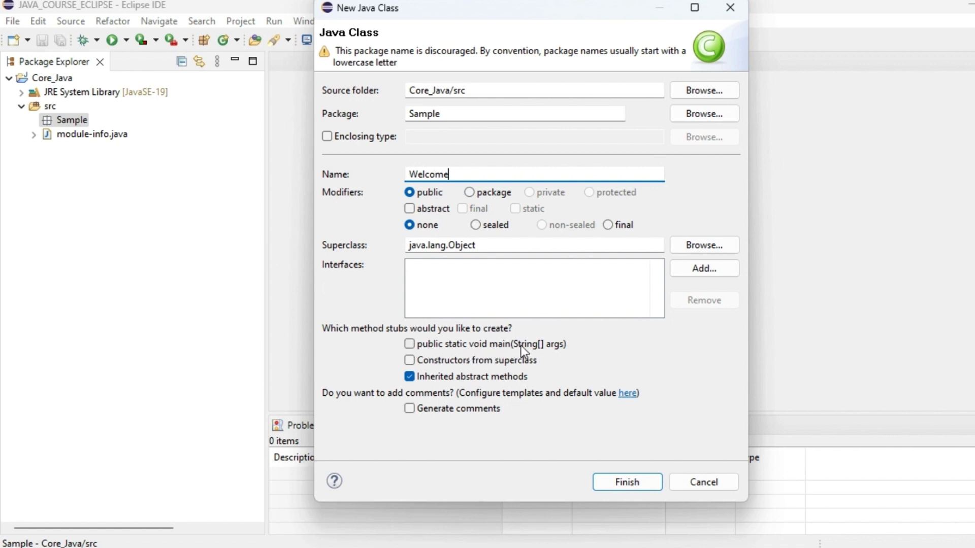
left_click(409, 344)
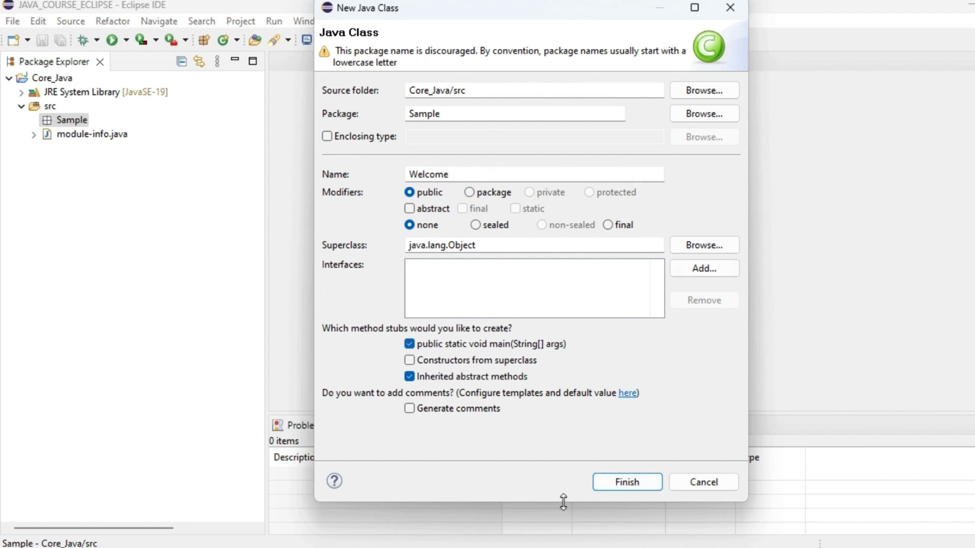
left_click(651, 481)
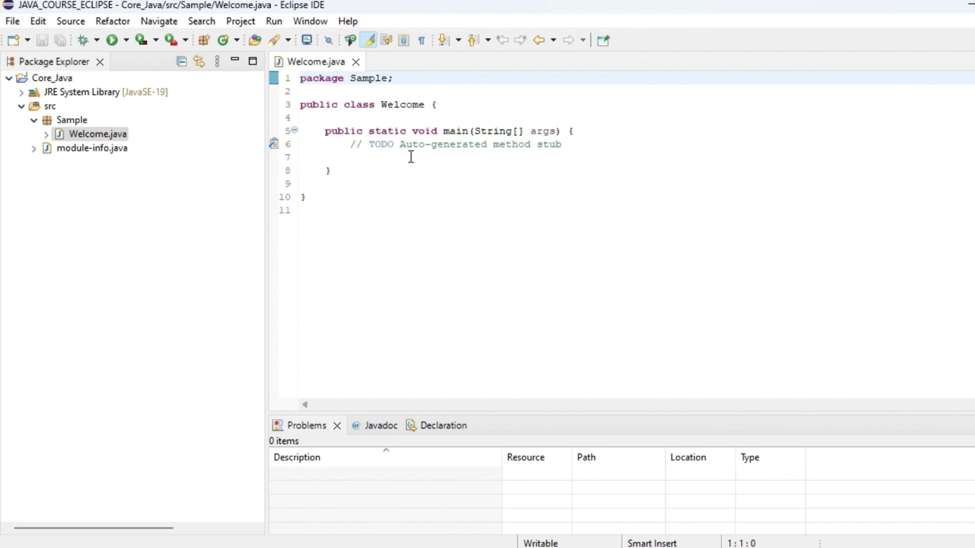
Enlarge the code editor's text by four zoom levels and minimize the Package Explorer
key("ctrl+equal")
key("ctrl+equal")
key("ctrl+equal")
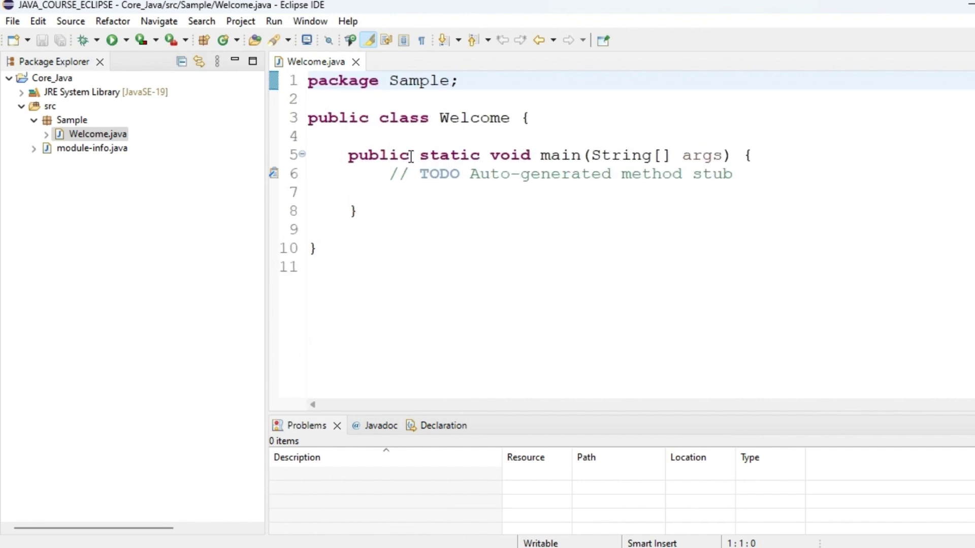
key("ctrl+equal")
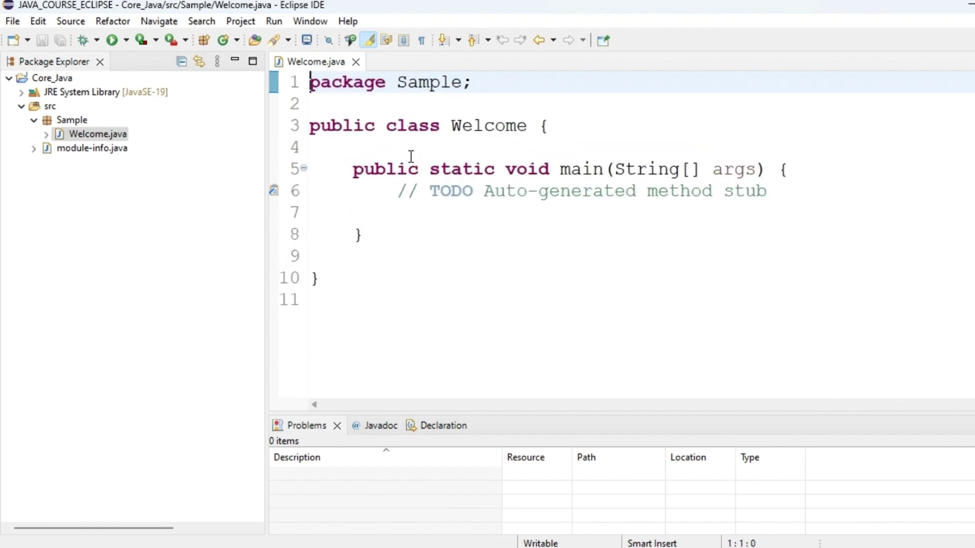
left_click(235, 61)
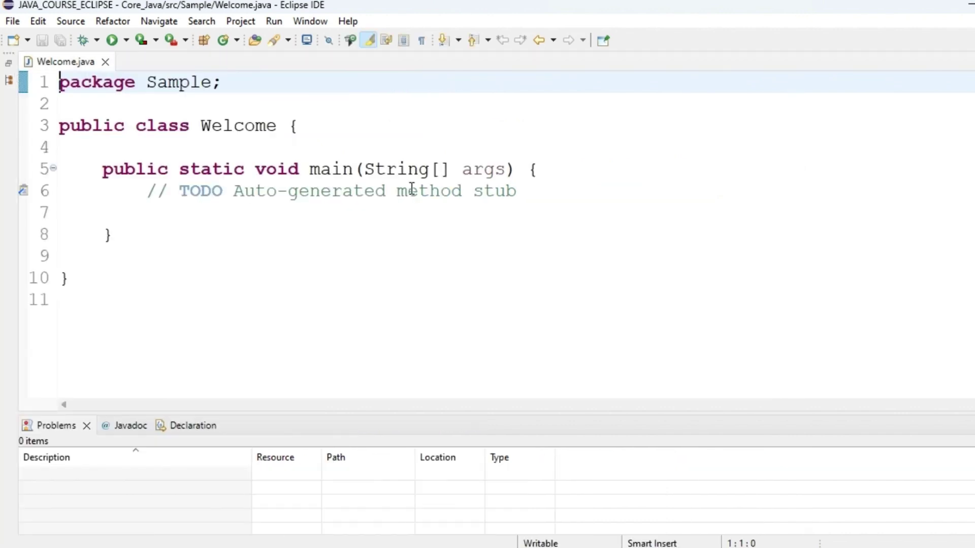
Replace the TODO comment in the main method with the statement System.out.println();
left_click_drag(516, 191, 146, 196)
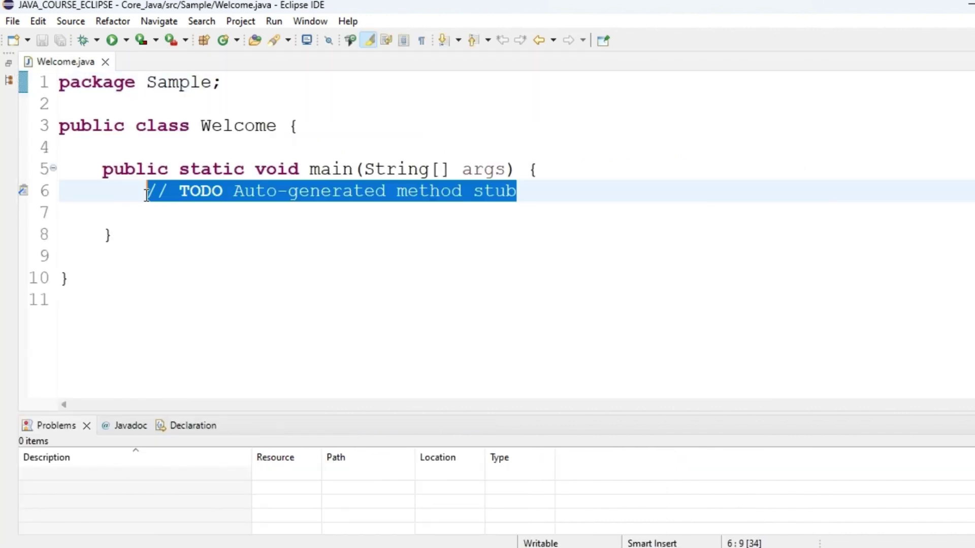
key("BackSpace")
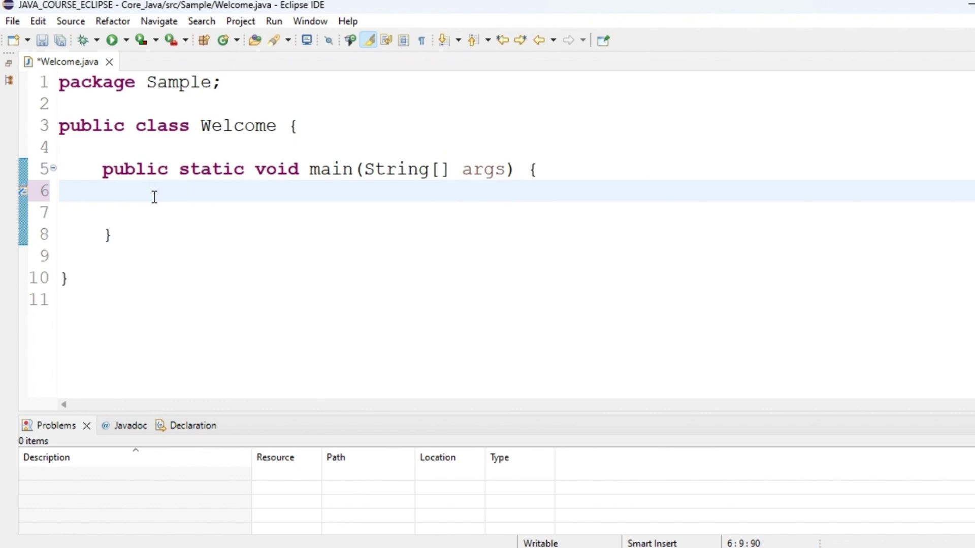
type("System.")
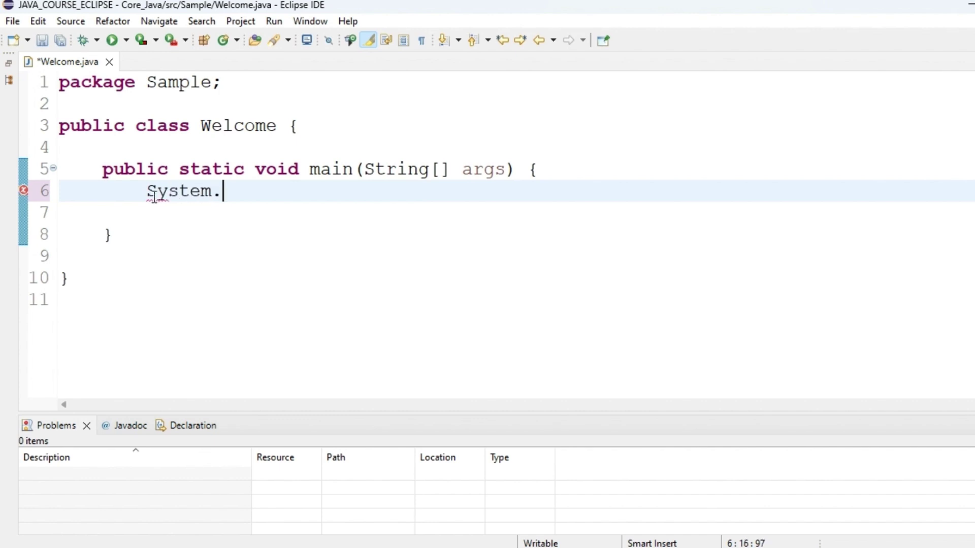
type("out.println()")
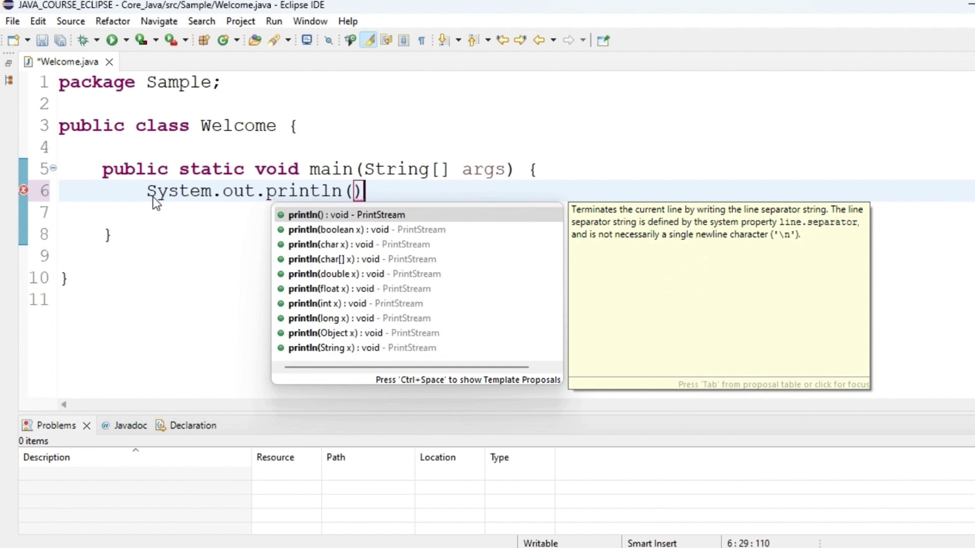
type(";")
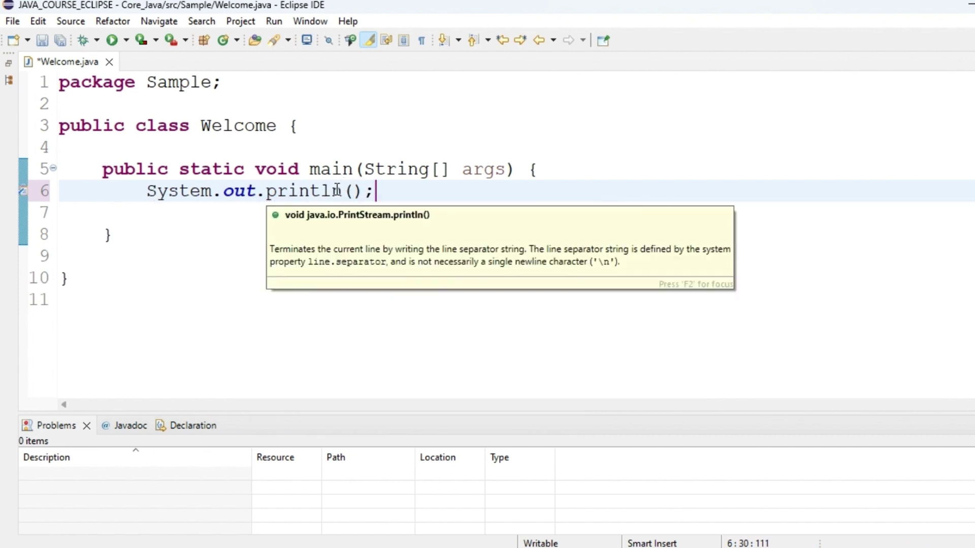
Insert the string "Hello, Welcome to JAVA Programming Course" as the println argument and save Welcome.java
left_click(356, 191)
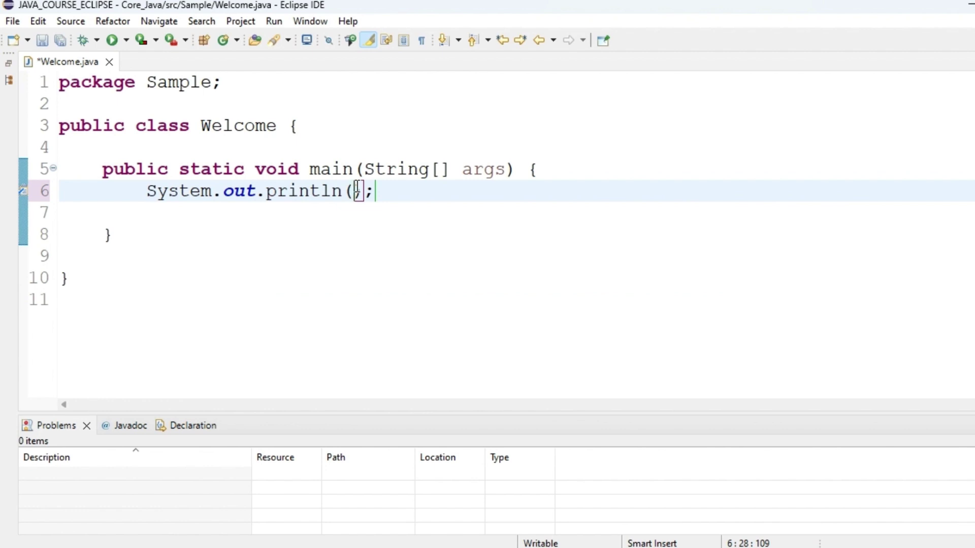
type("\"He")
type("llo .W")
type("e")
key("BackSpace")
key("BackSpace")
key("BackSpace")
key("BackSpace")
type(", Welcome to JAVA Programming Course")
key("ctrl+s")
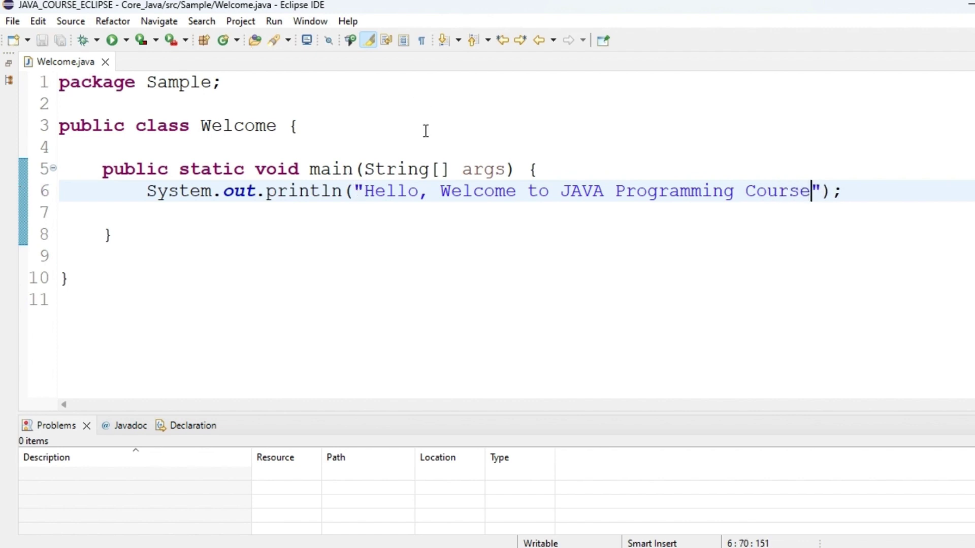
Run the Welcome class as a Java application
mouse_move(476, 197)
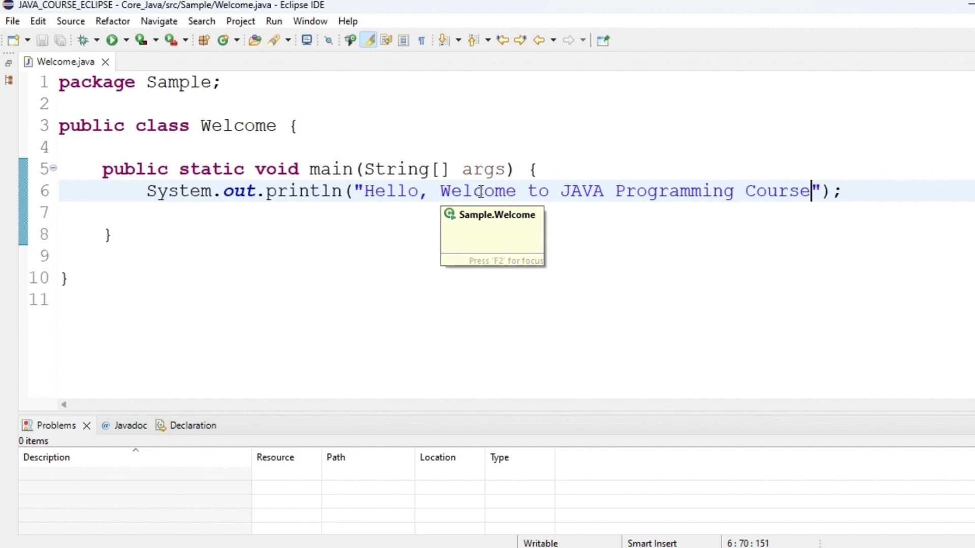
right_click(426, 207)
mouse_move(553, 449)
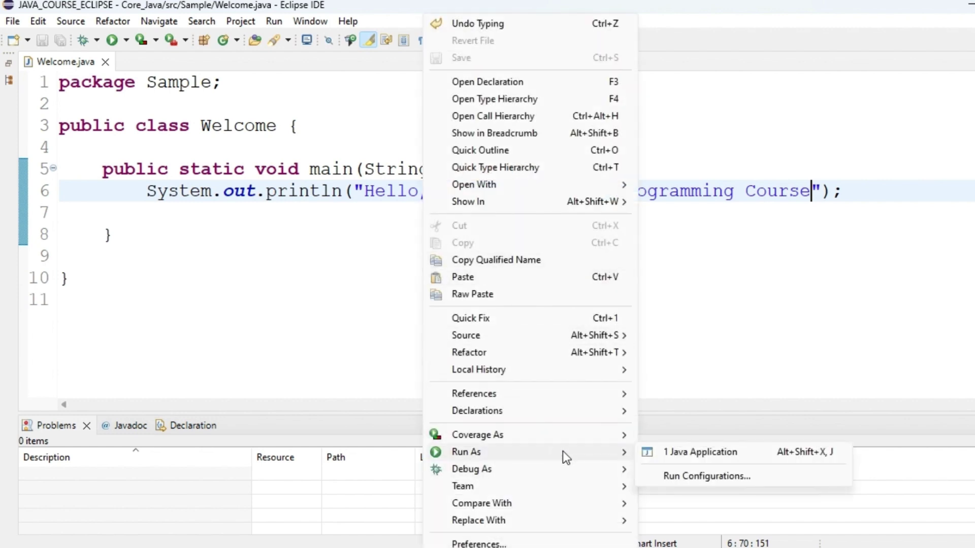
left_click(683, 452)
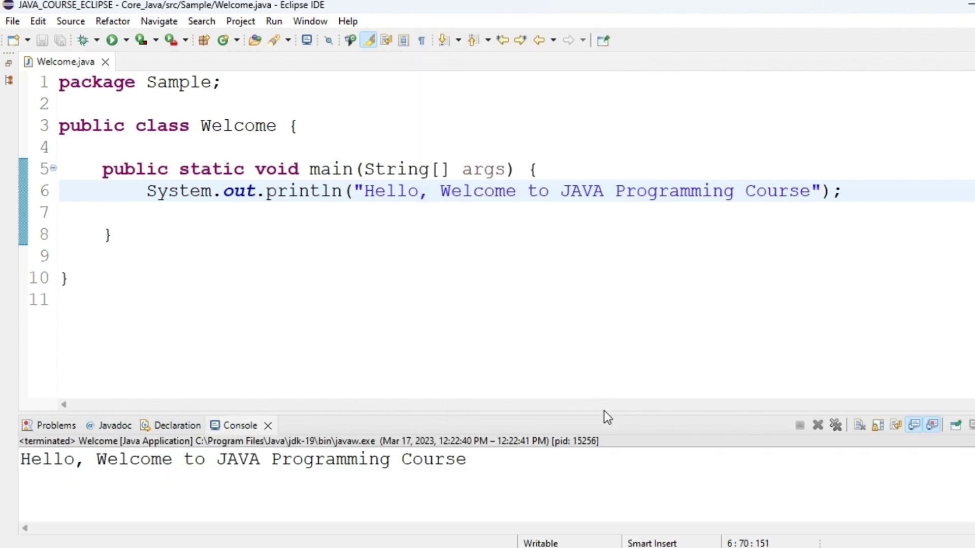